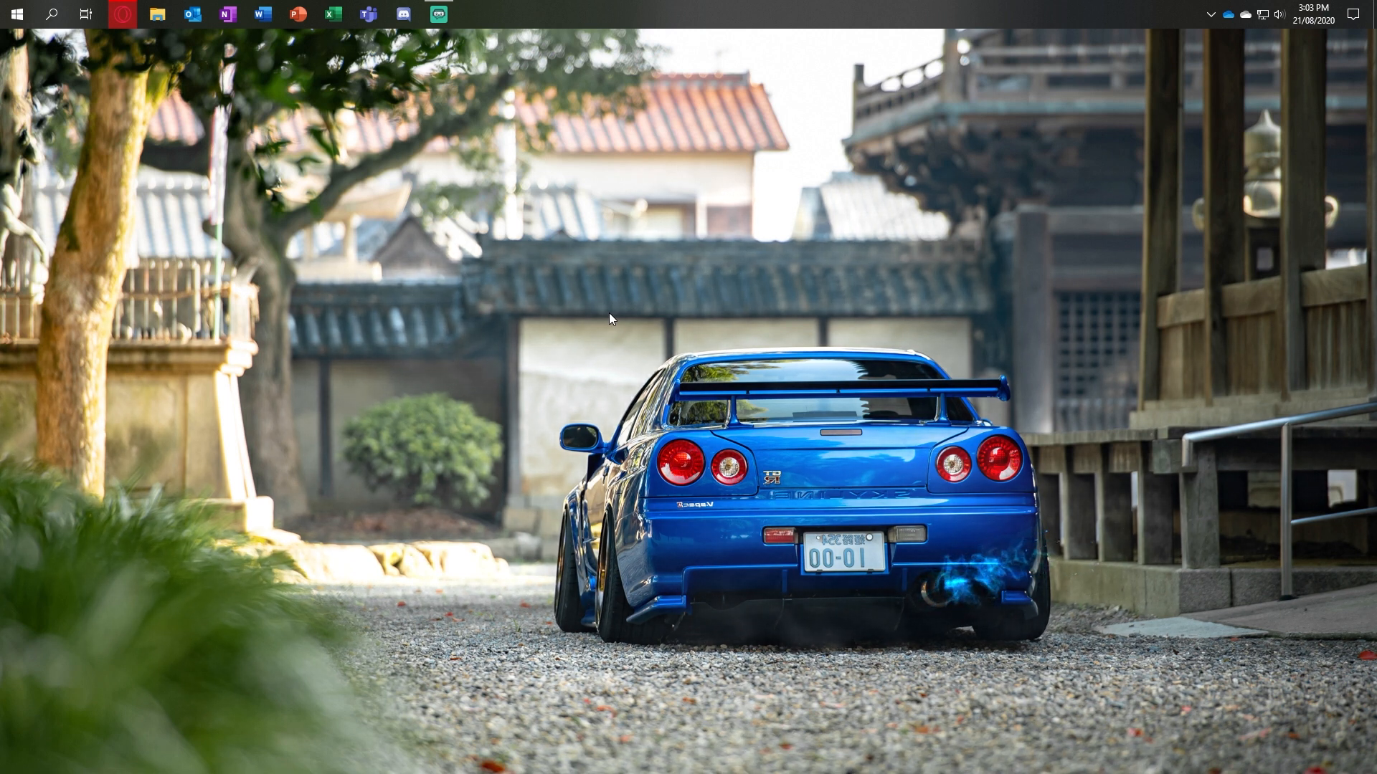
Step: Switch to the Opera browser, download the Make Visuals Great Again 2.65 zip after agreeing to the terms, and close its page
click(122, 14)
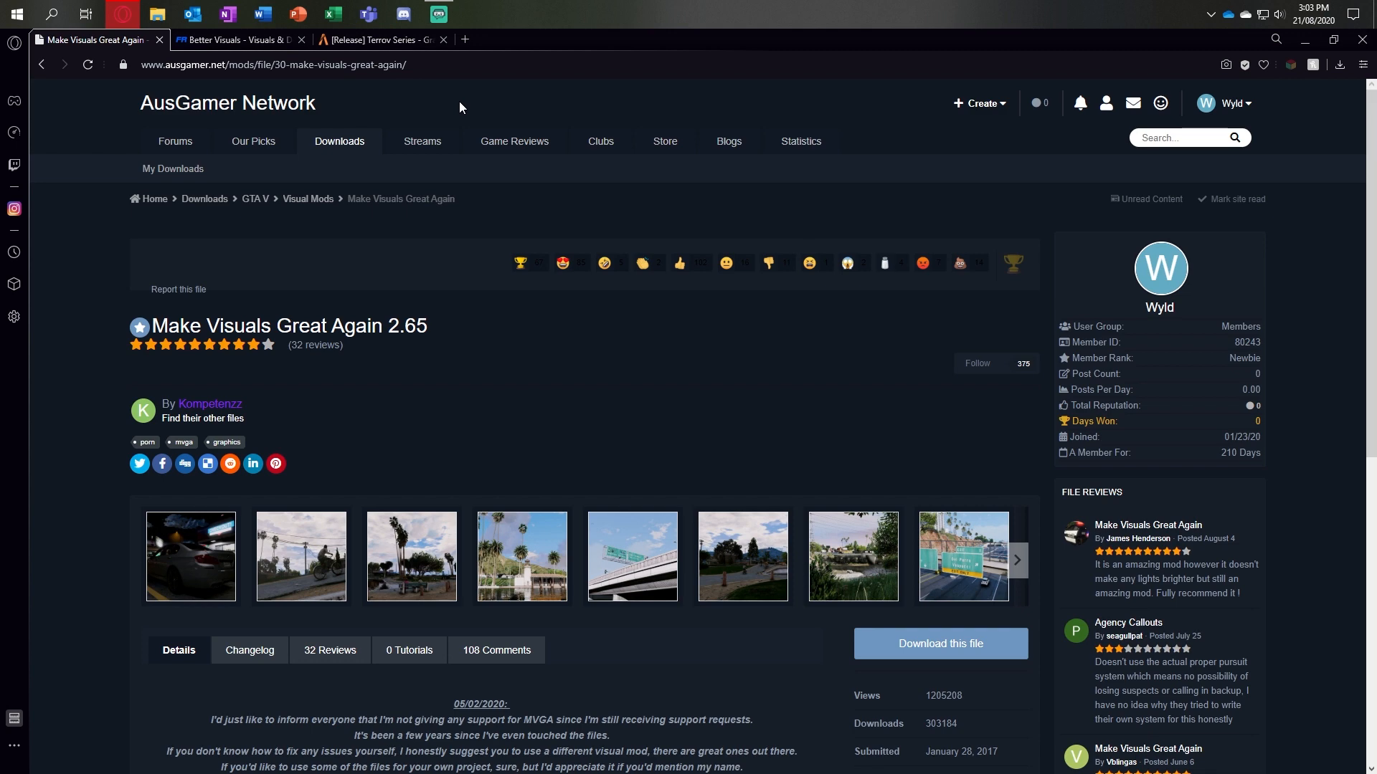
scroll(495, 149, down, 1)
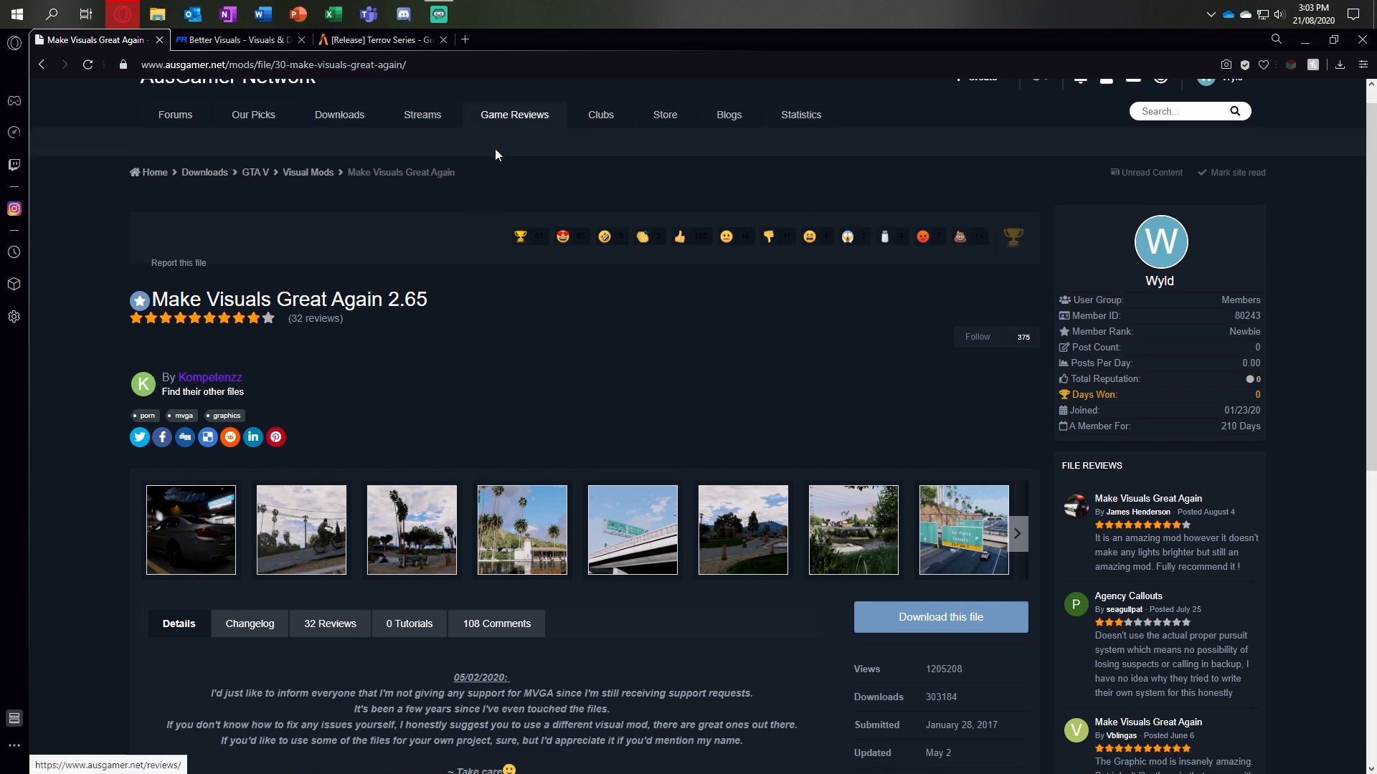
scroll(753, 475, down, 2)
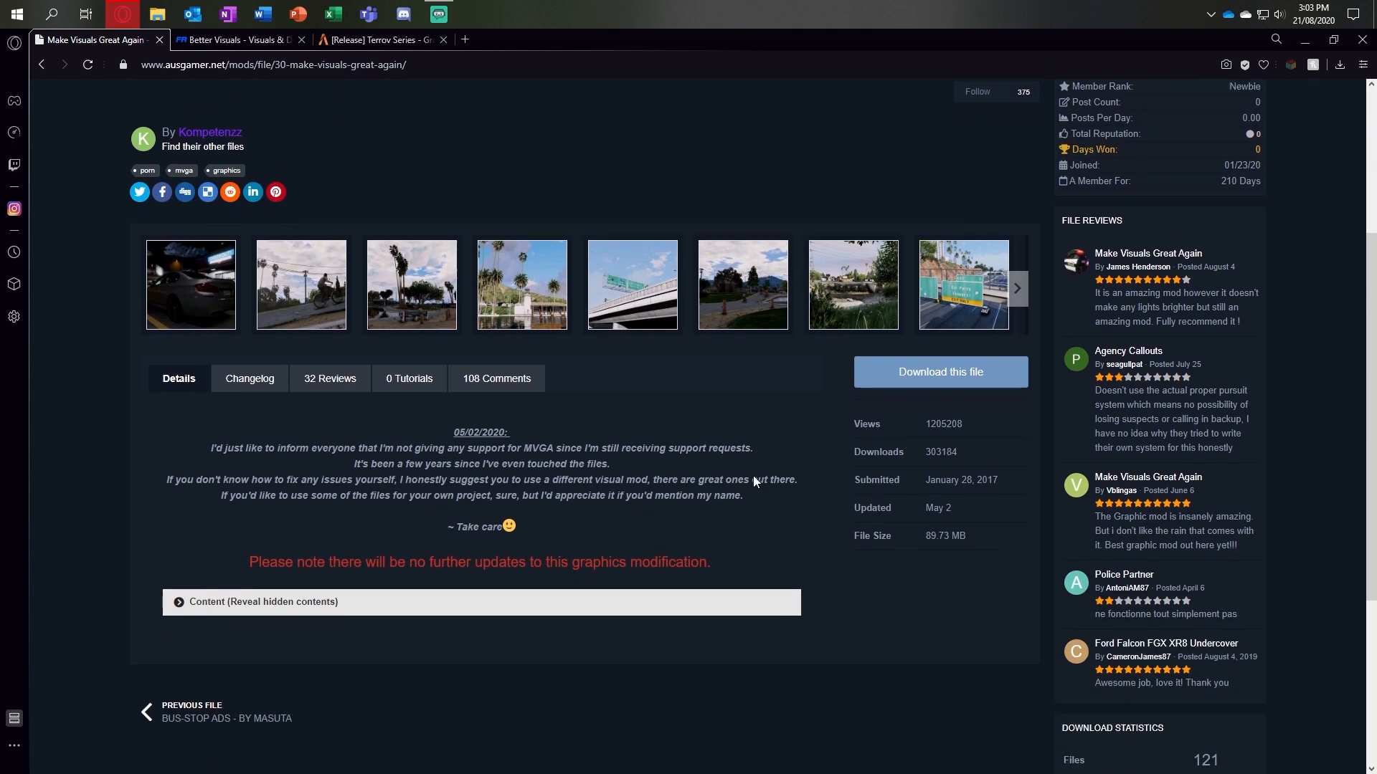
scroll(803, 462, up, 3)
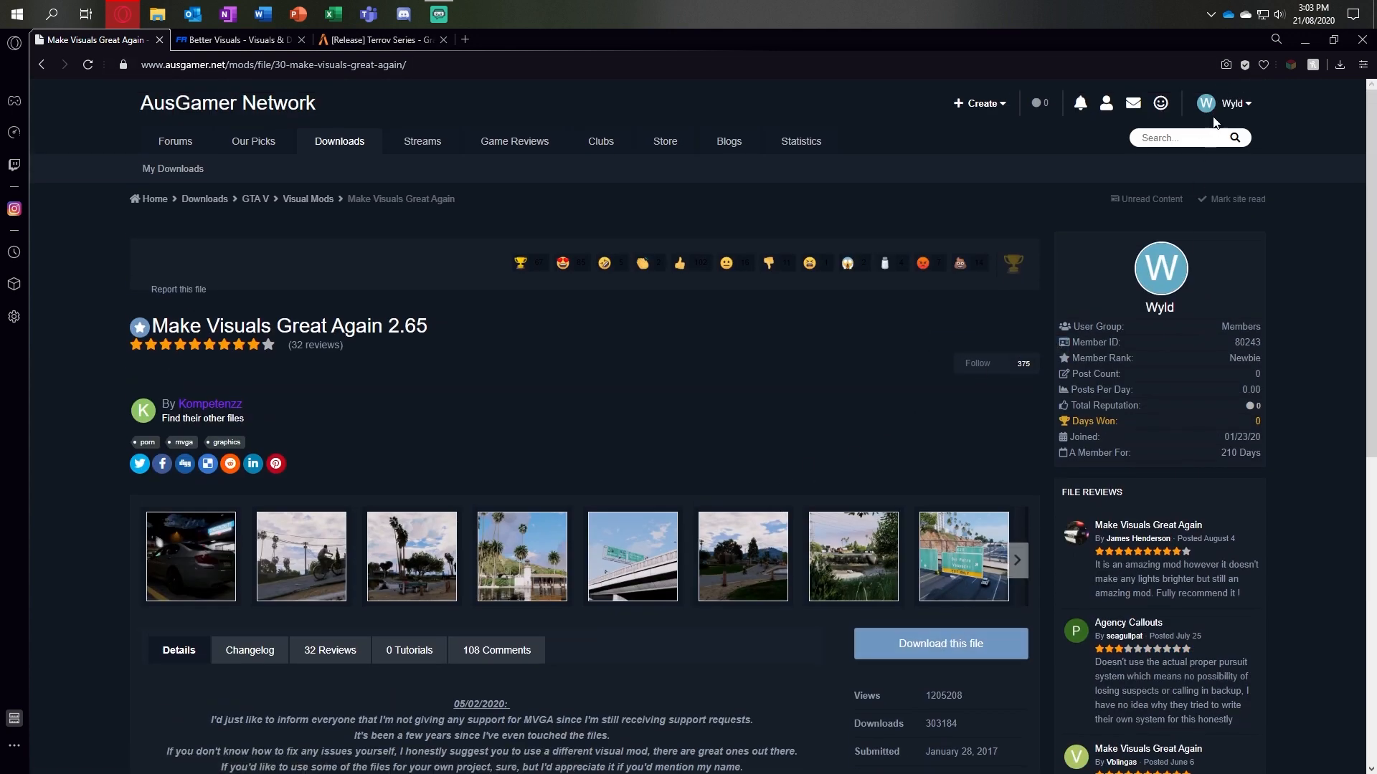
scroll(986, 466, down, 3)
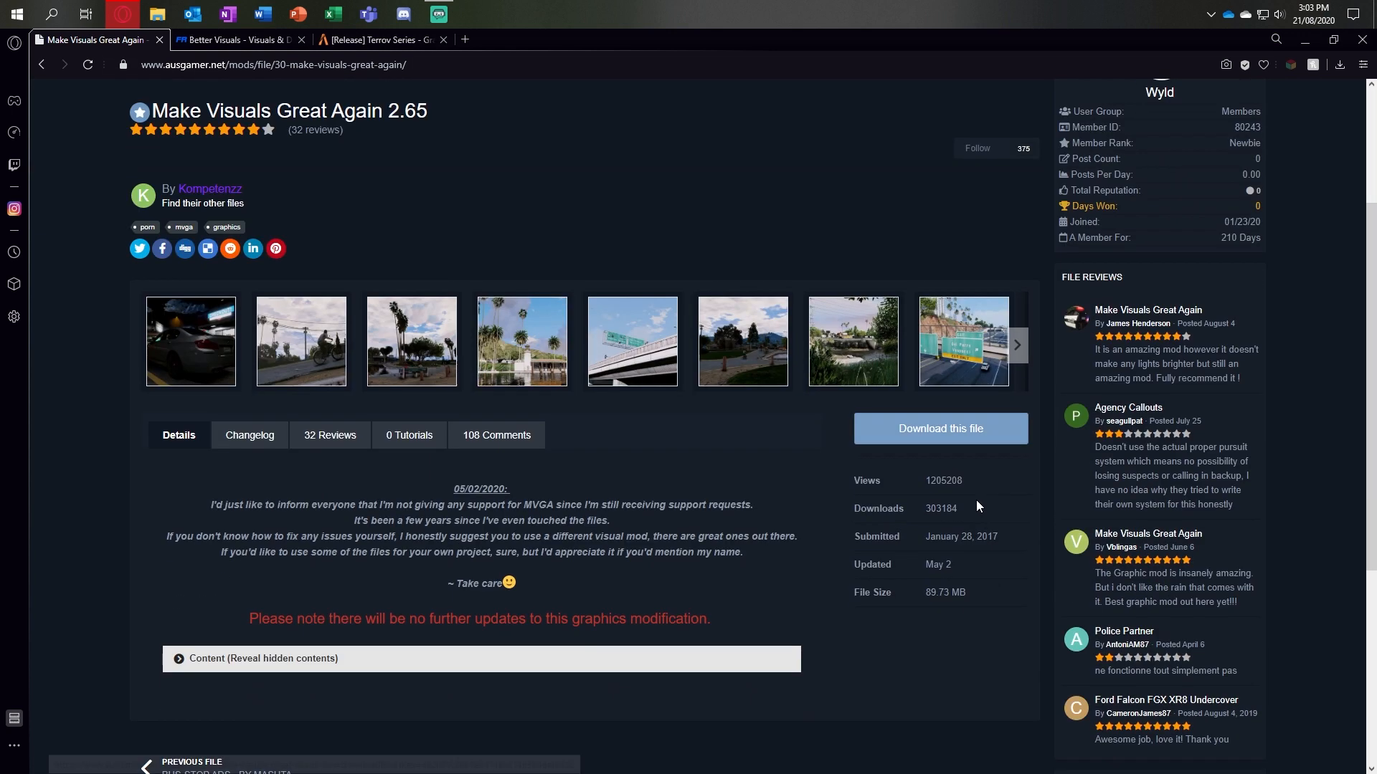
click(969, 430)
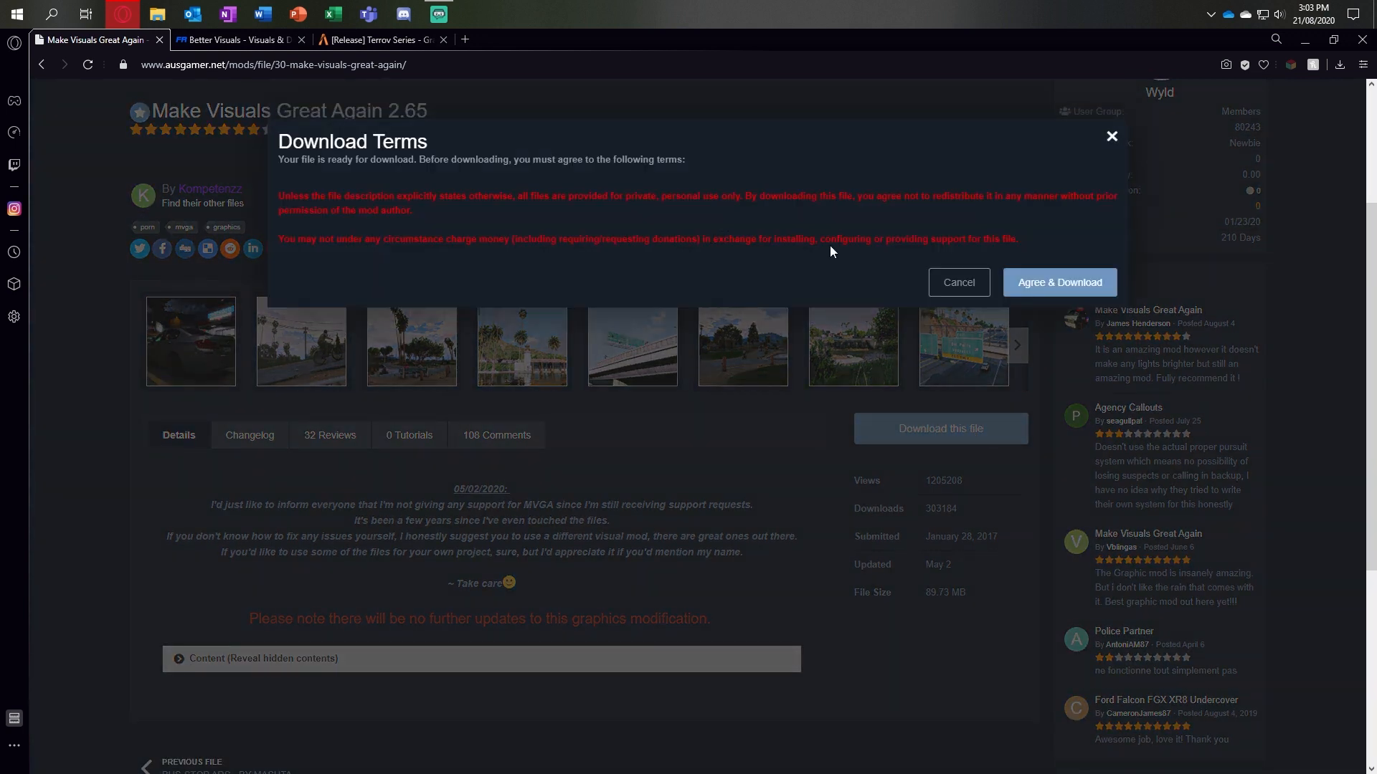
click(1061, 280)
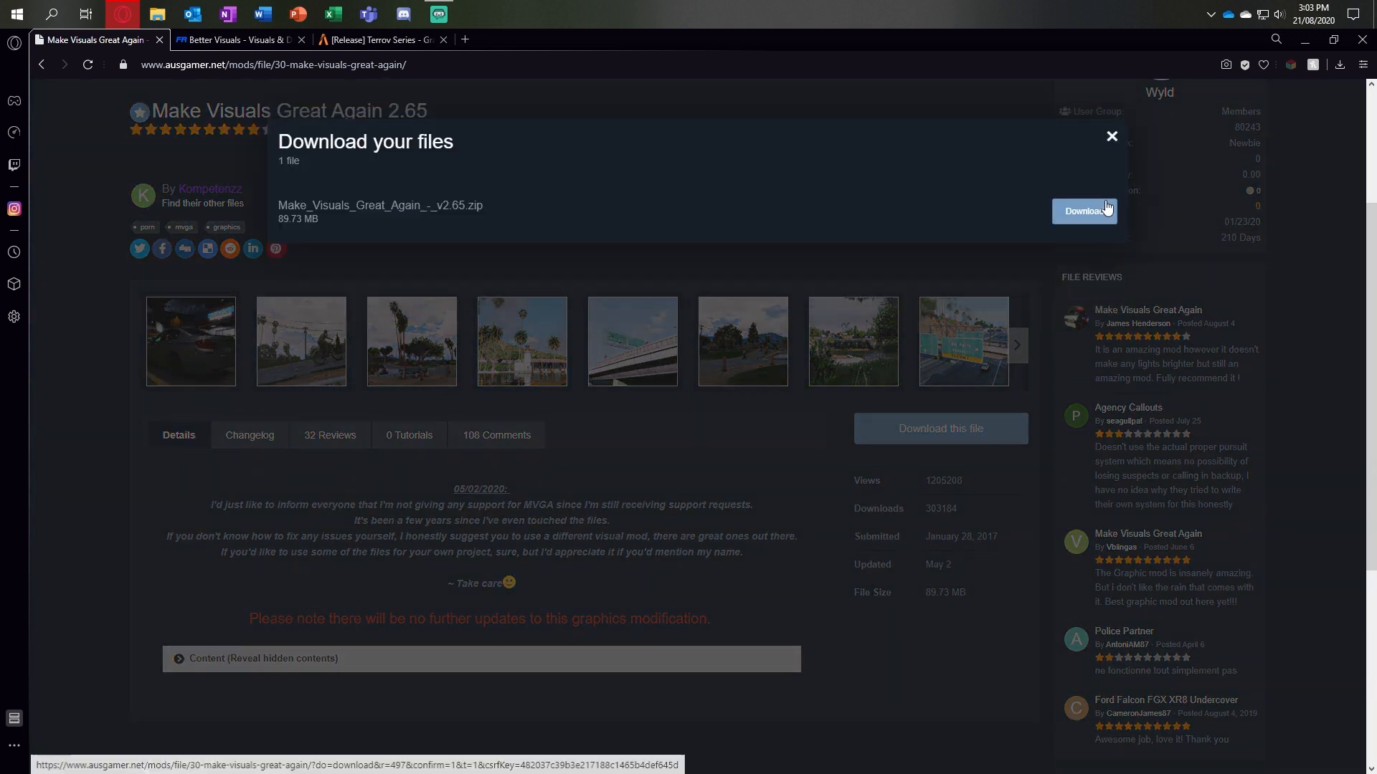
click(1105, 210)
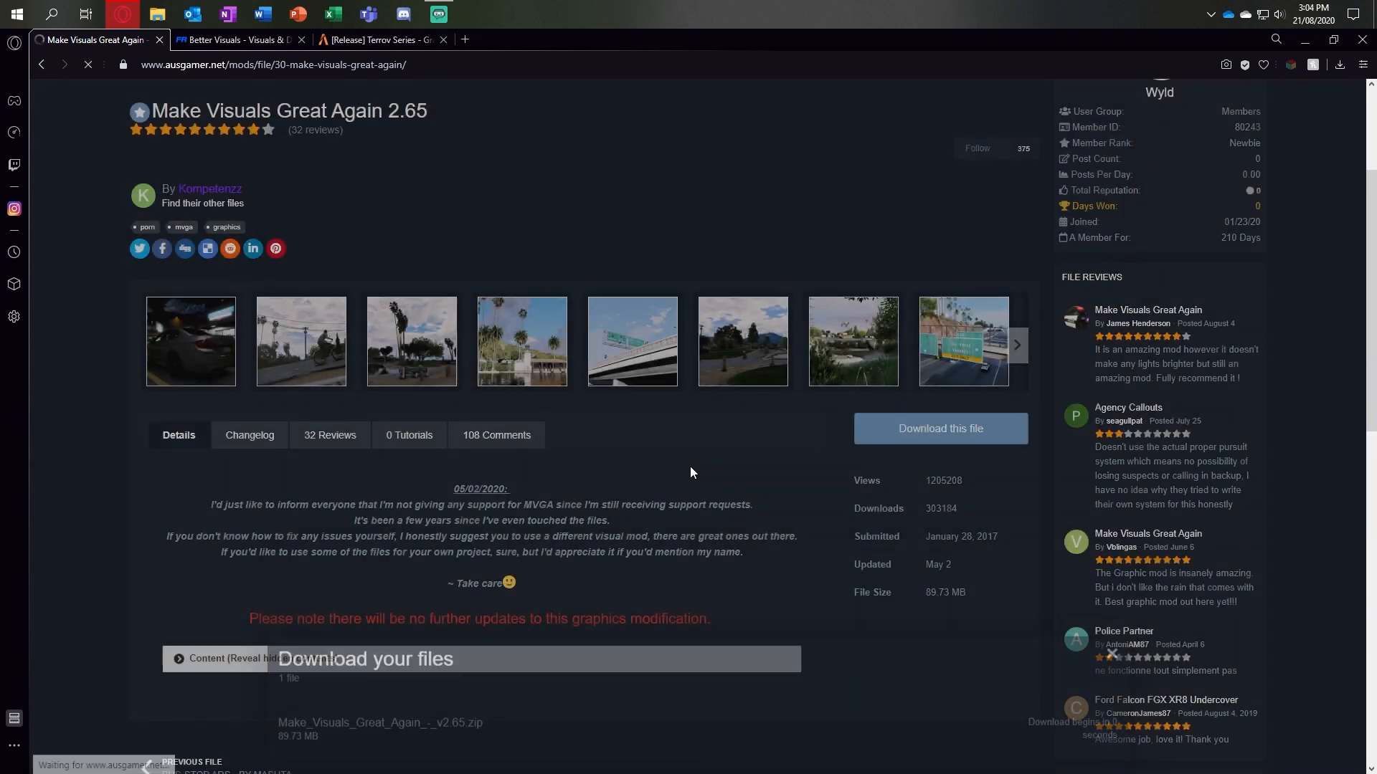
scroll(688, 472, down, 5)
scroll(683, 472, up, 8)
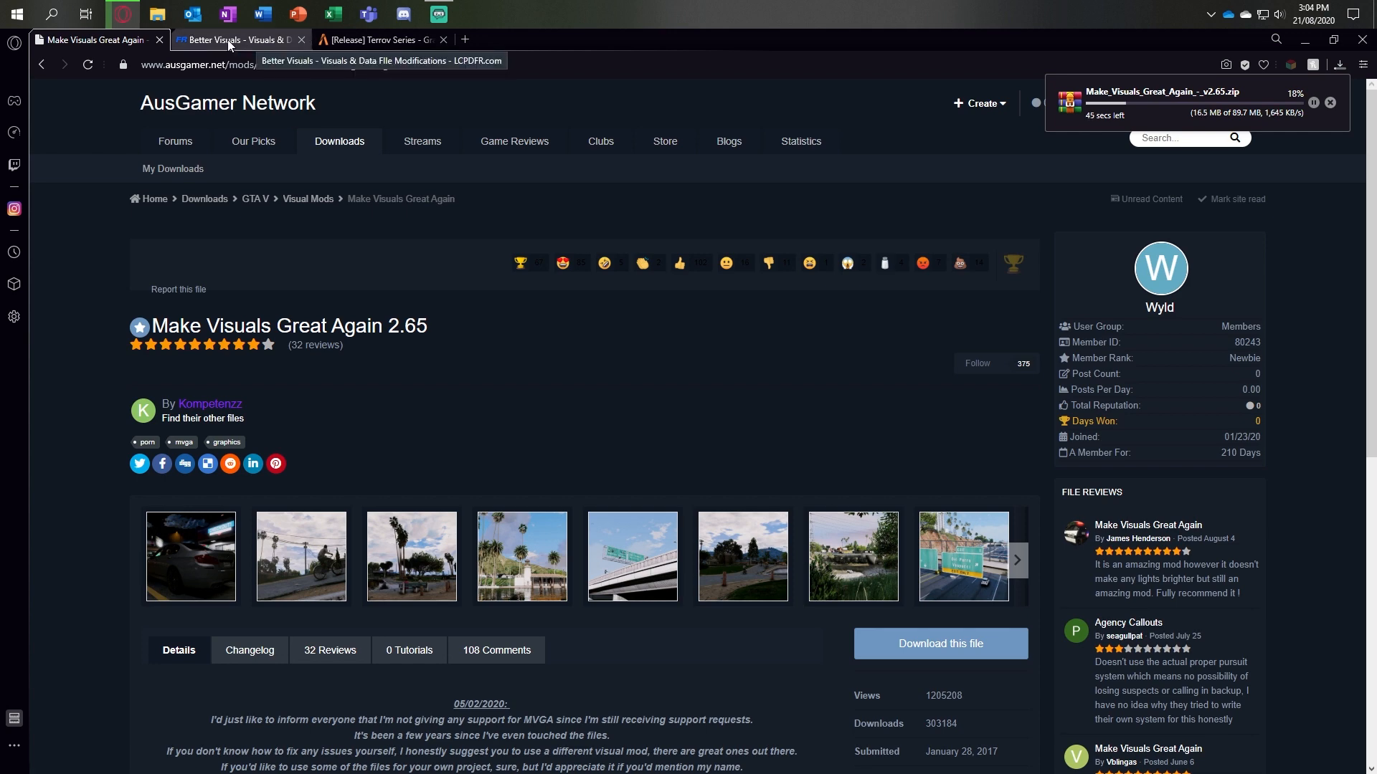
click(159, 40)
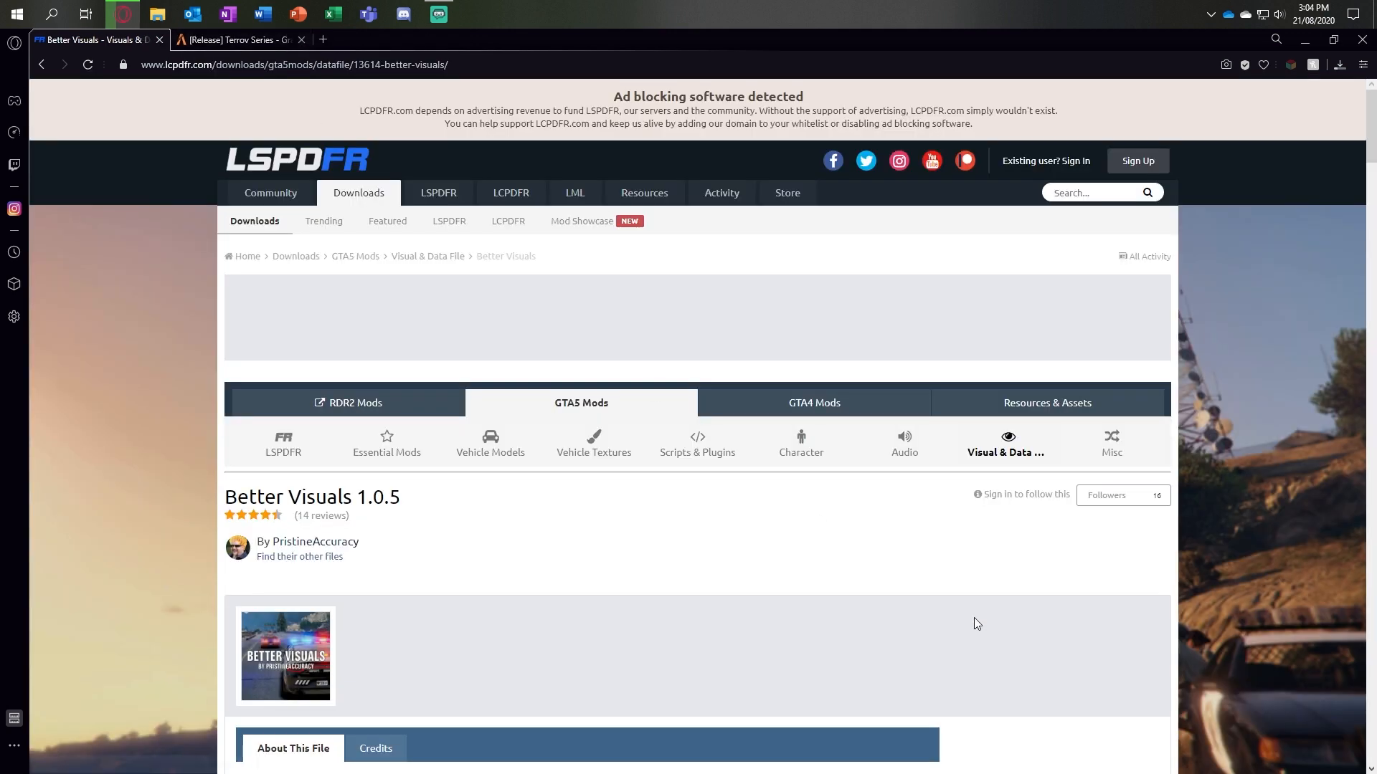
Step: Start downloading the Better Visuals 1.0.5 mod from its LCPDFR page
scroll(971, 615, down, 1)
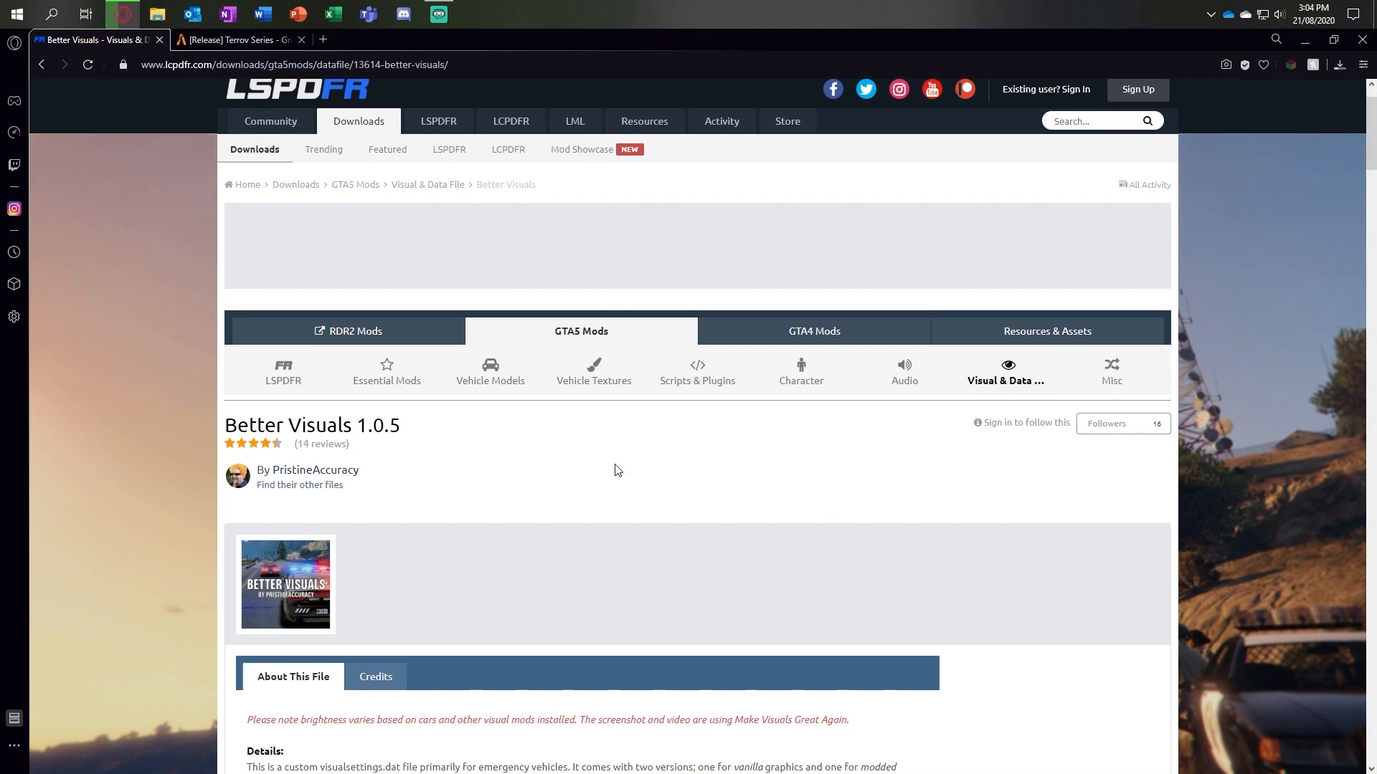
scroll(615, 470, down, 3)
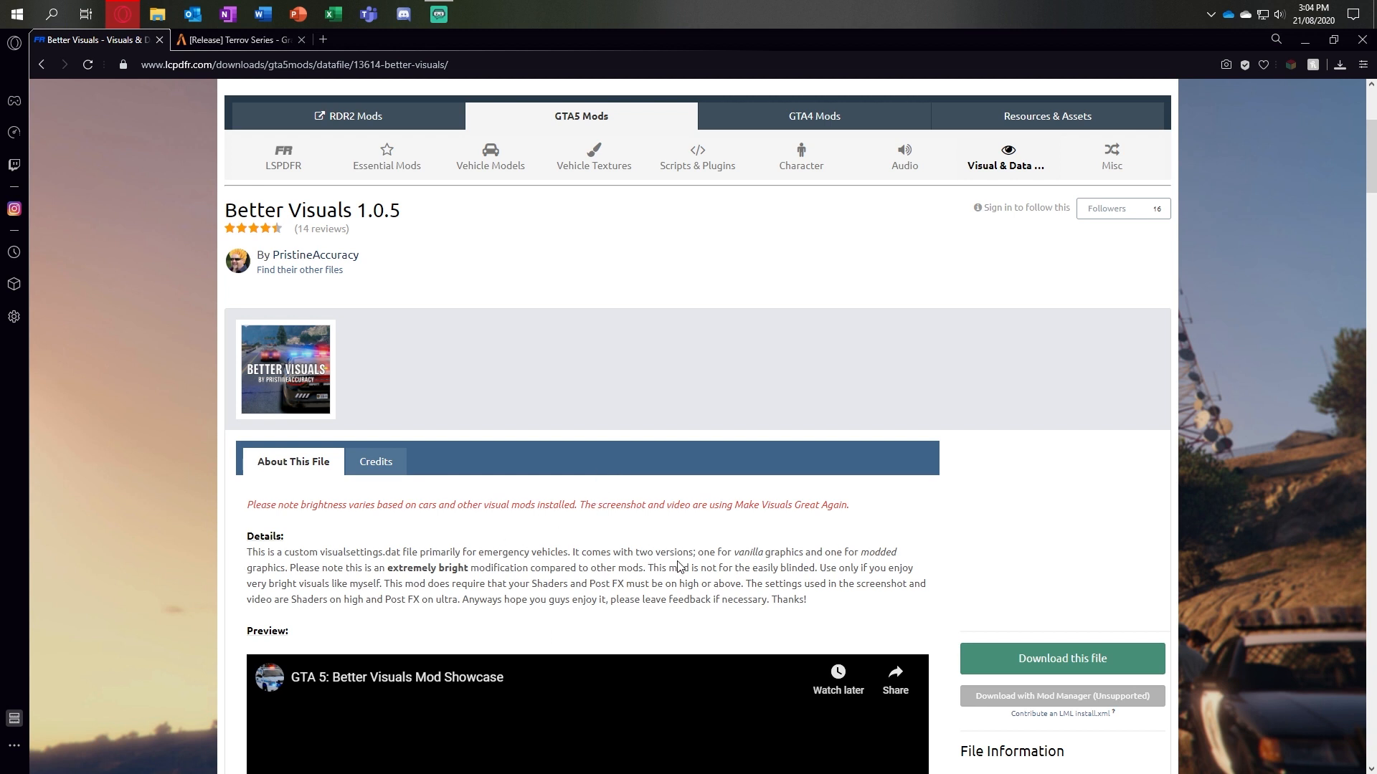
scroll(717, 562, down, 2)
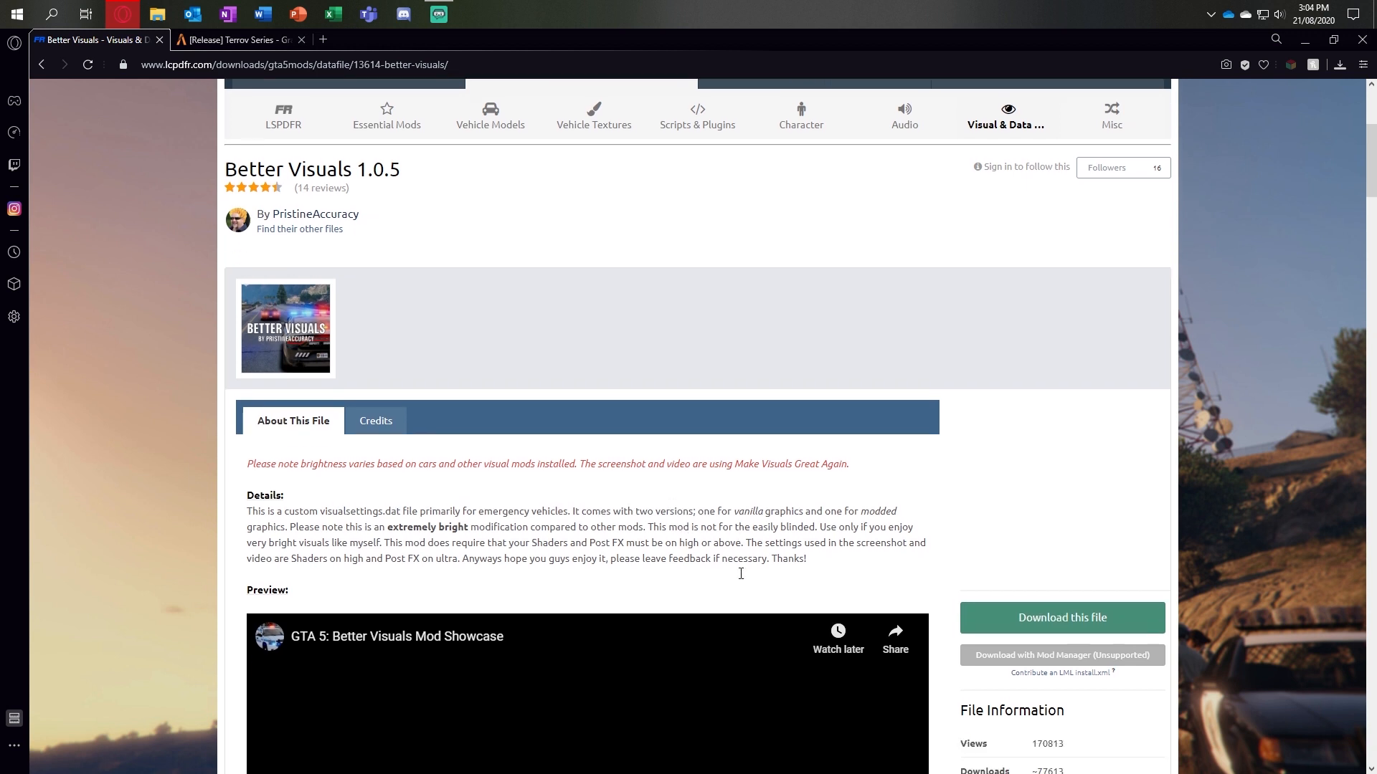
scroll(788, 609, up, 2)
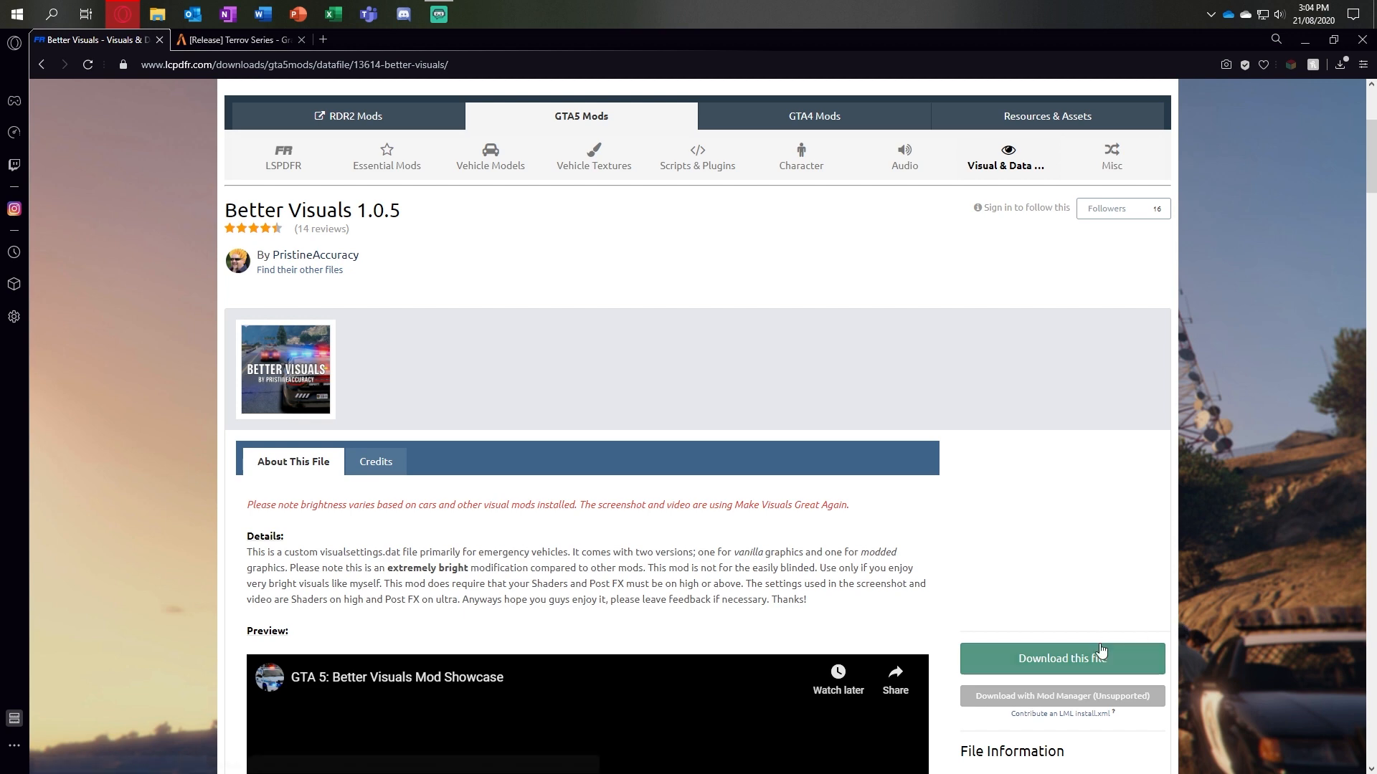
click(1102, 650)
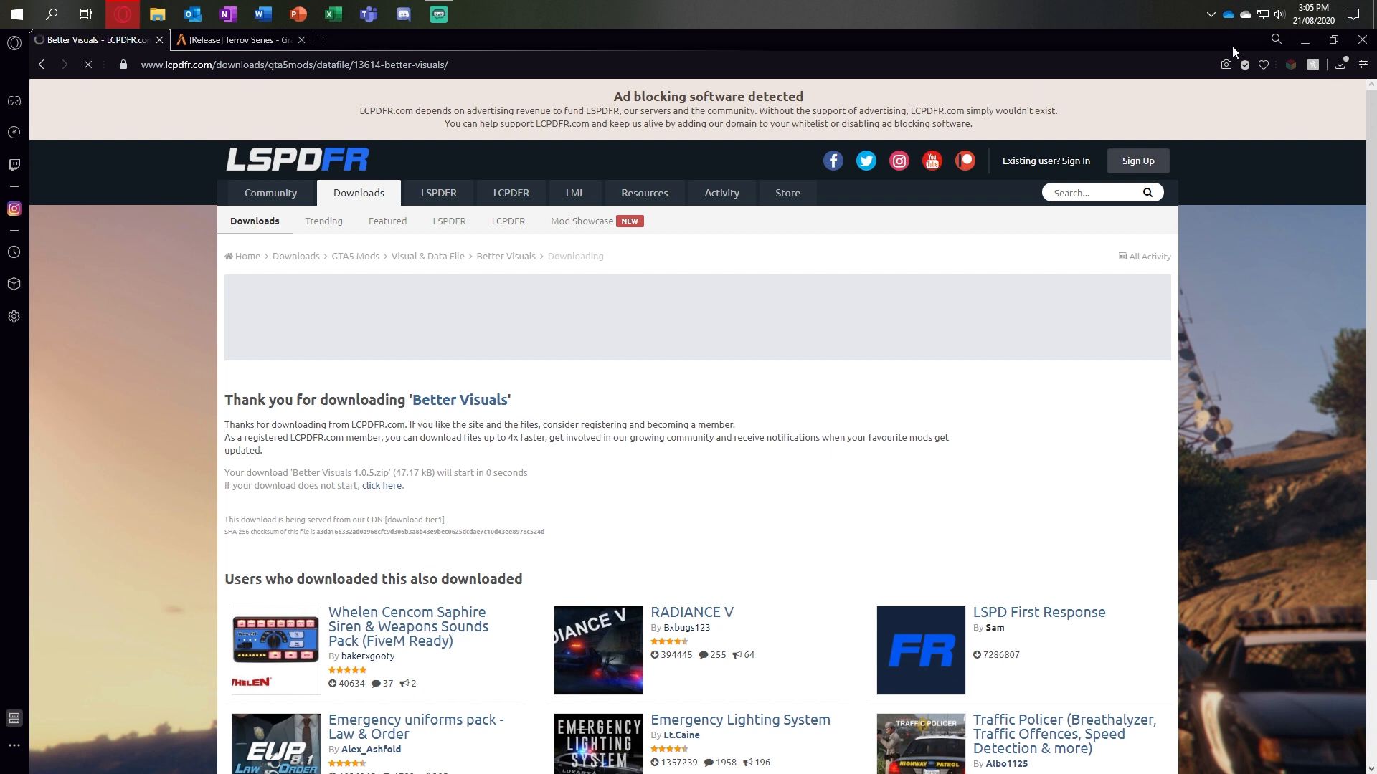
Step: Check the downloads list, request the Better Visuals 1.0.5 zip again through the page's fallback link, and close the page
click(1340, 65)
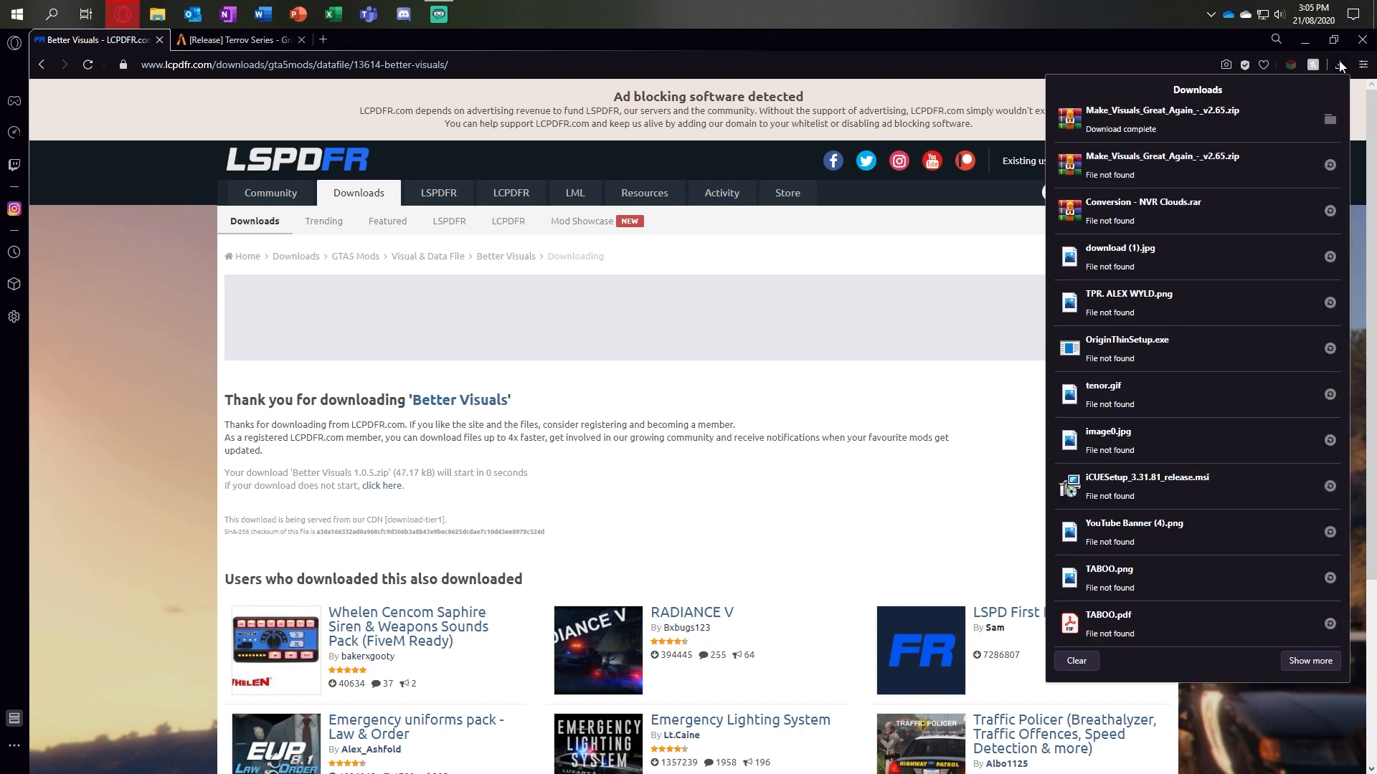
click(1340, 65)
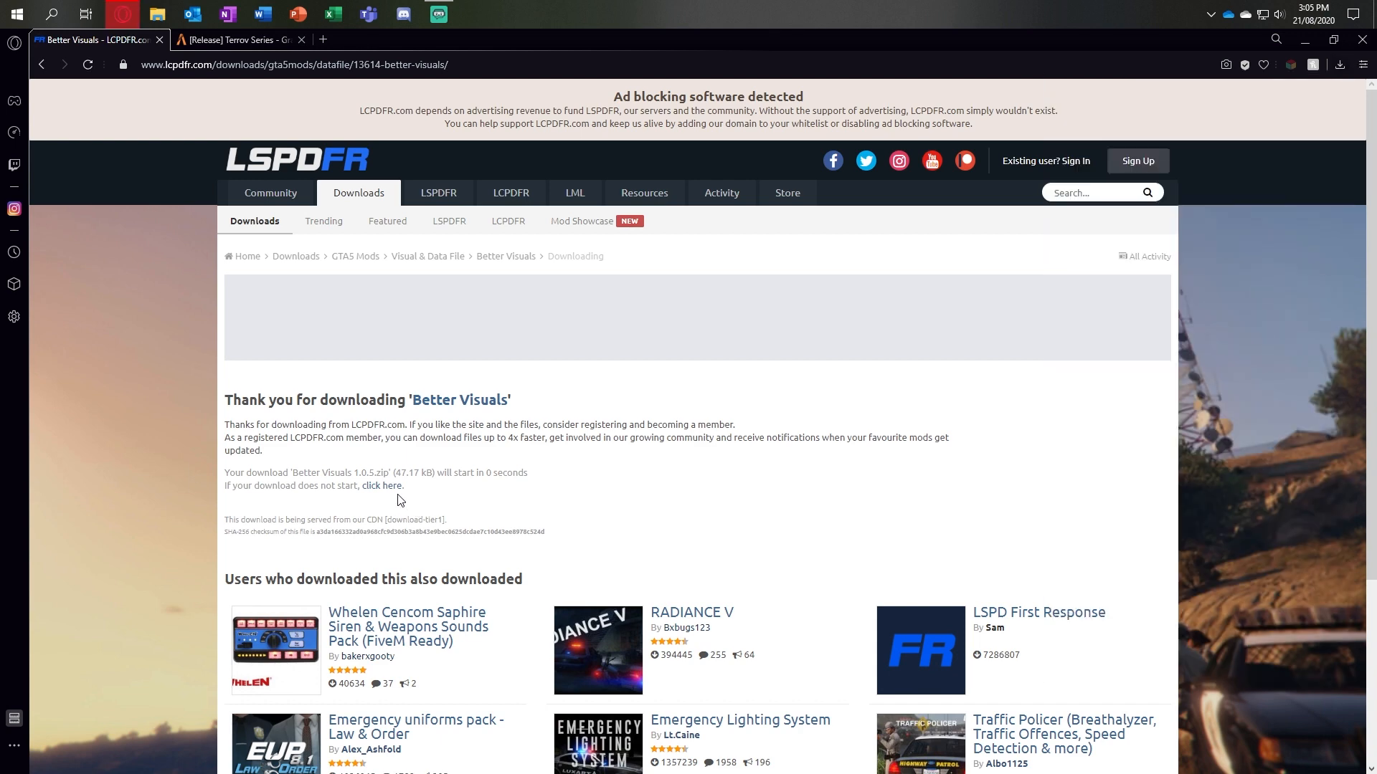
click(1340, 64)
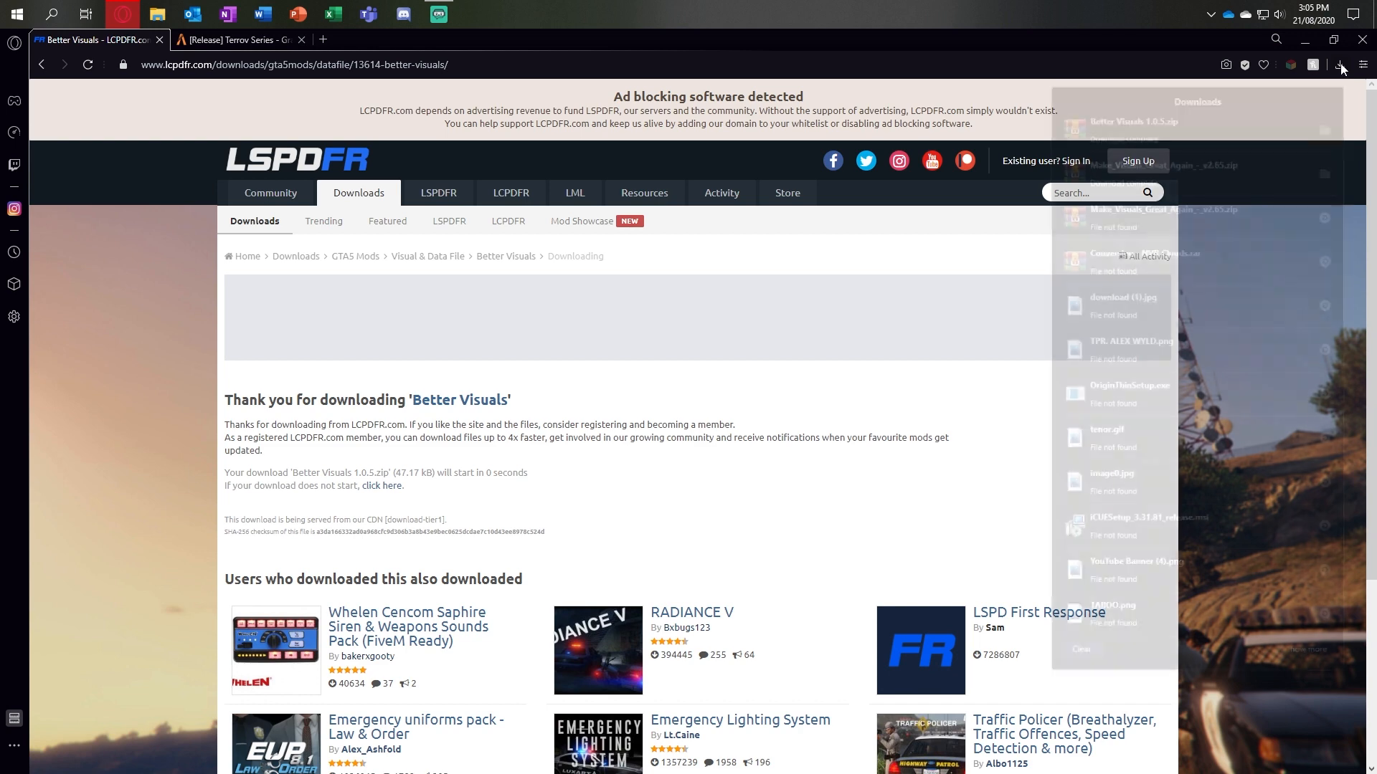
click(1341, 64)
click(1340, 65)
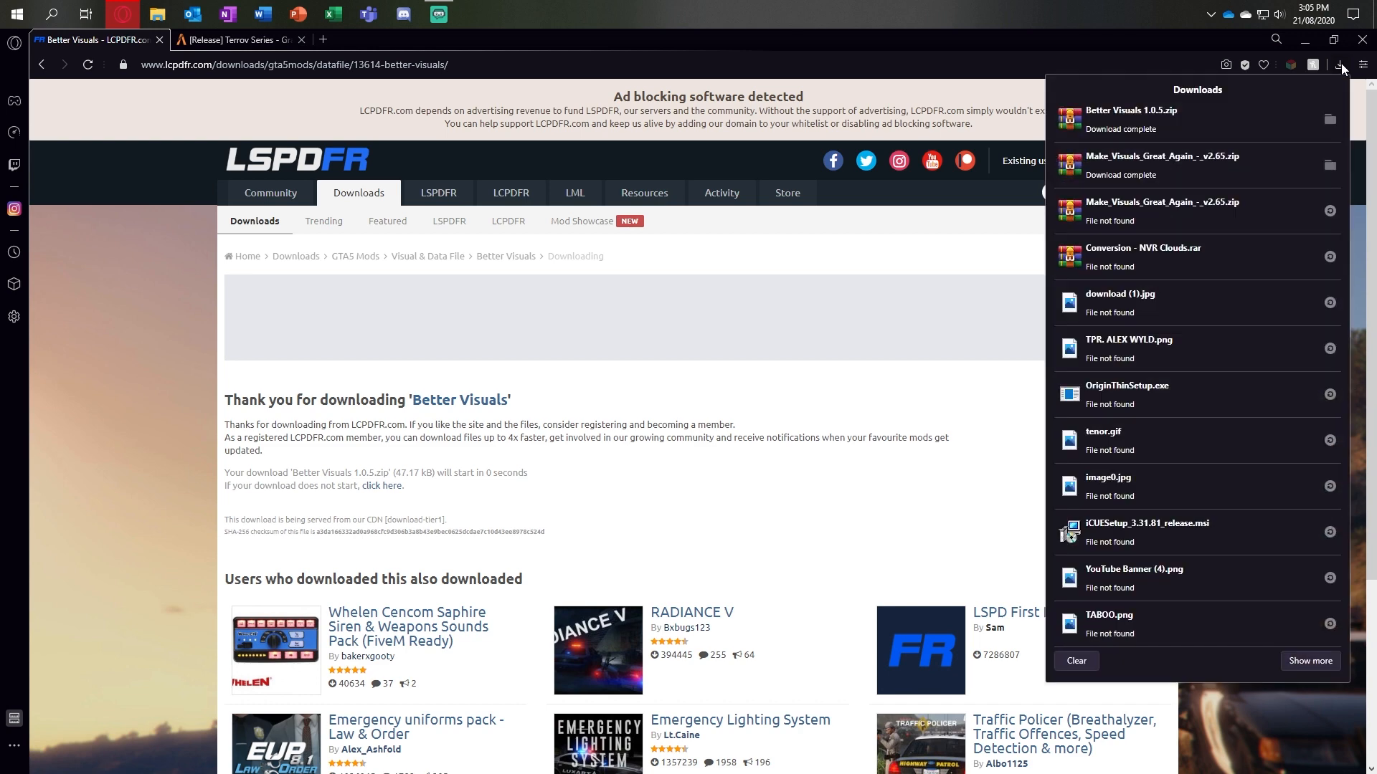
click(1340, 64)
click(382, 486)
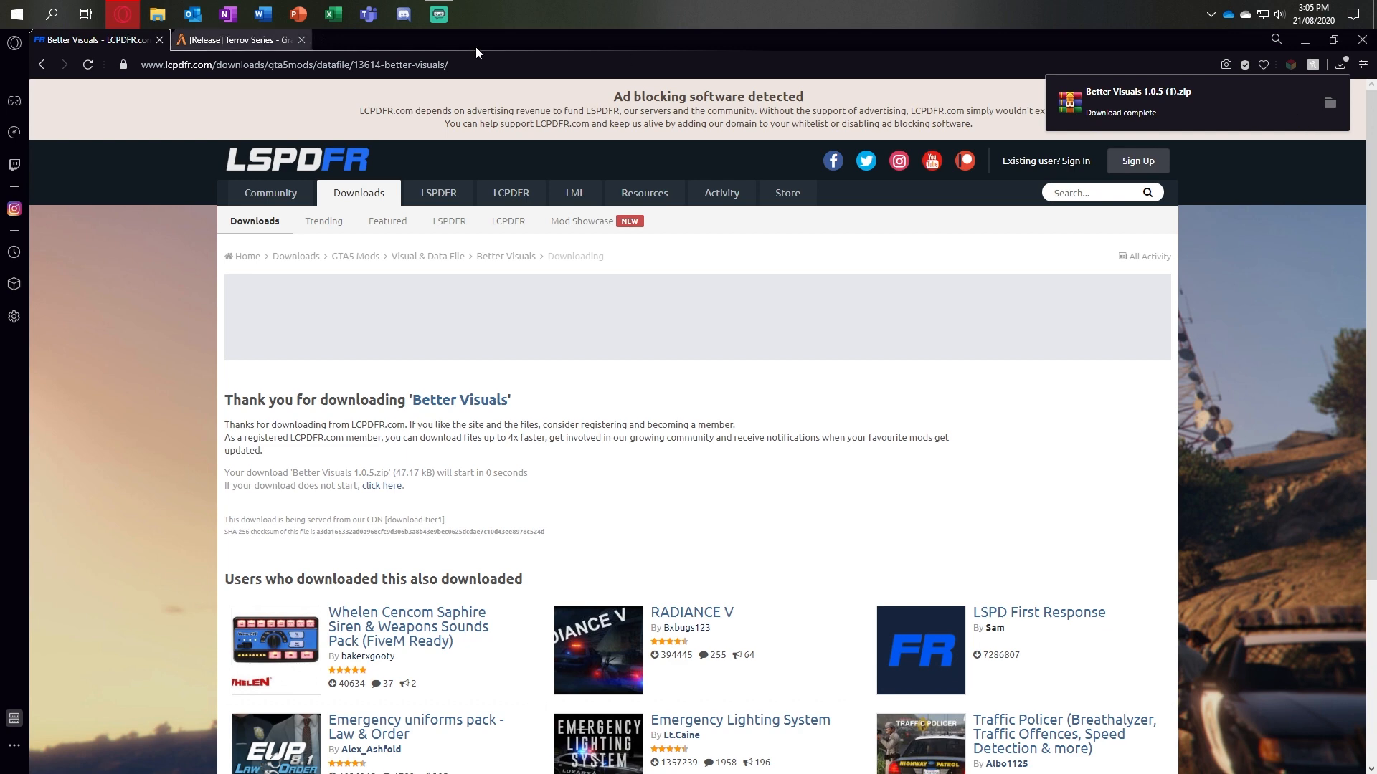
click(159, 40)
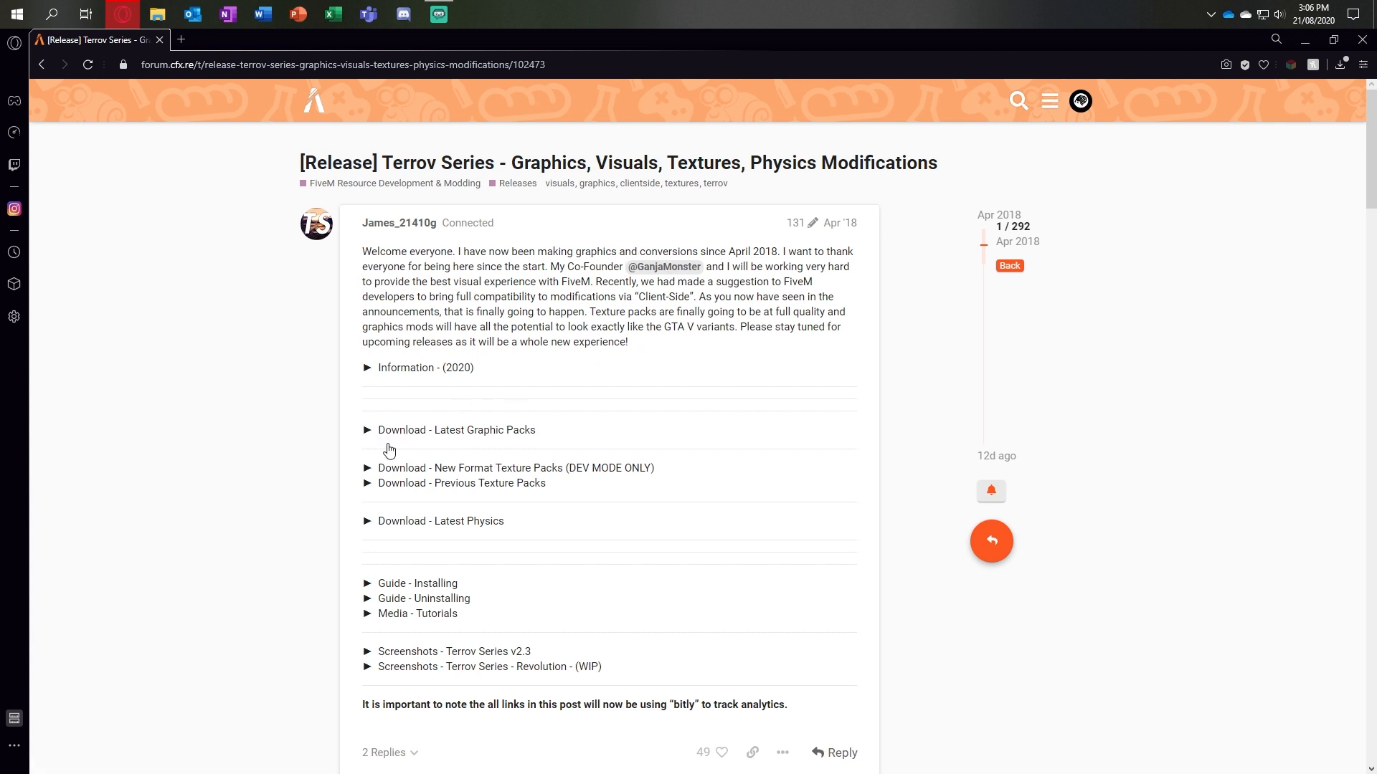
Step: Download the LA Revo roads overhaul from the previous texture packs, return to the Terrov Series thread, and check the download's progress
click(369, 486)
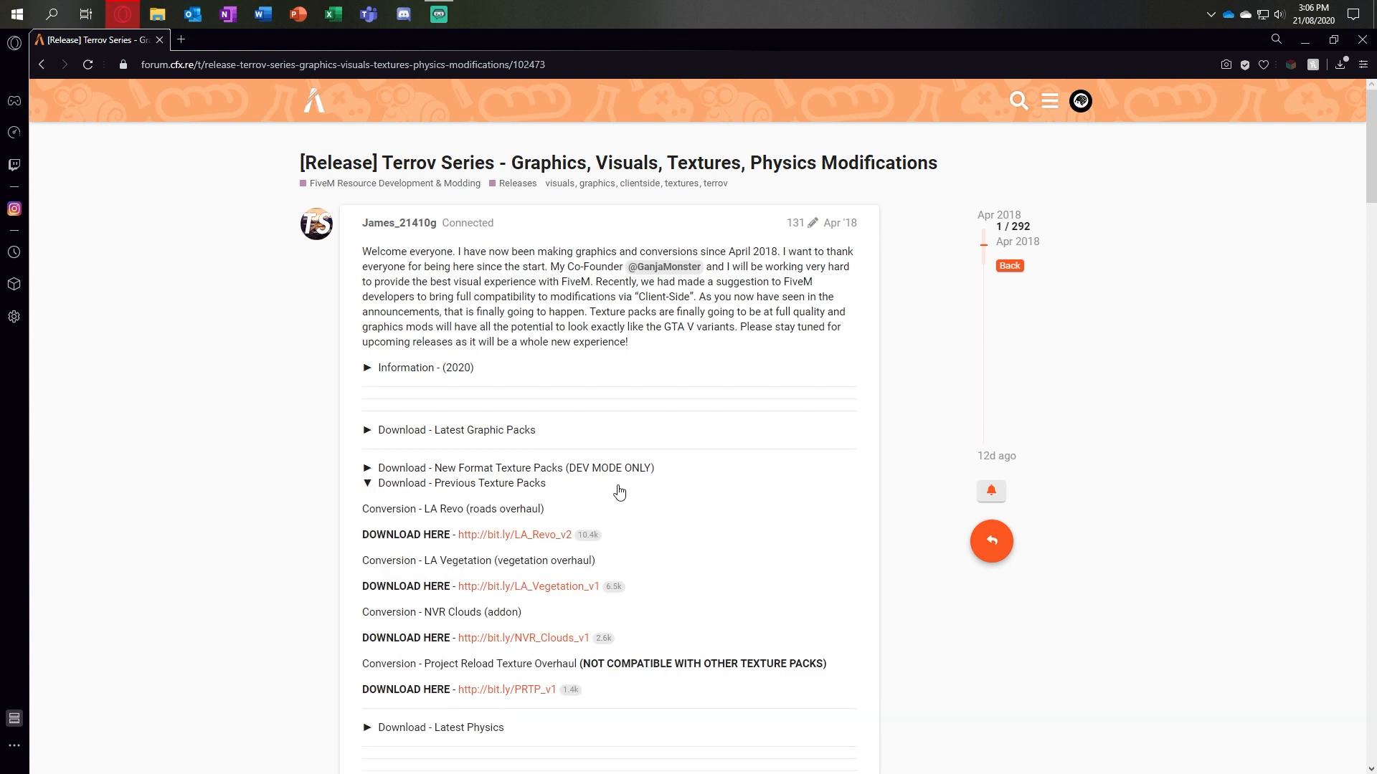
scroll(620, 495, down, 1)
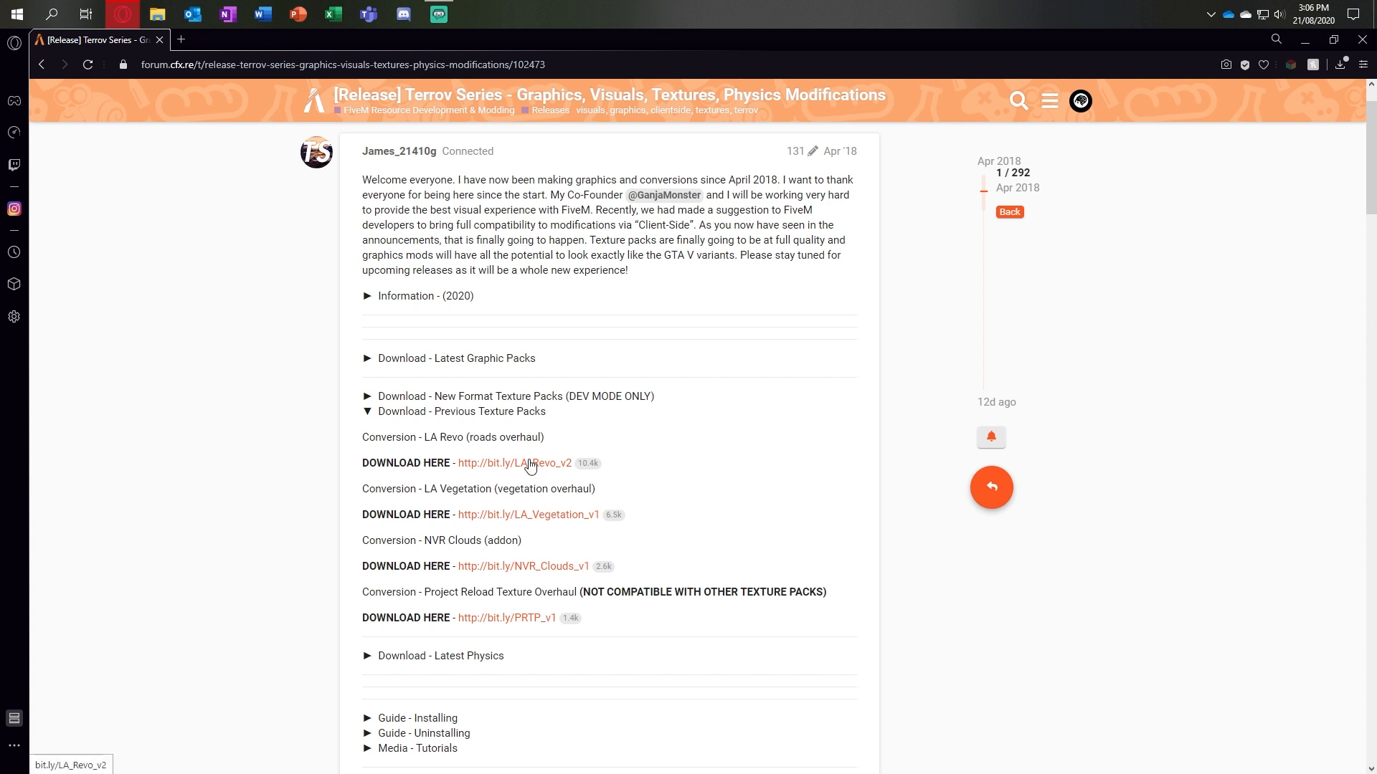
click(500, 467)
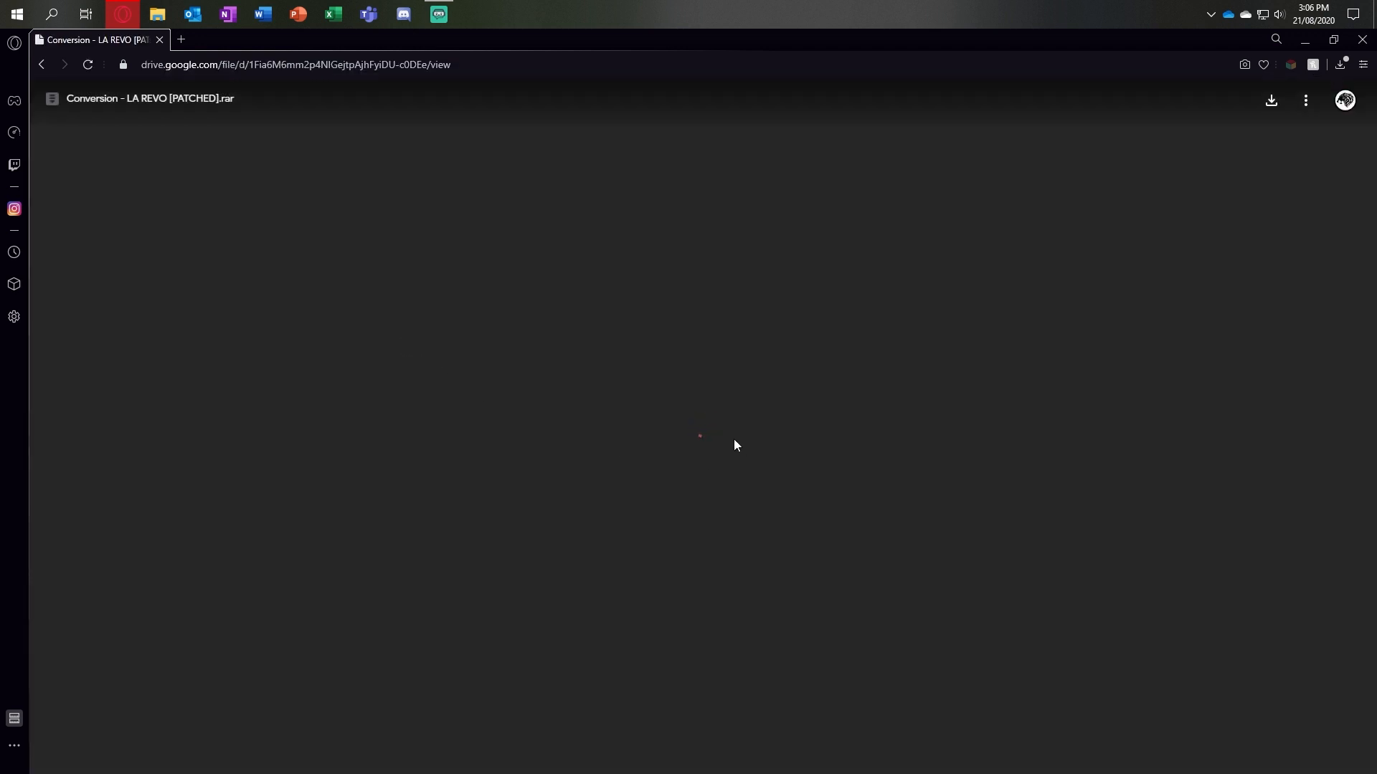
click(1272, 100)
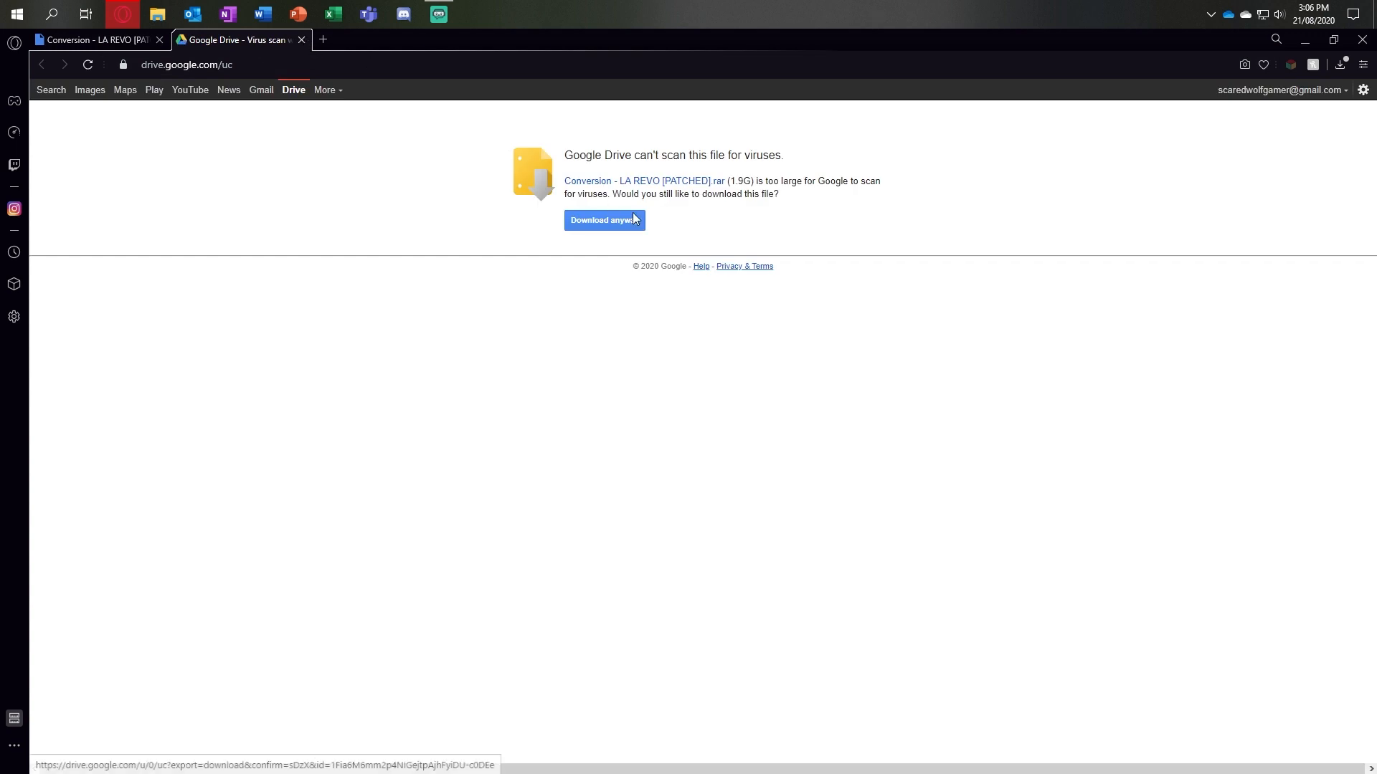
click(304, 41)
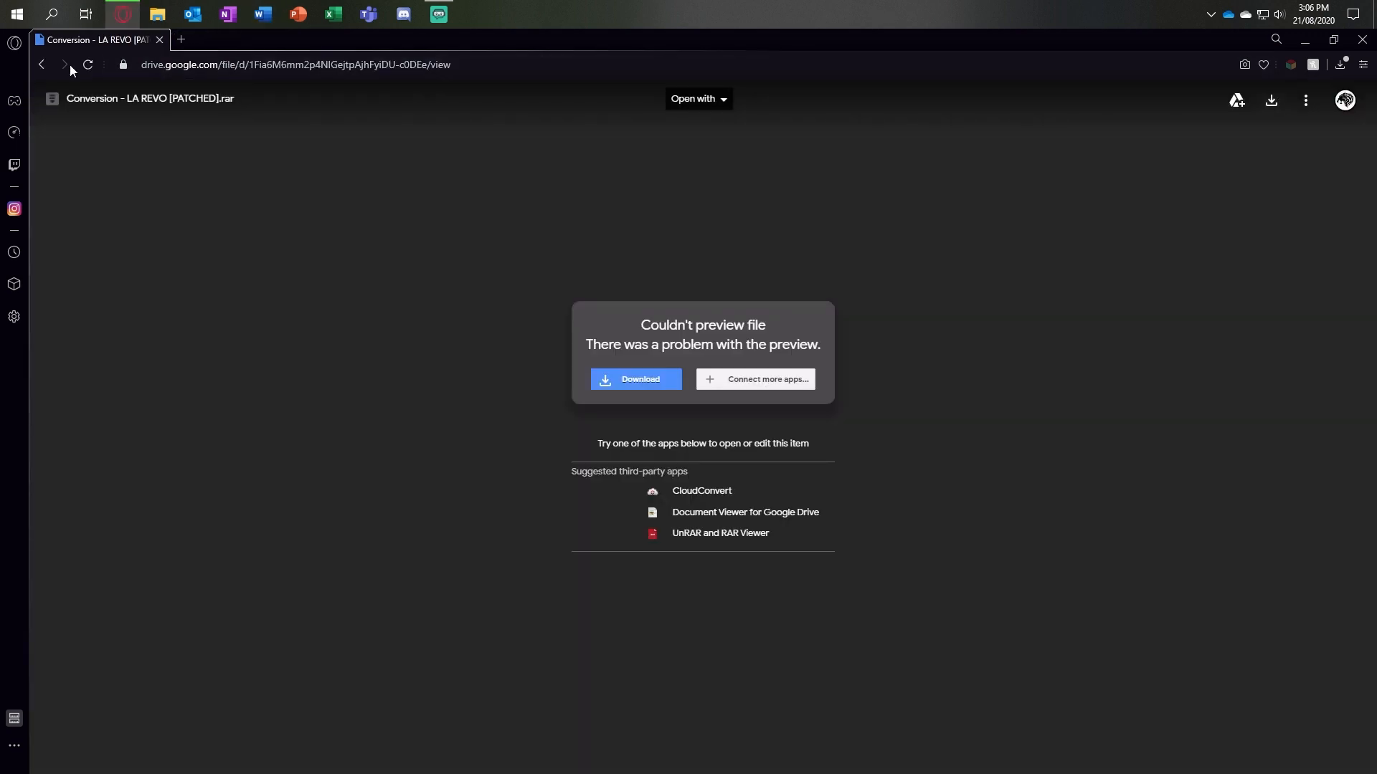
click(41, 64)
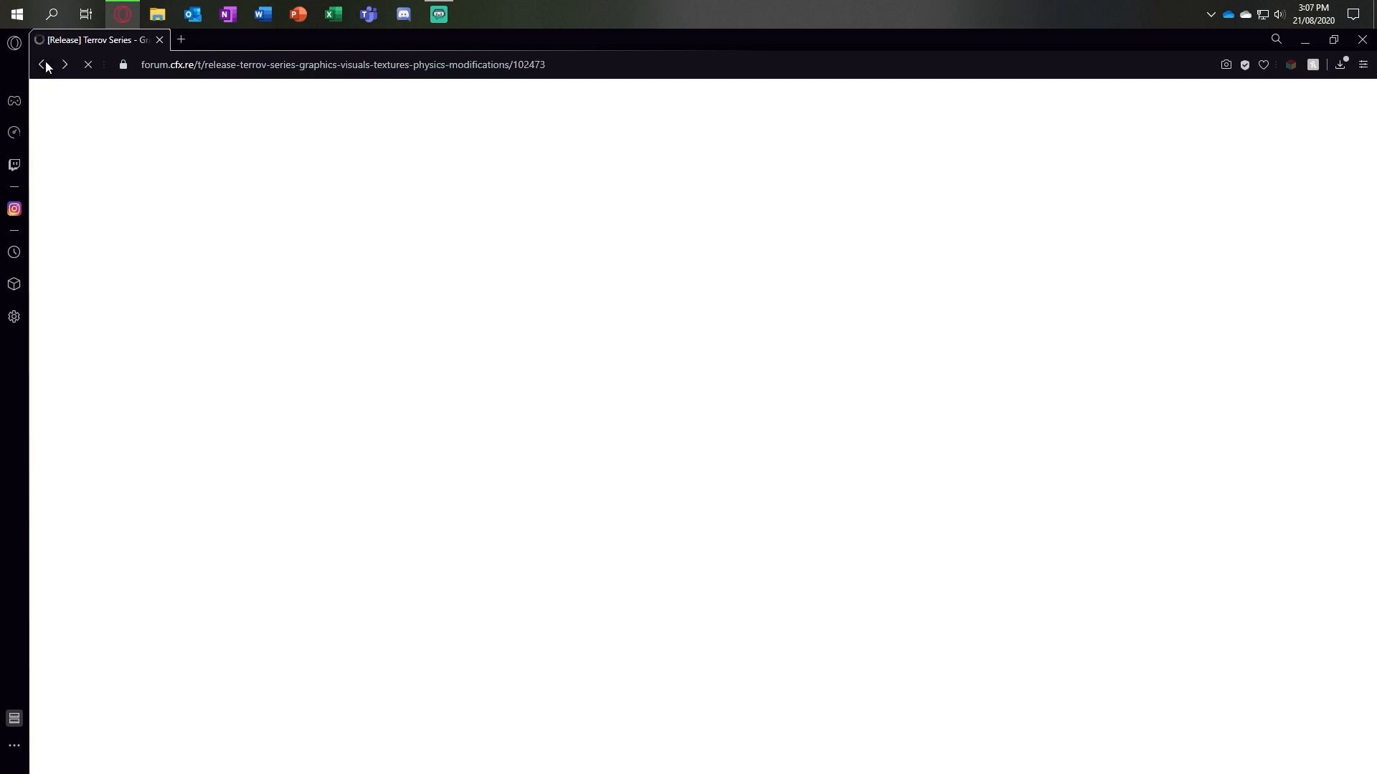
click(1340, 64)
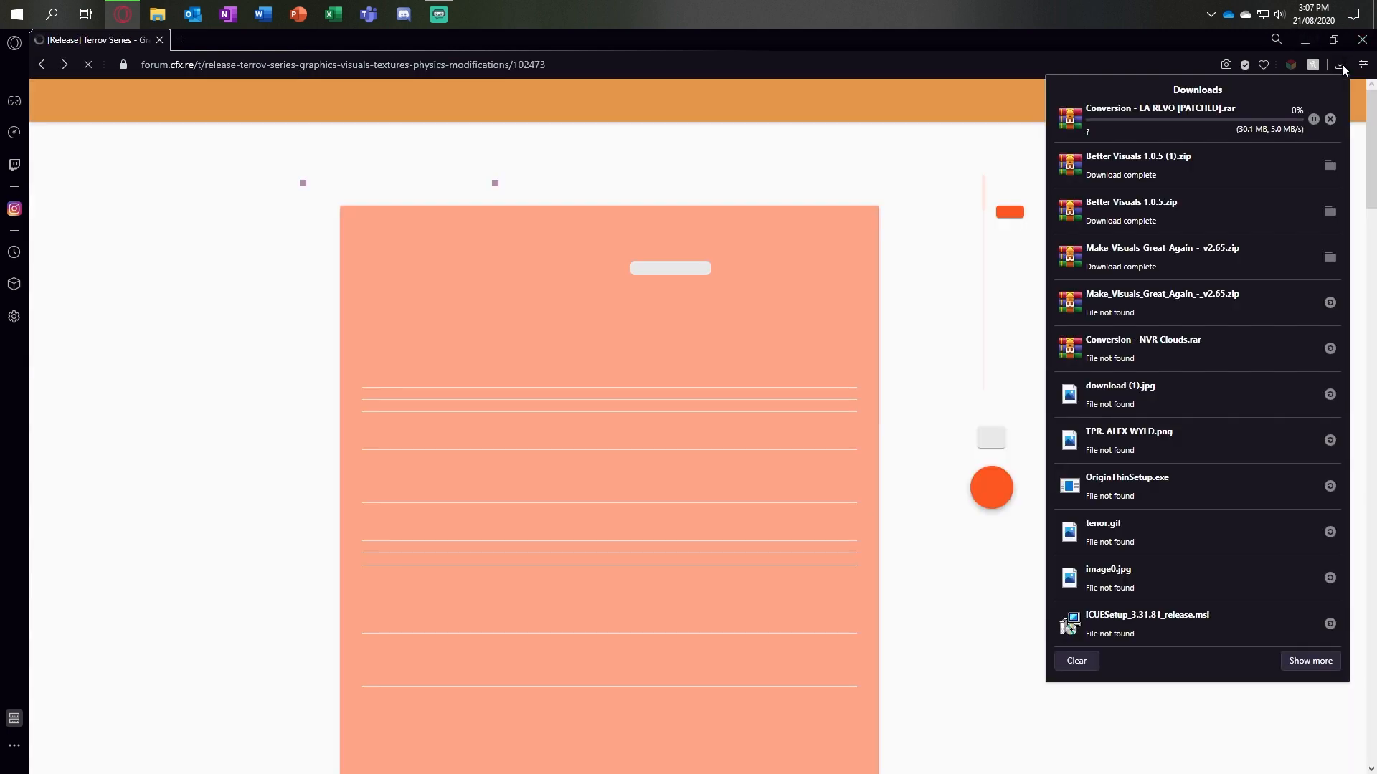
click(1342, 65)
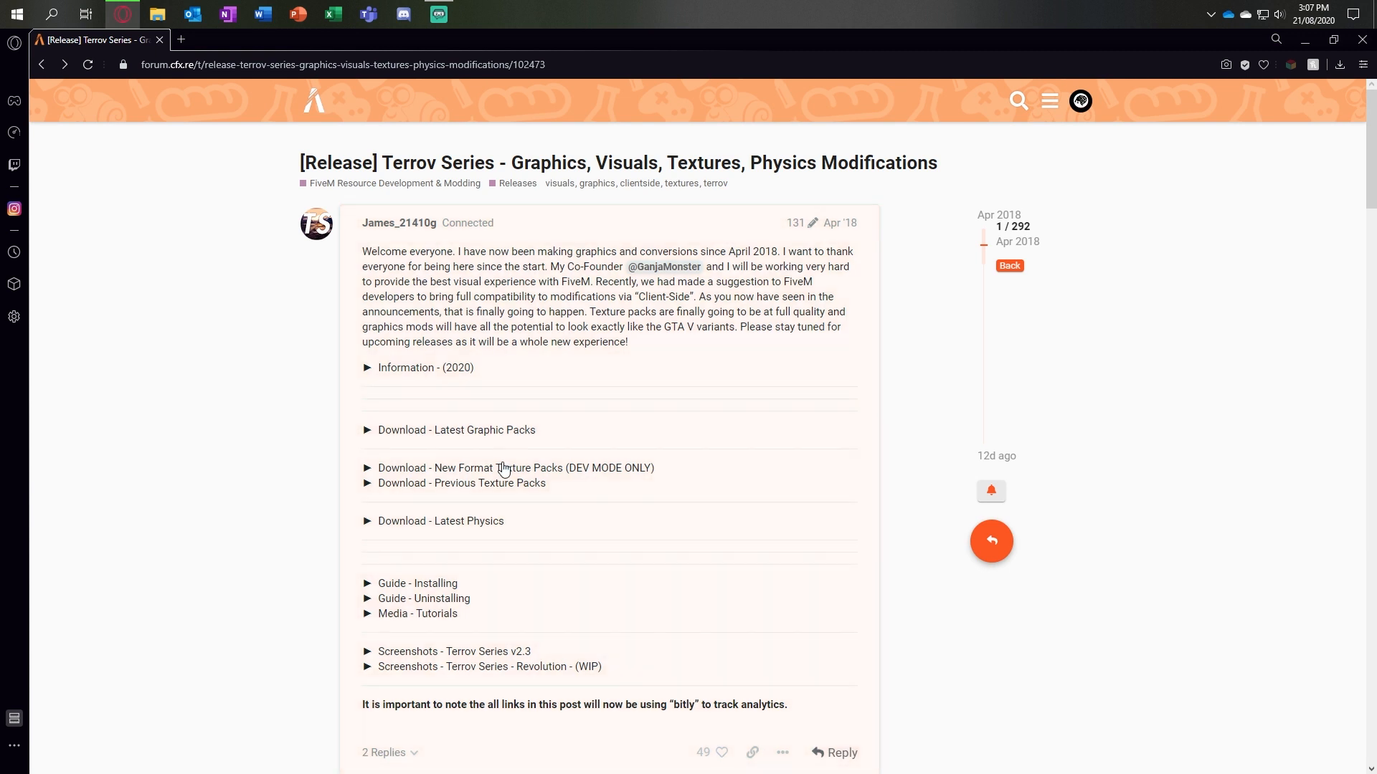
Step: Open the LA Vegetation overhaul from the previous texture packs in a new tab and download it without a virus scan
click(392, 485)
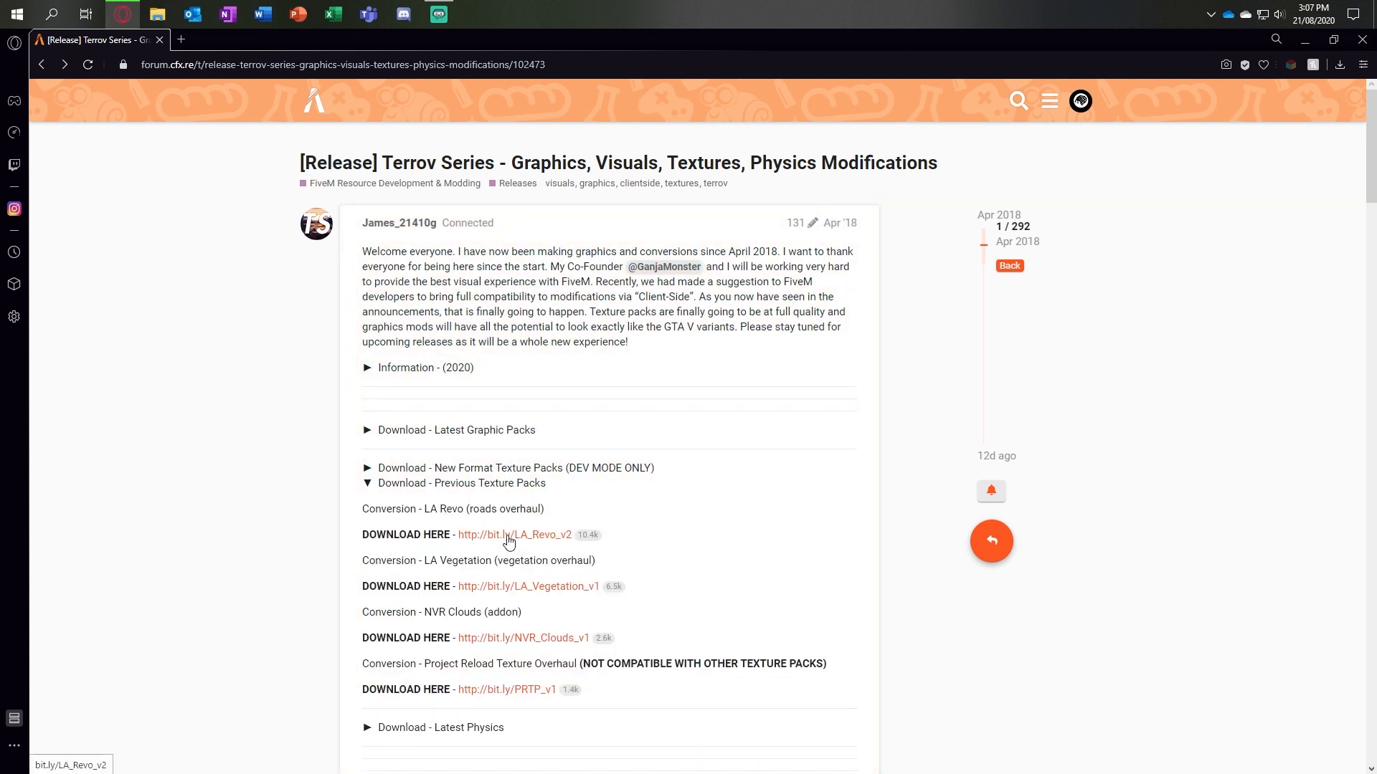
scroll(510, 543, down, 1)
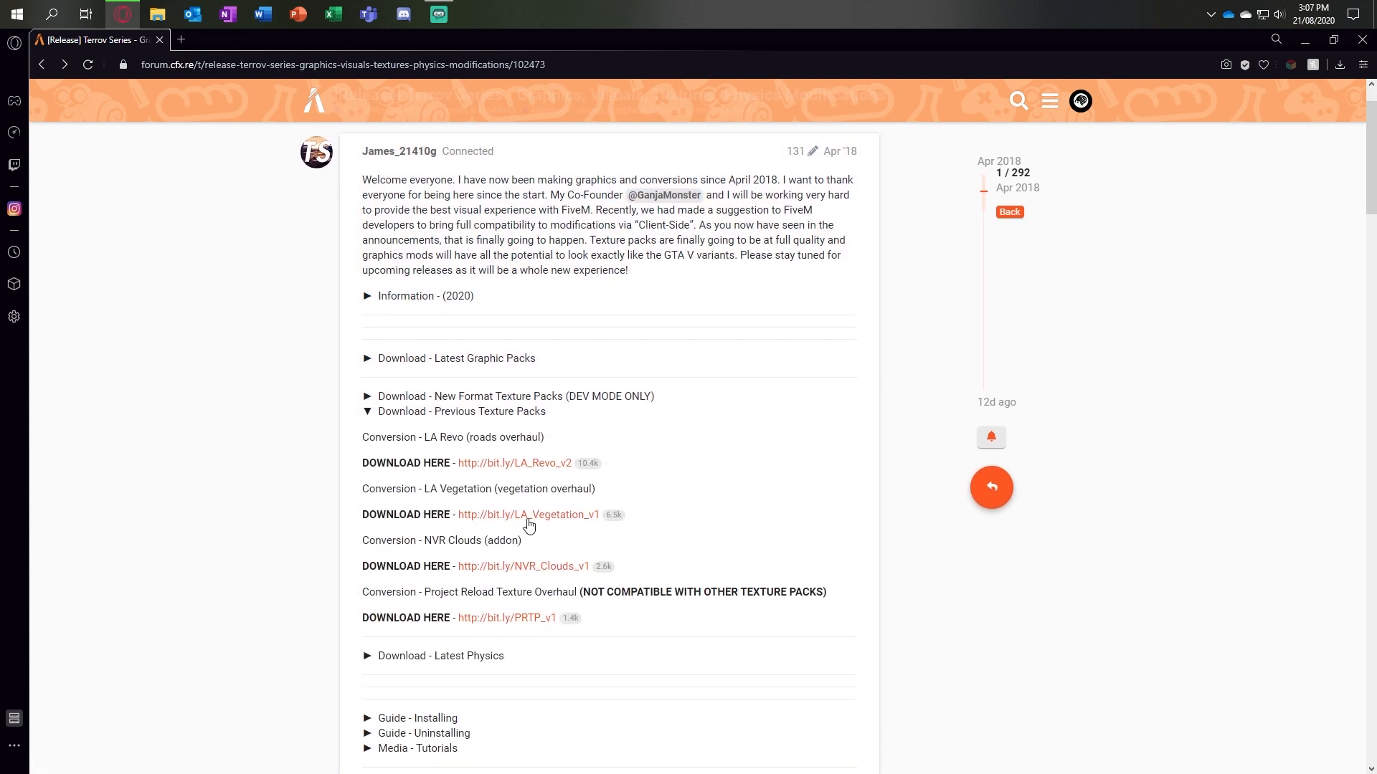
right_click(529, 516)
click(595, 530)
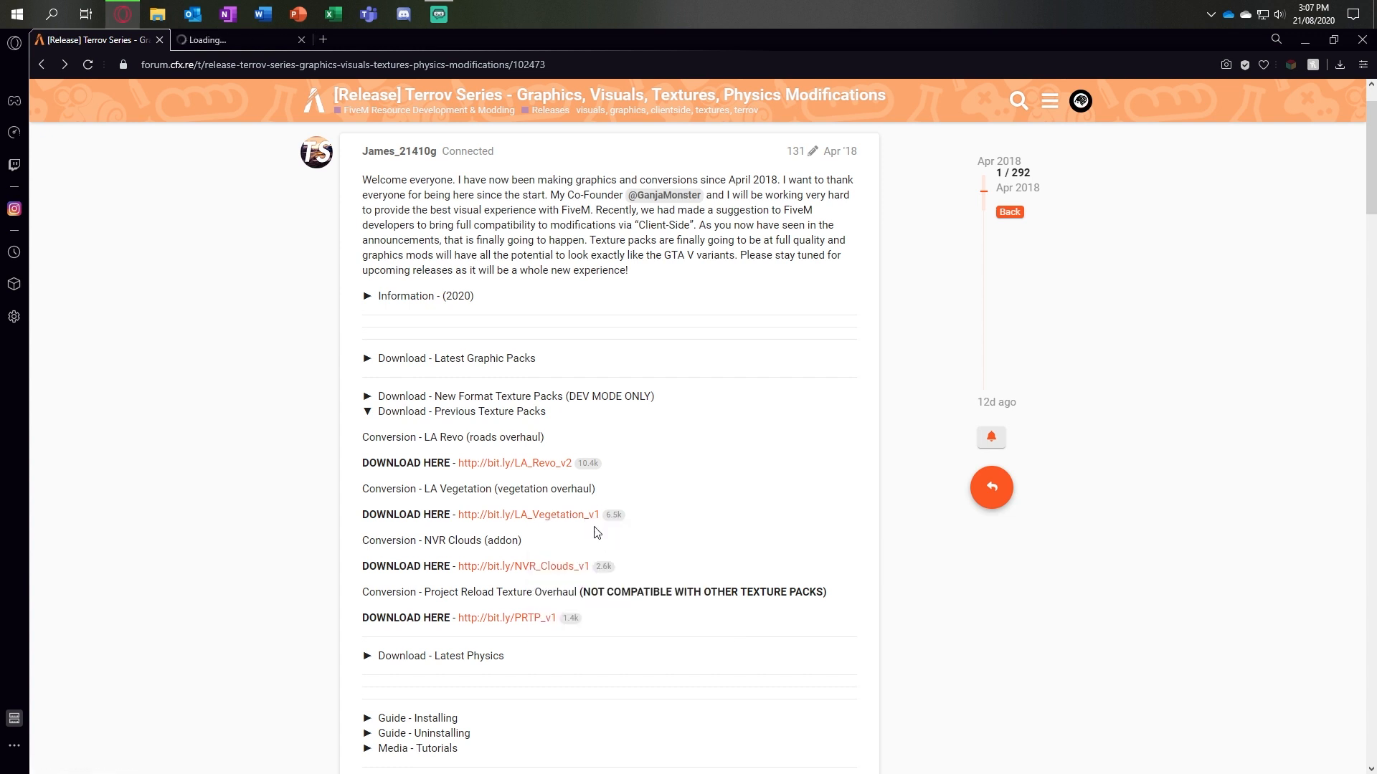
click(256, 37)
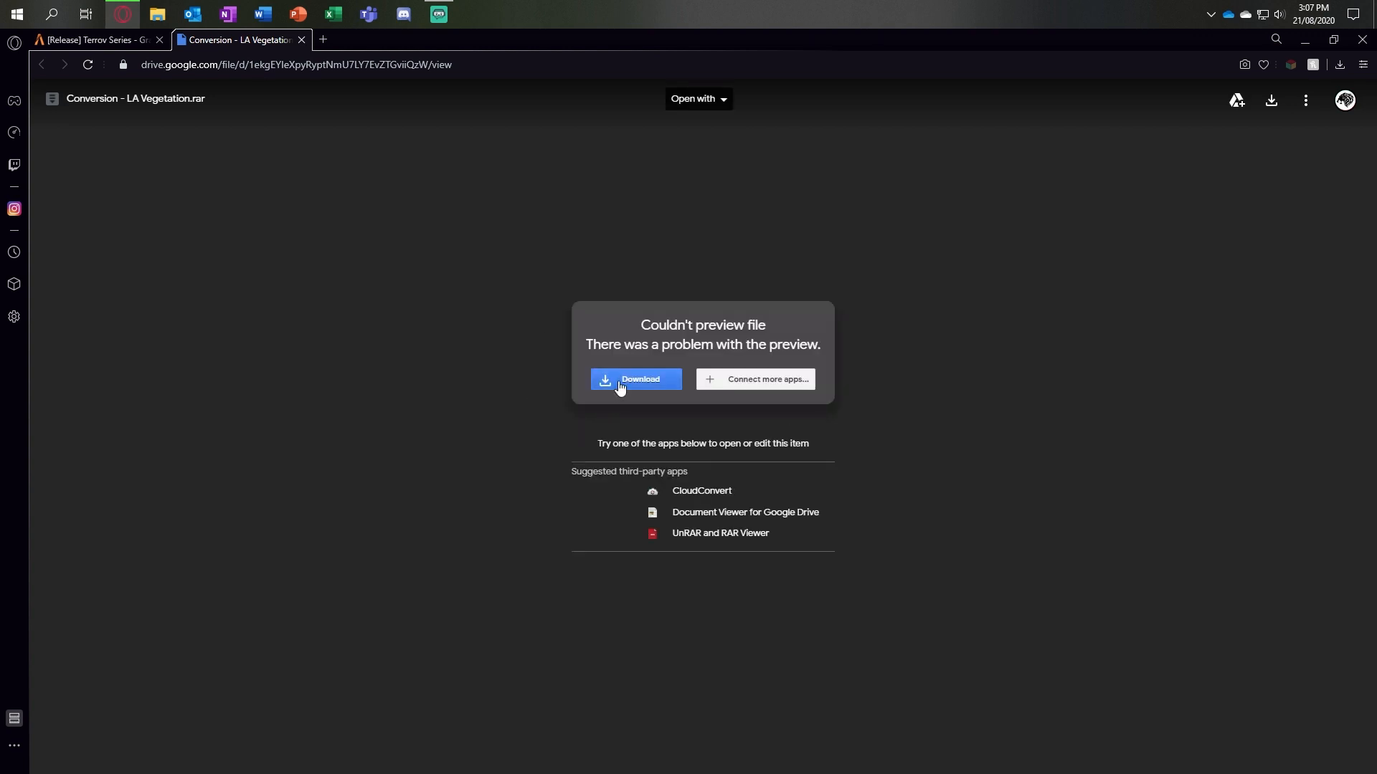
click(618, 385)
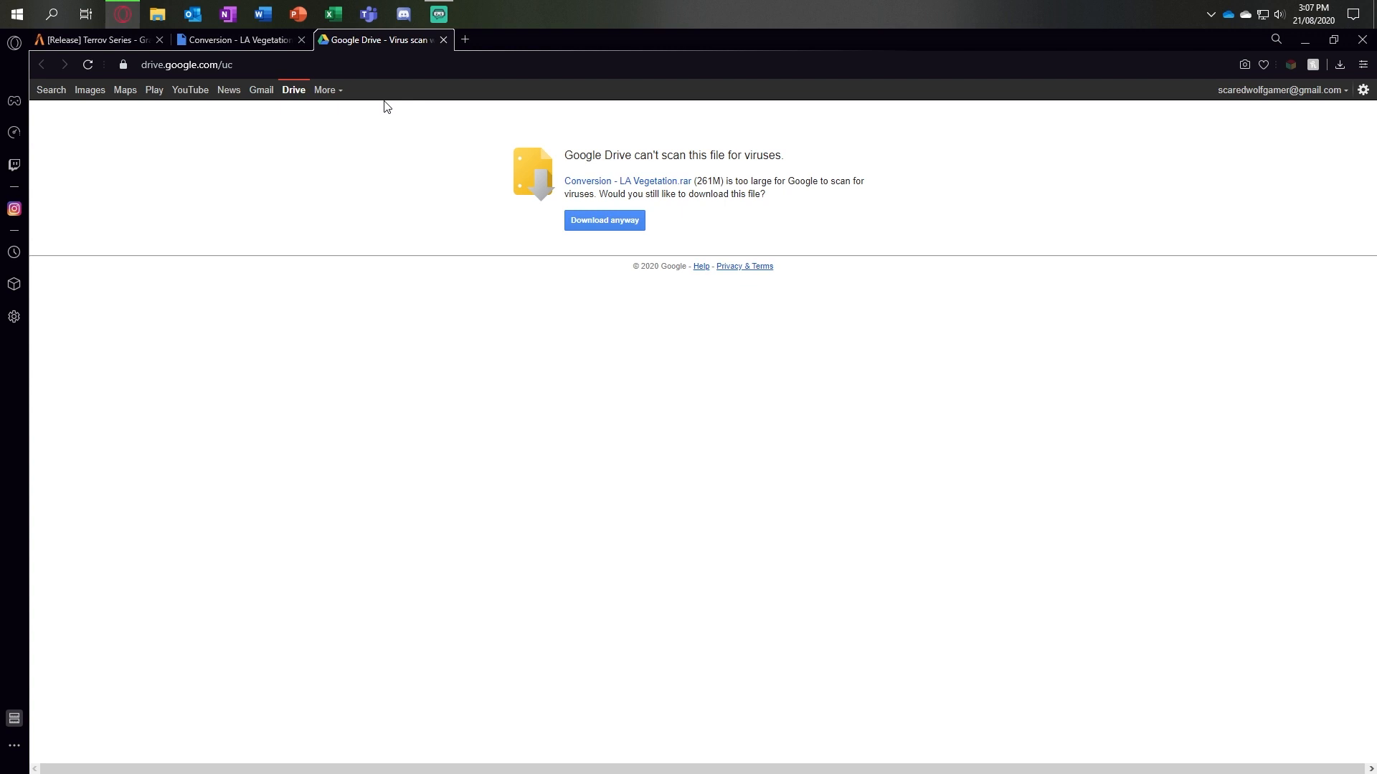
click(628, 222)
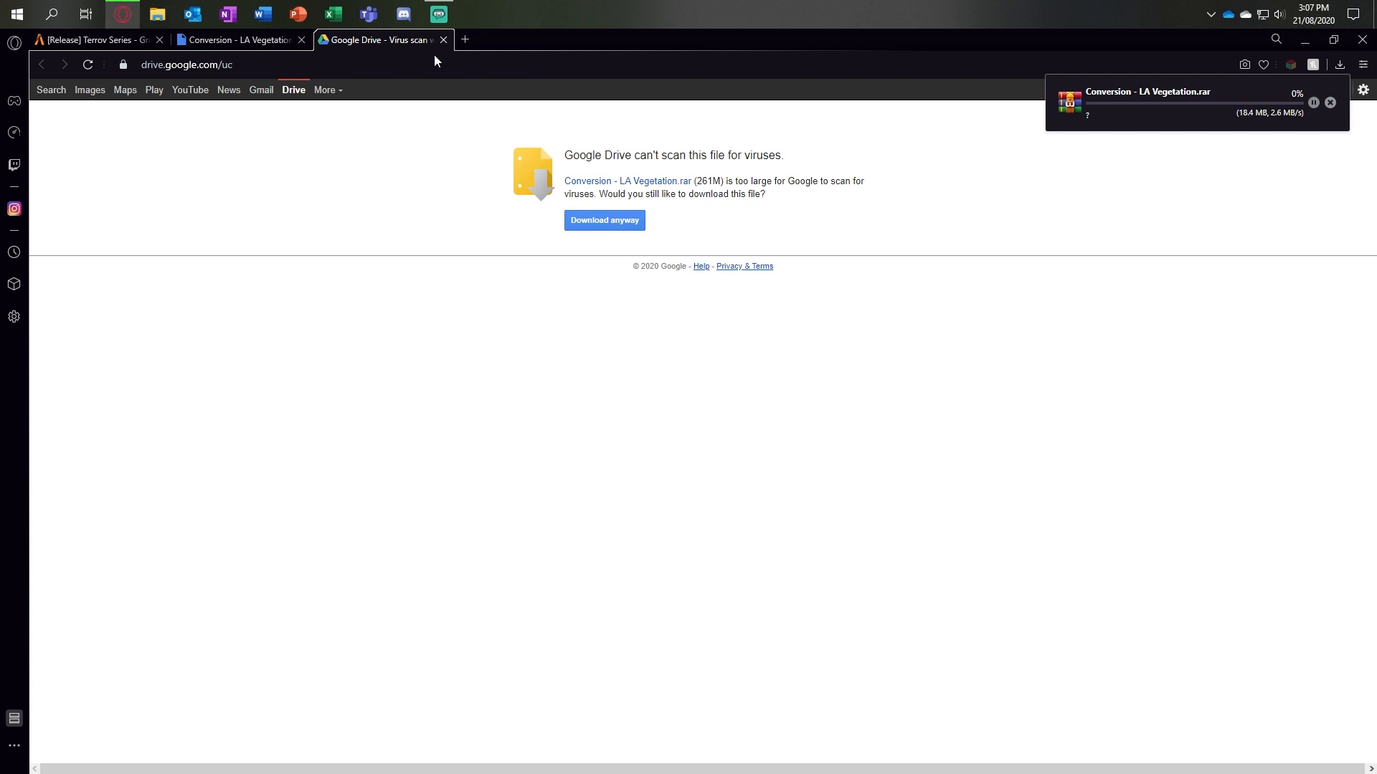
Step: Close the two LA Vegetation download tabs and open the NVR Clouds link from the previous texture packs in a new tab
click(446, 39)
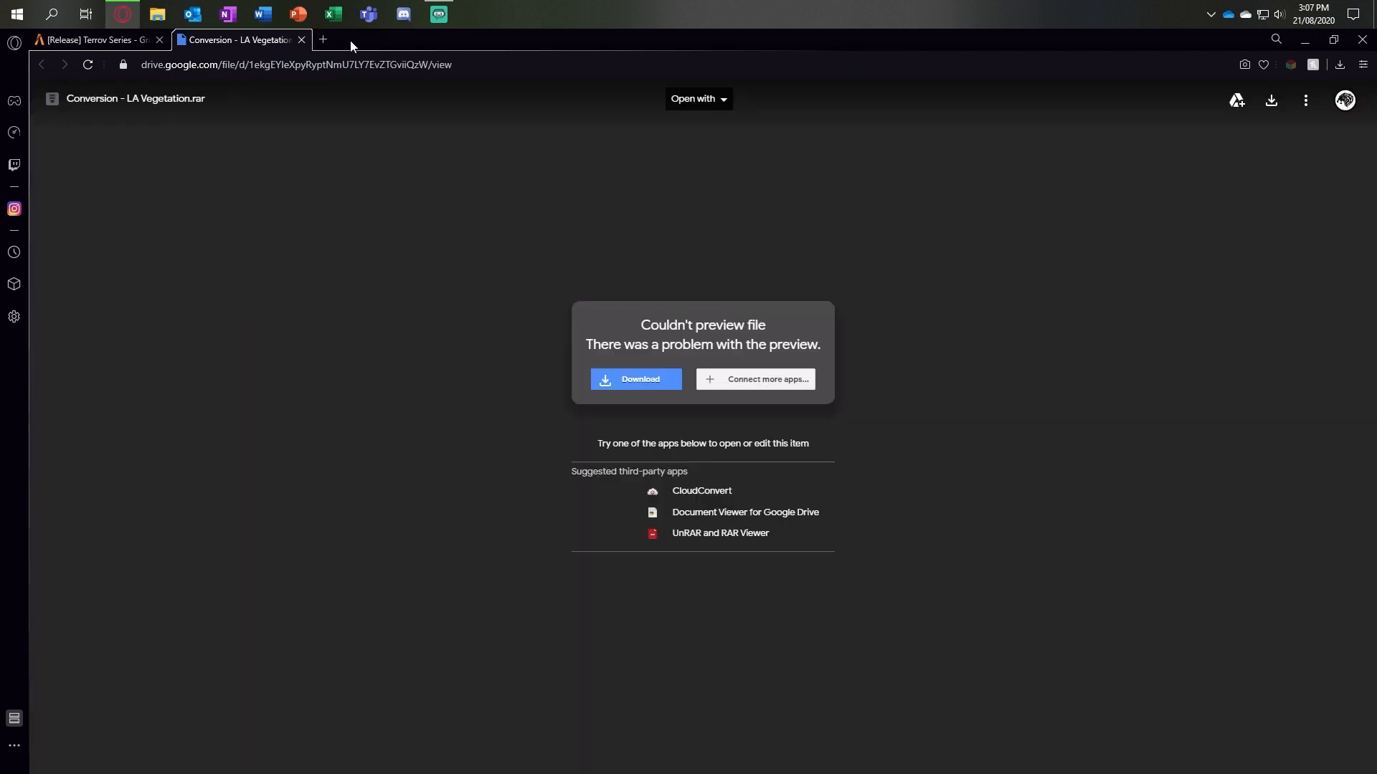
click(302, 39)
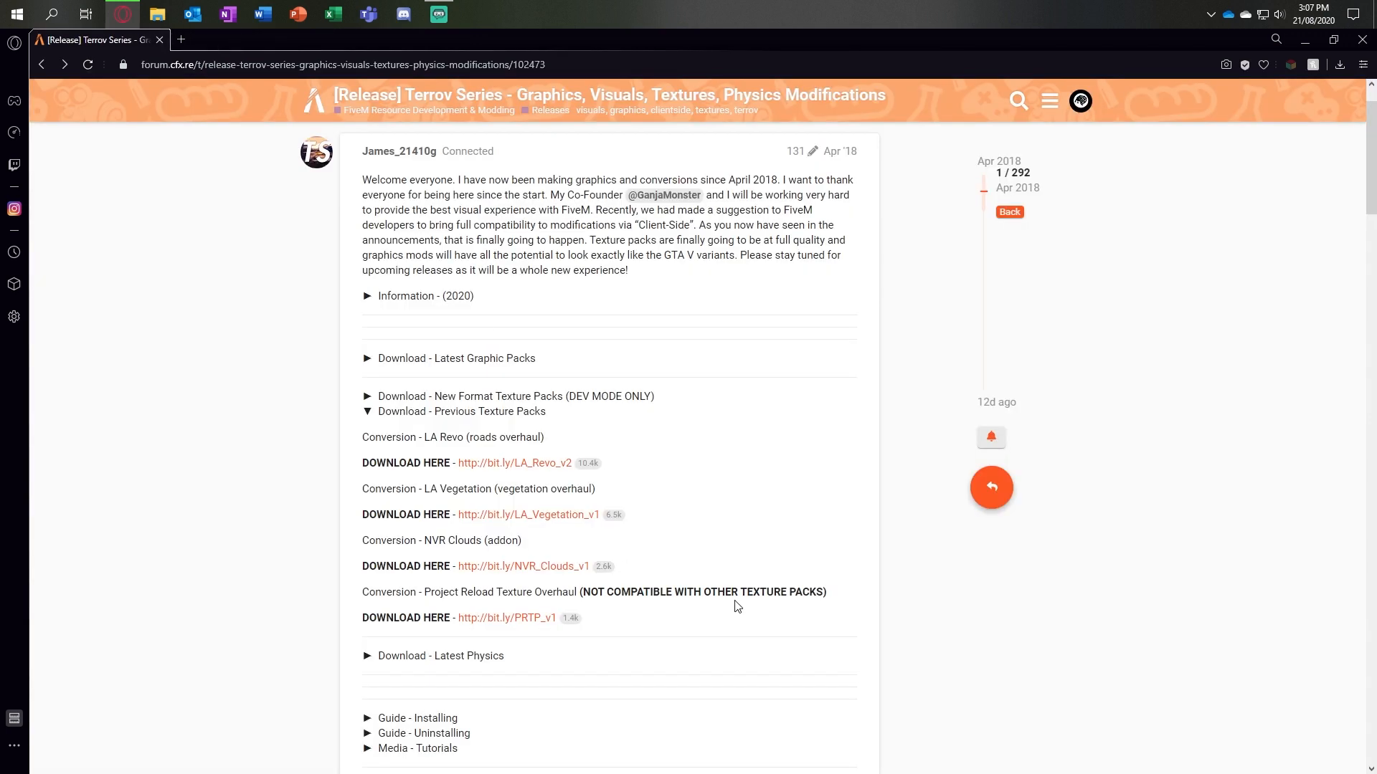
right_click(523, 566)
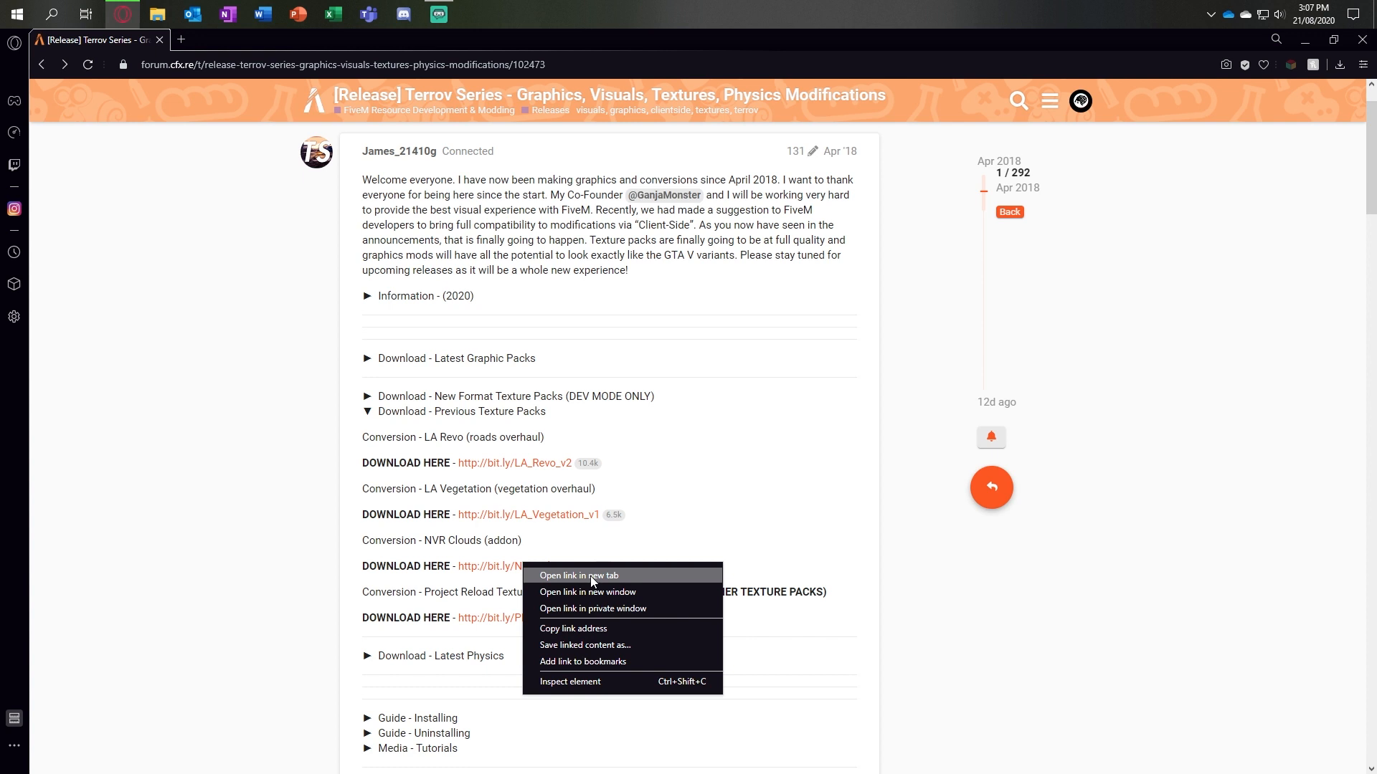
click(590, 576)
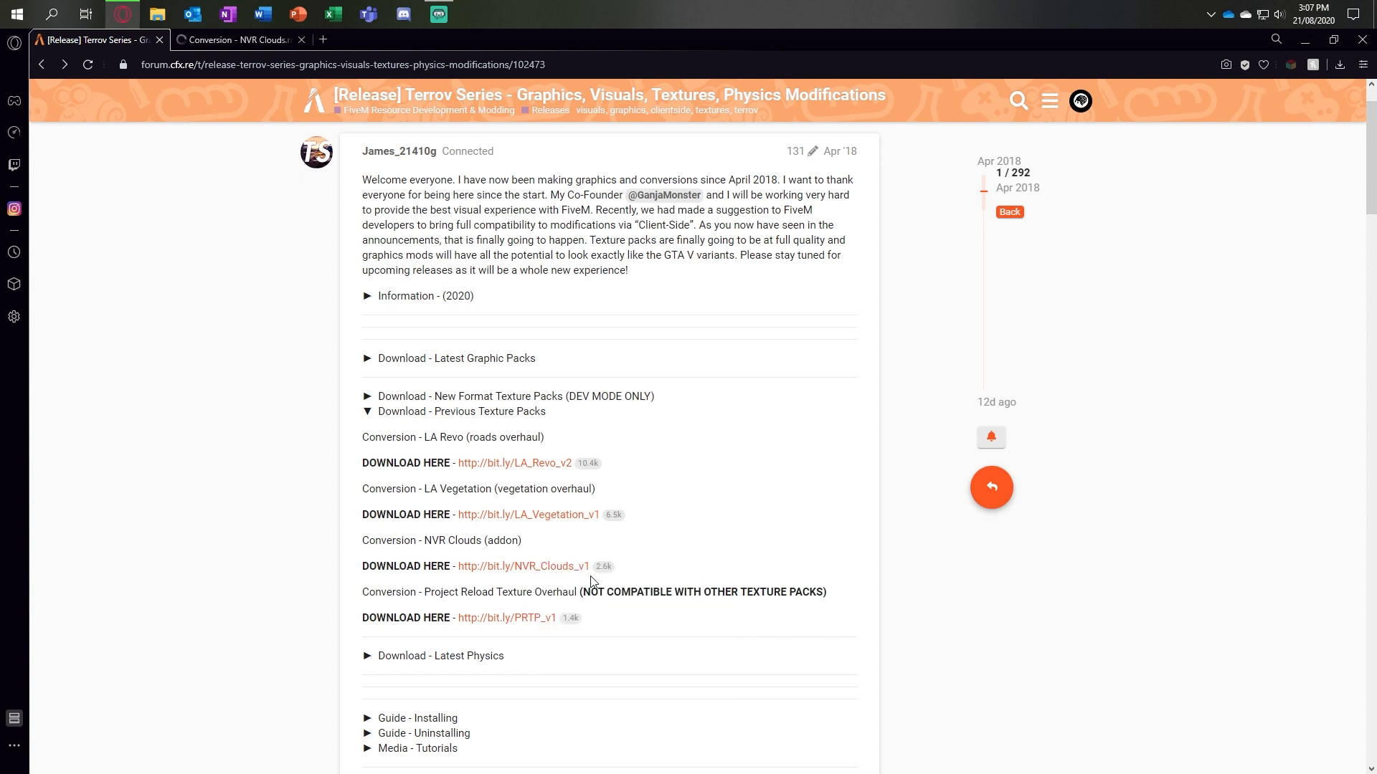
click(237, 40)
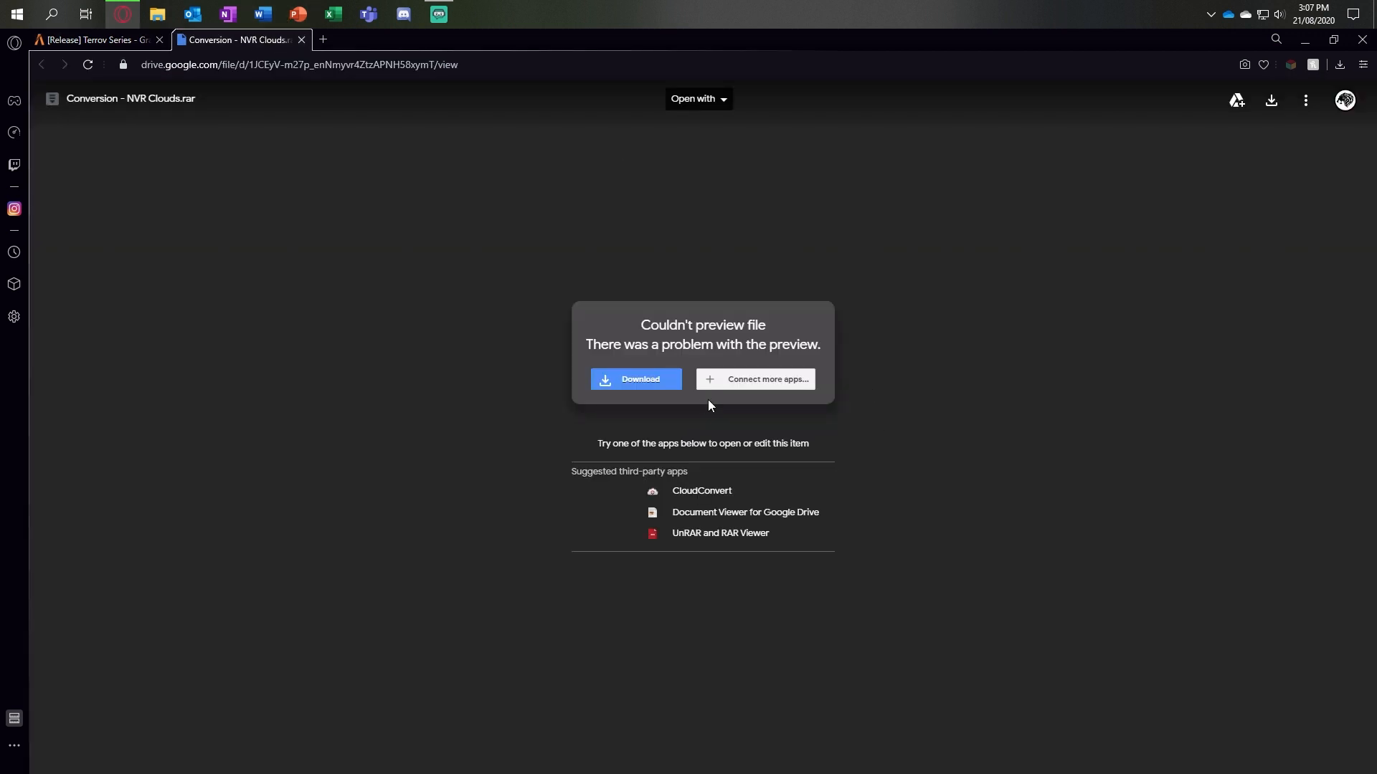
Step: Download Conversion - NVR Clouds.rar without a virus scan and close its two Google Drive tabs
click(637, 383)
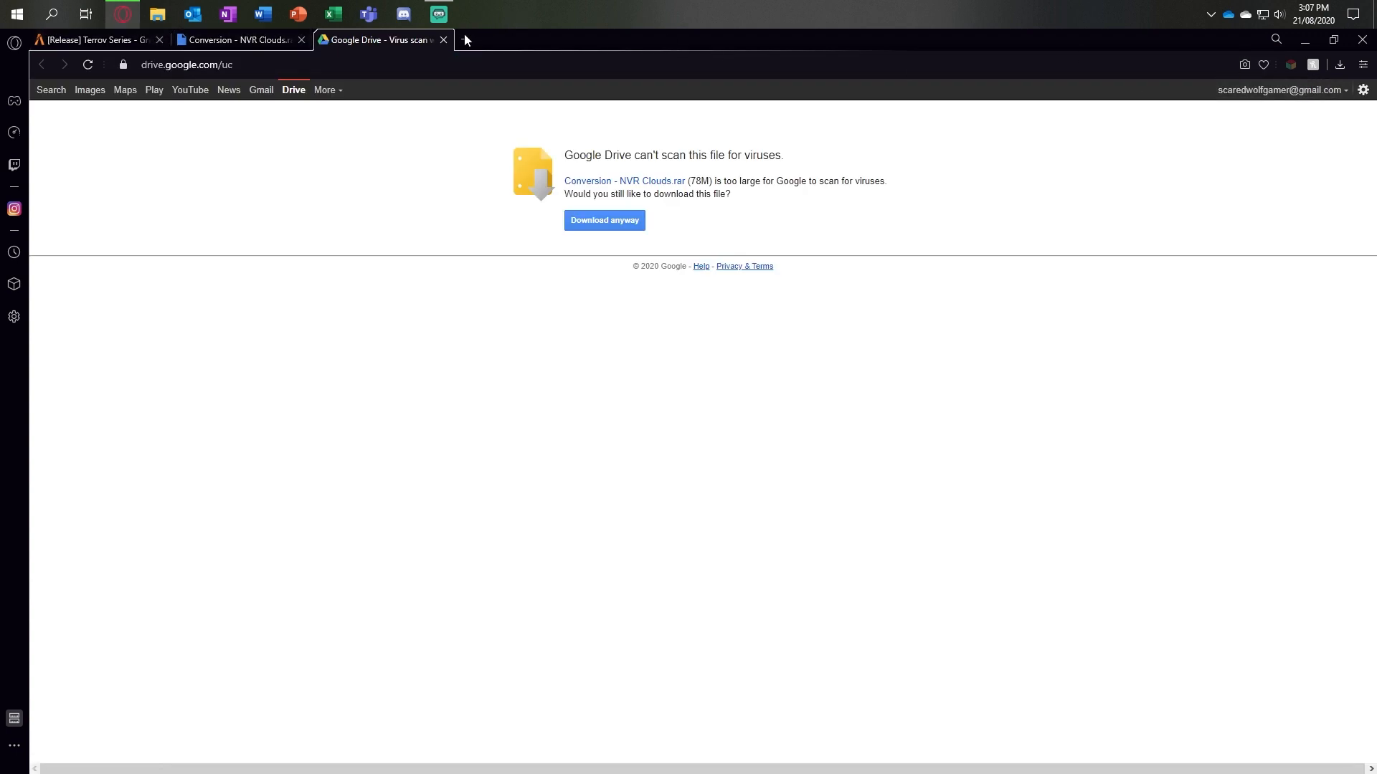
click(1340, 66)
click(1342, 70)
click(606, 222)
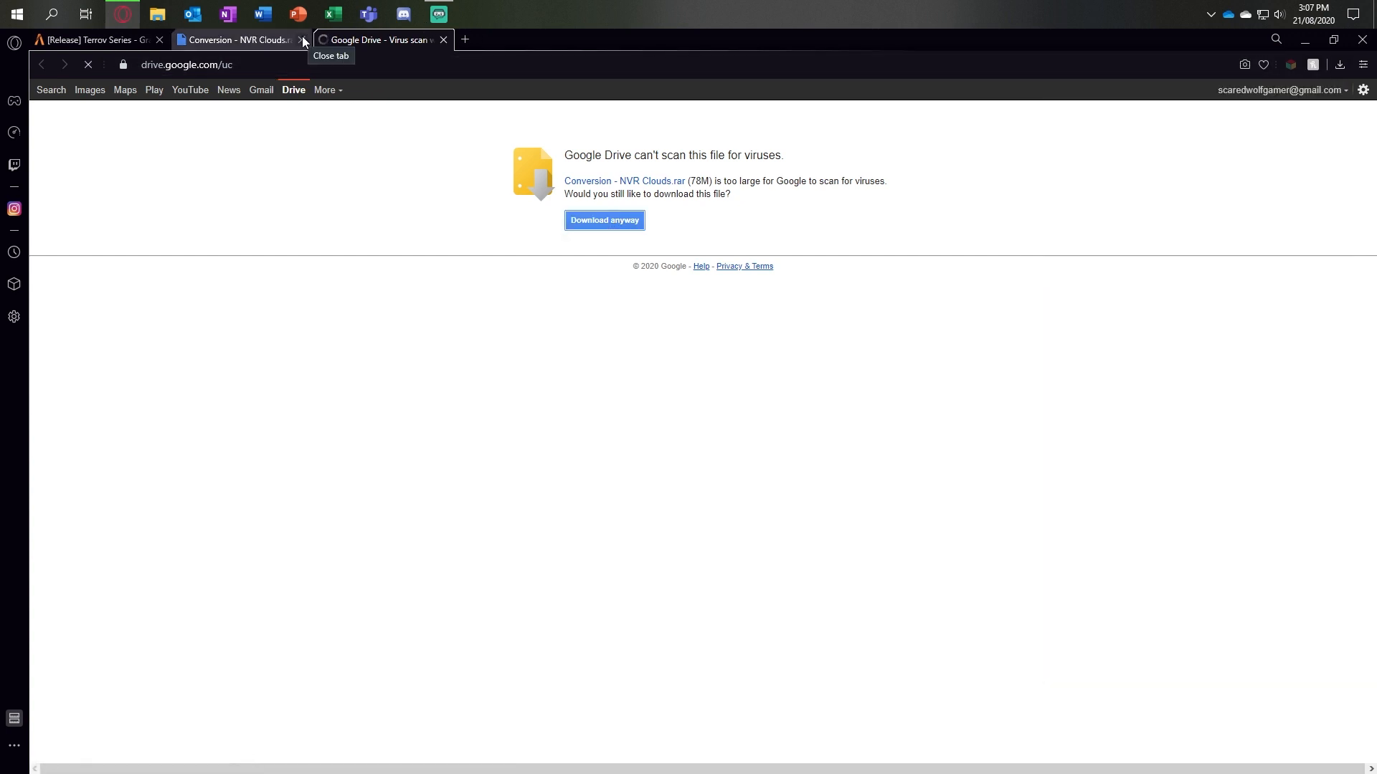
click(302, 40)
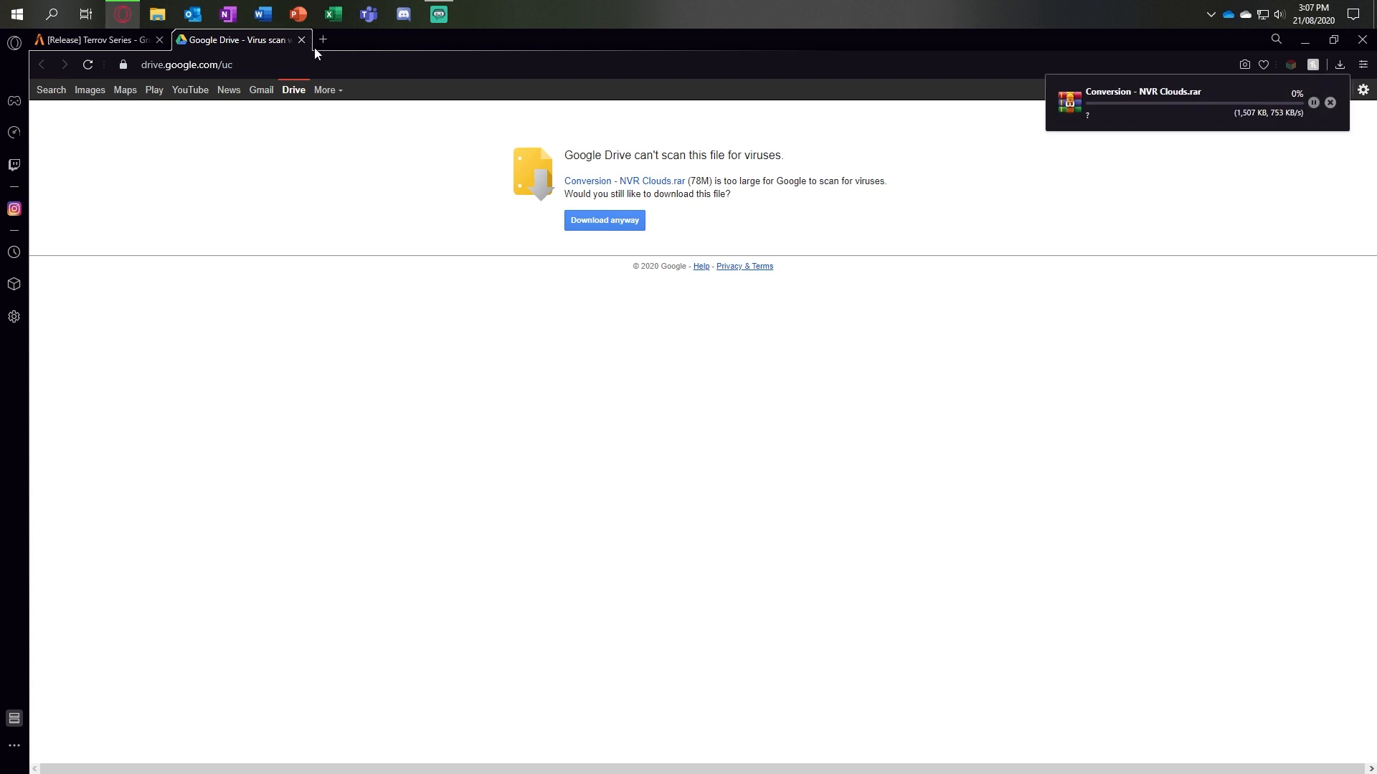
click(301, 40)
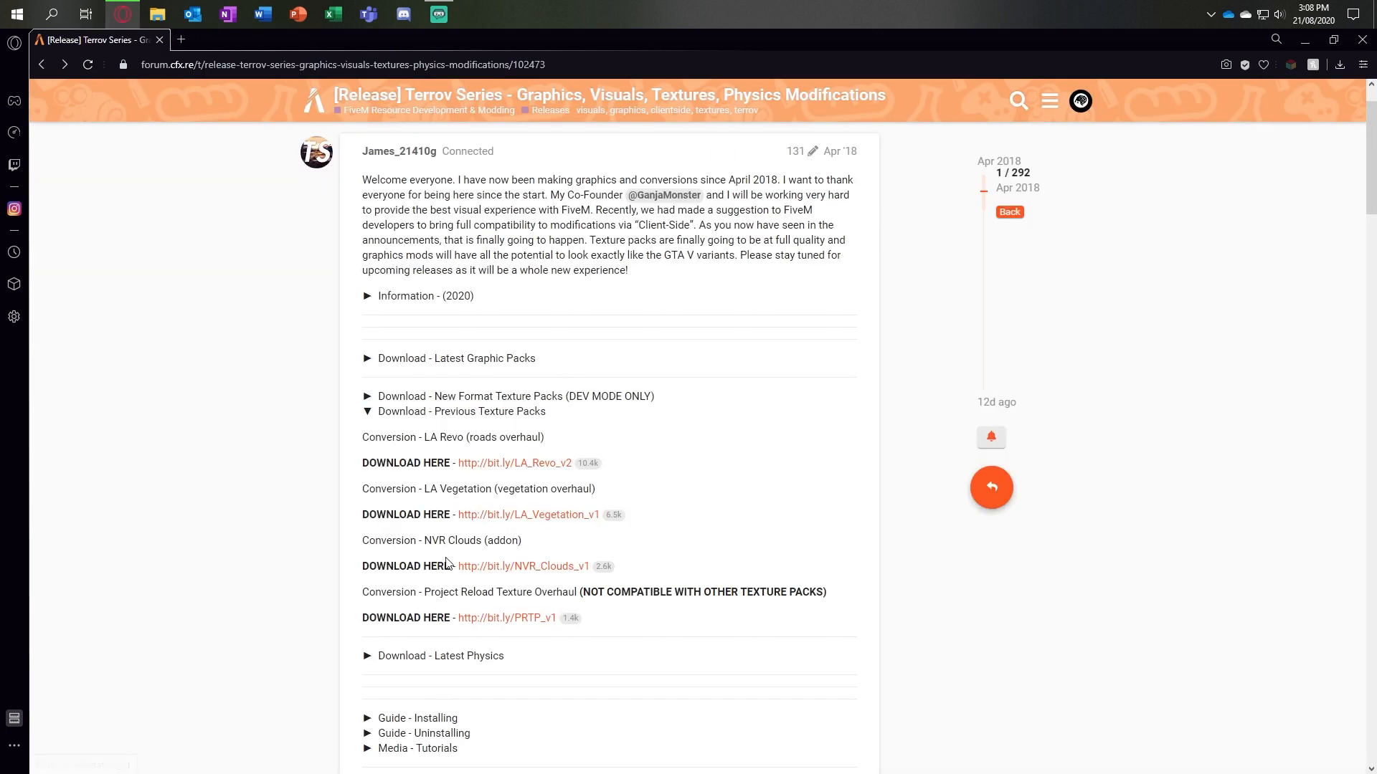
Step: Download the Indian Ocean V1.3 (Clear Water) conversion from the thread's latest graphic packs and return to the thread
click(368, 412)
click(368, 362)
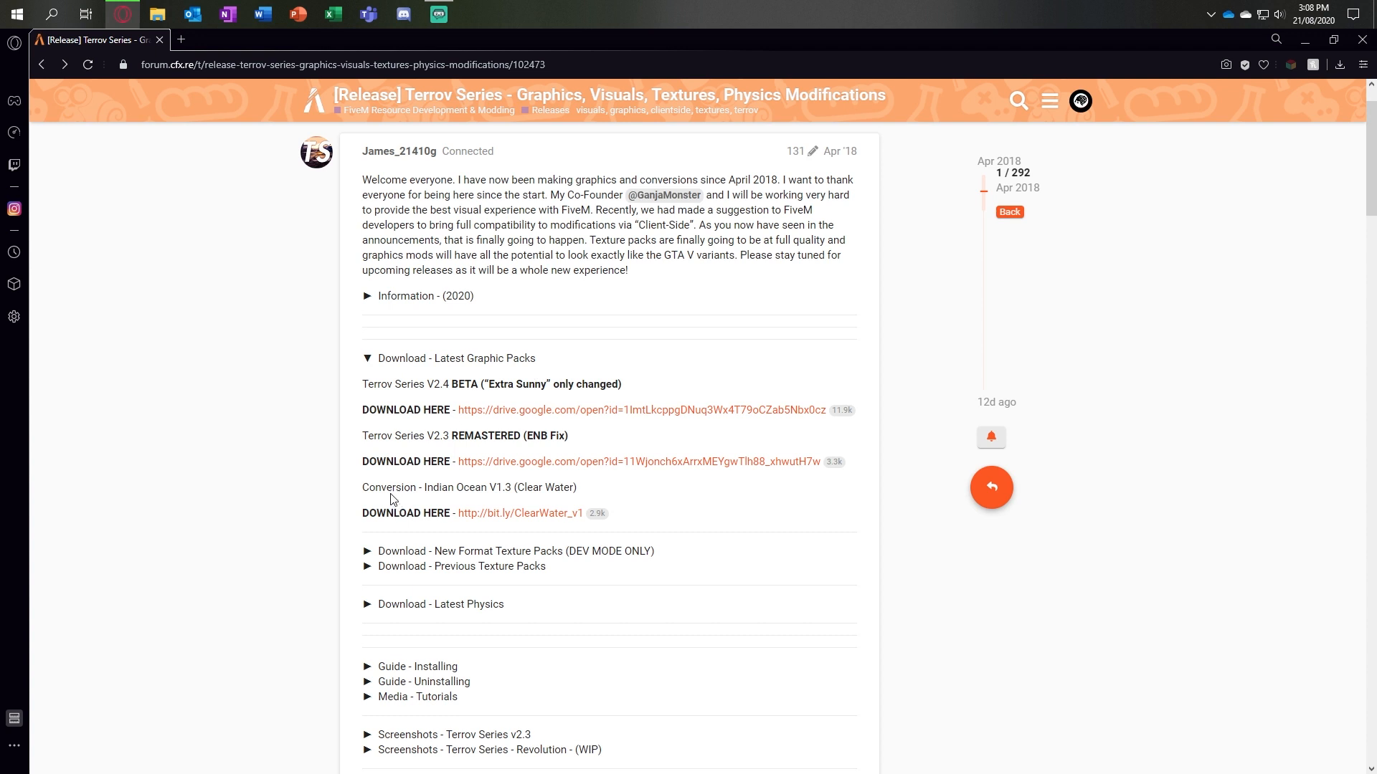
click(534, 519)
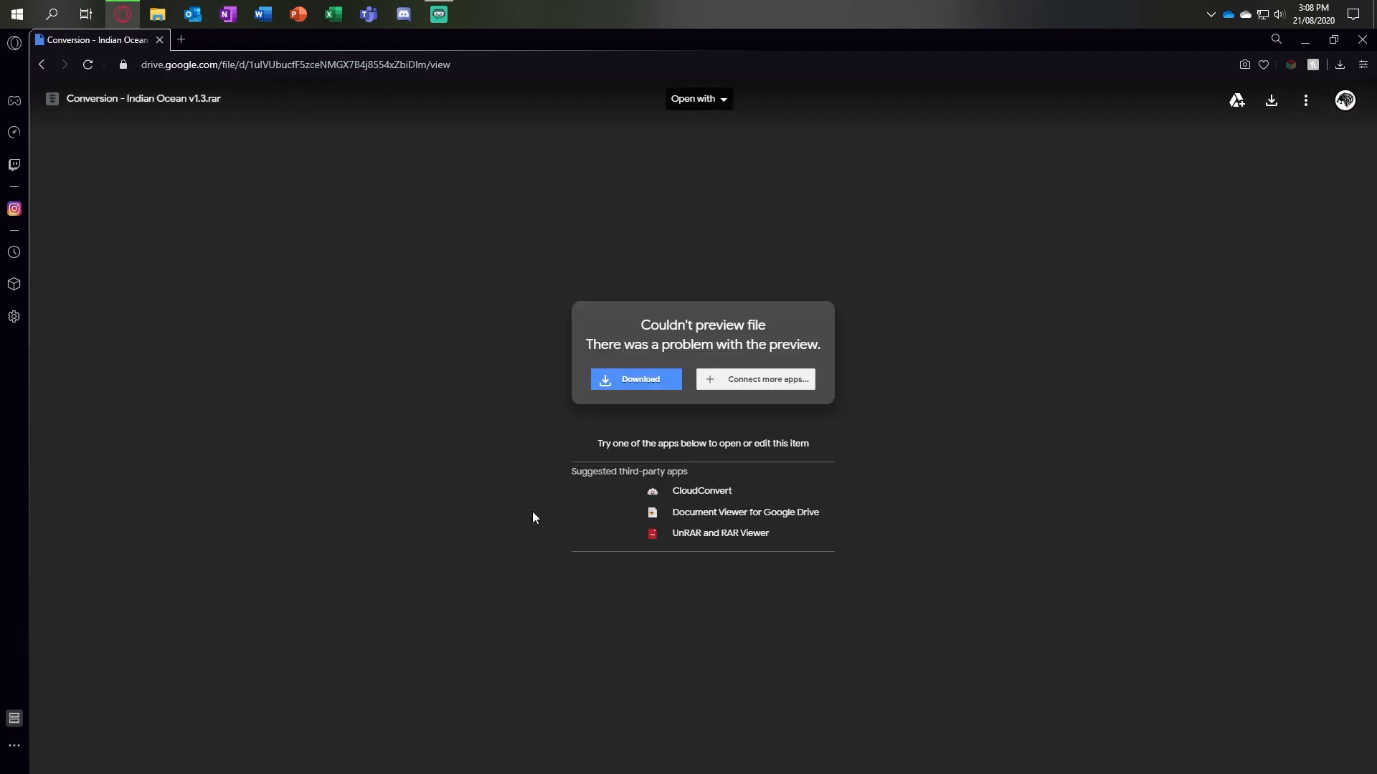
click(654, 390)
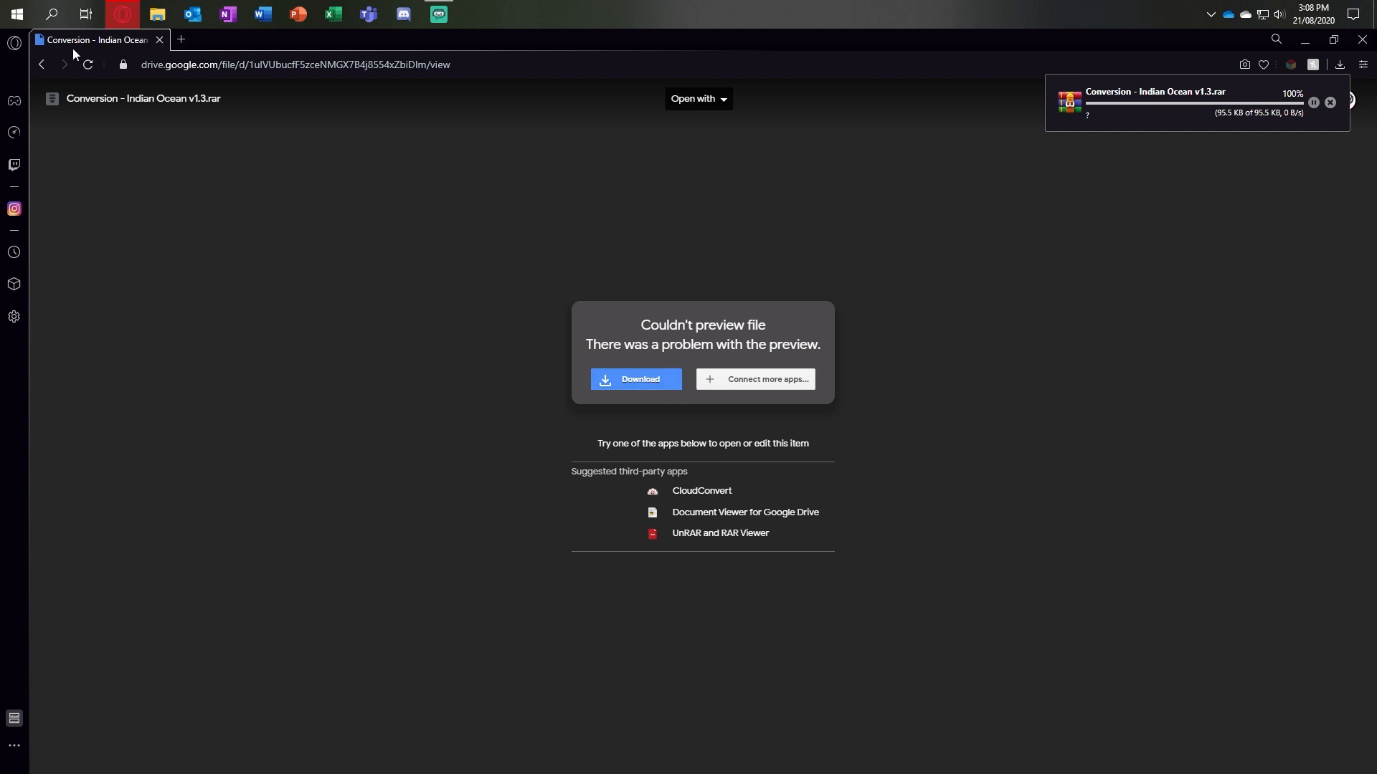
click(40, 66)
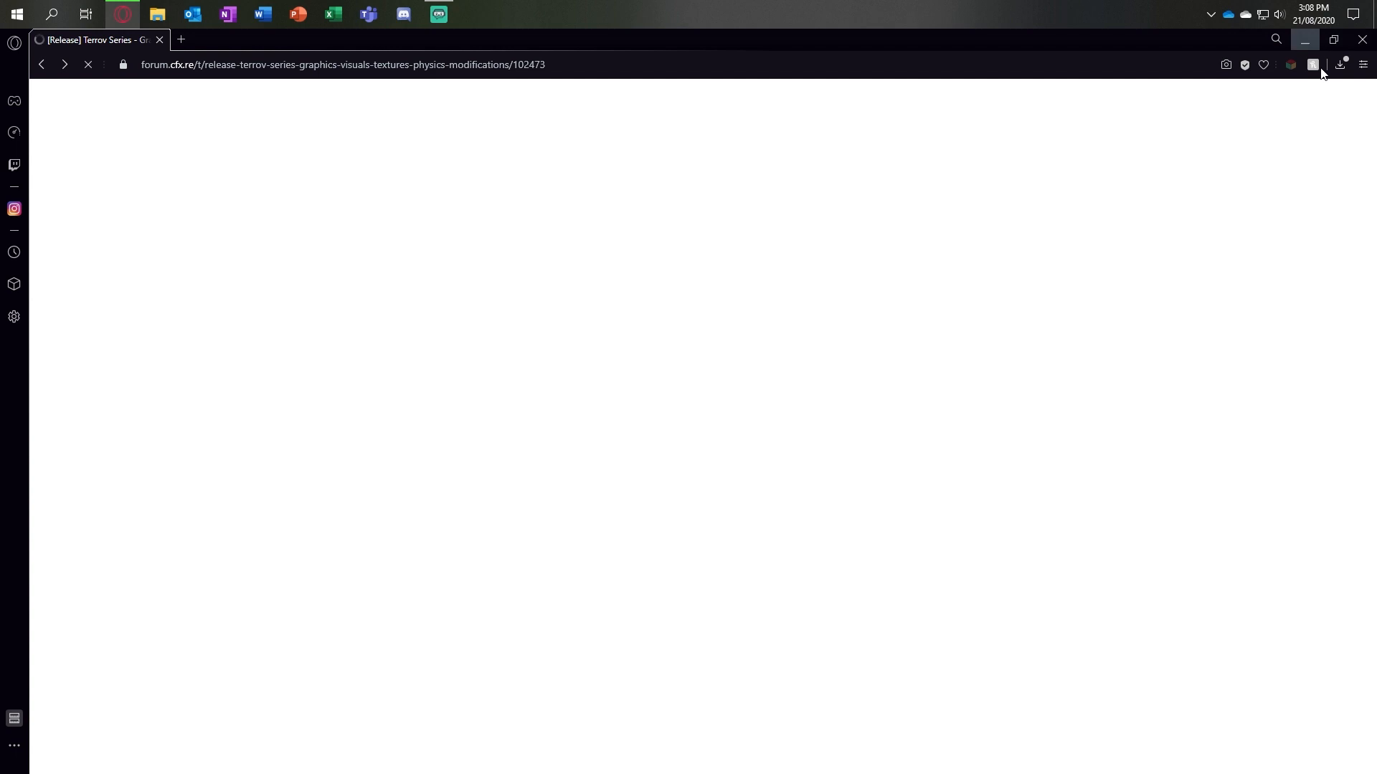
Step: Check the downloads list for the requested mod archives and close the browser
click(1340, 66)
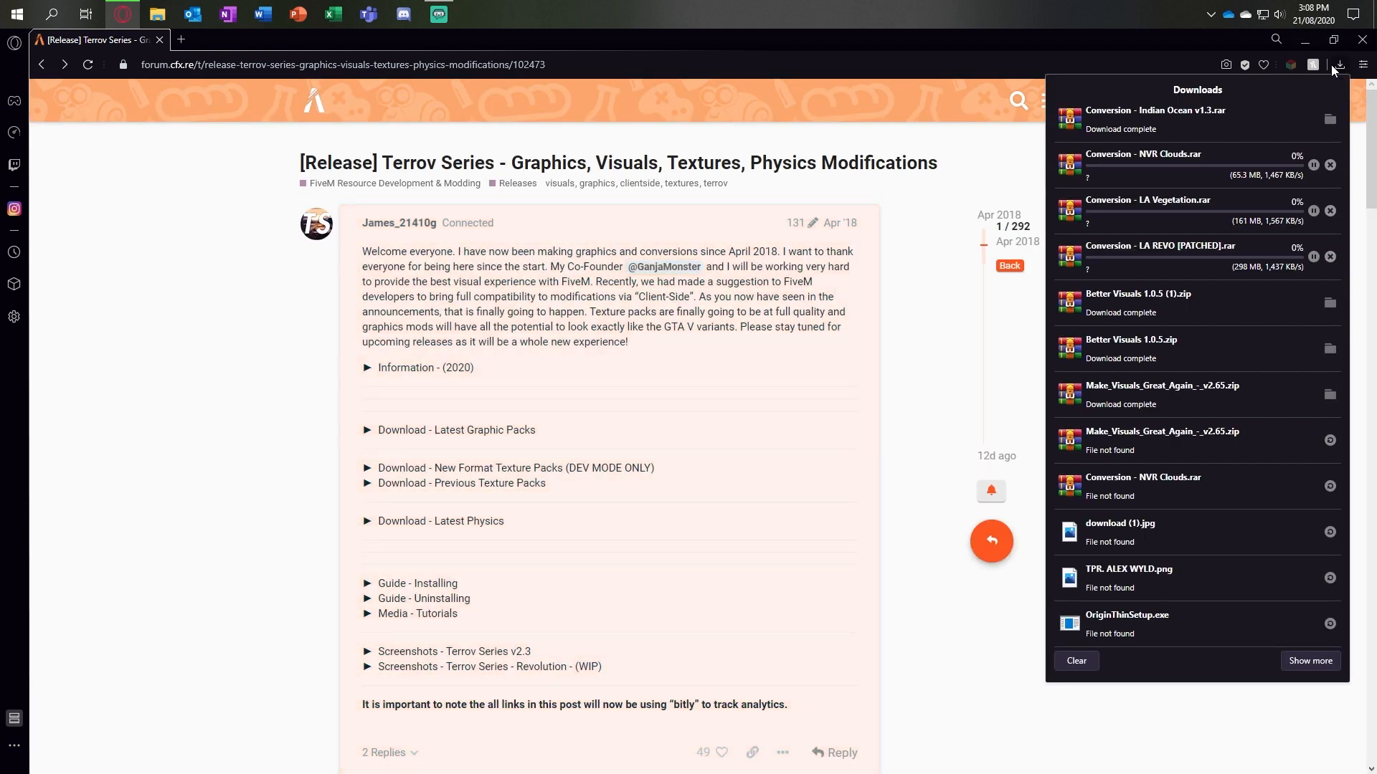
click(209, 334)
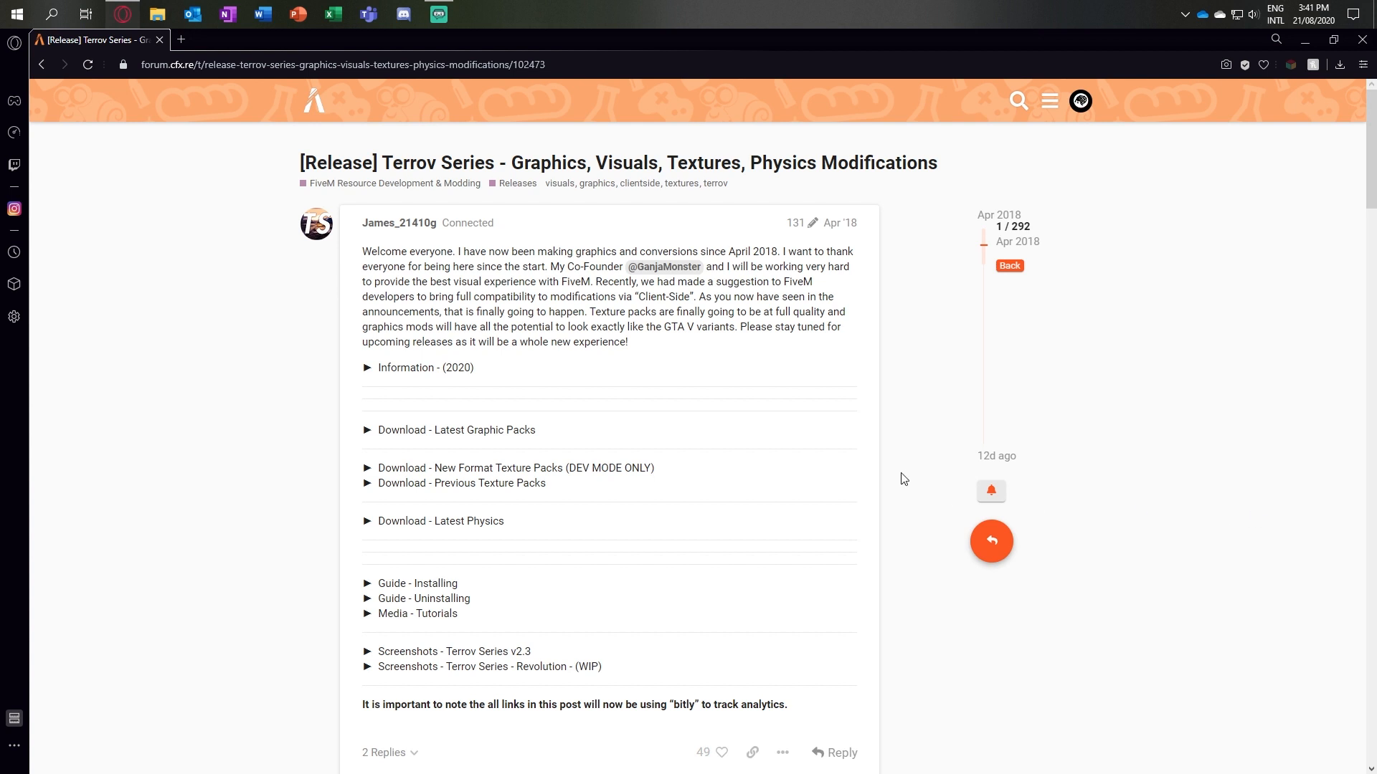
click(1340, 65)
click(1362, 44)
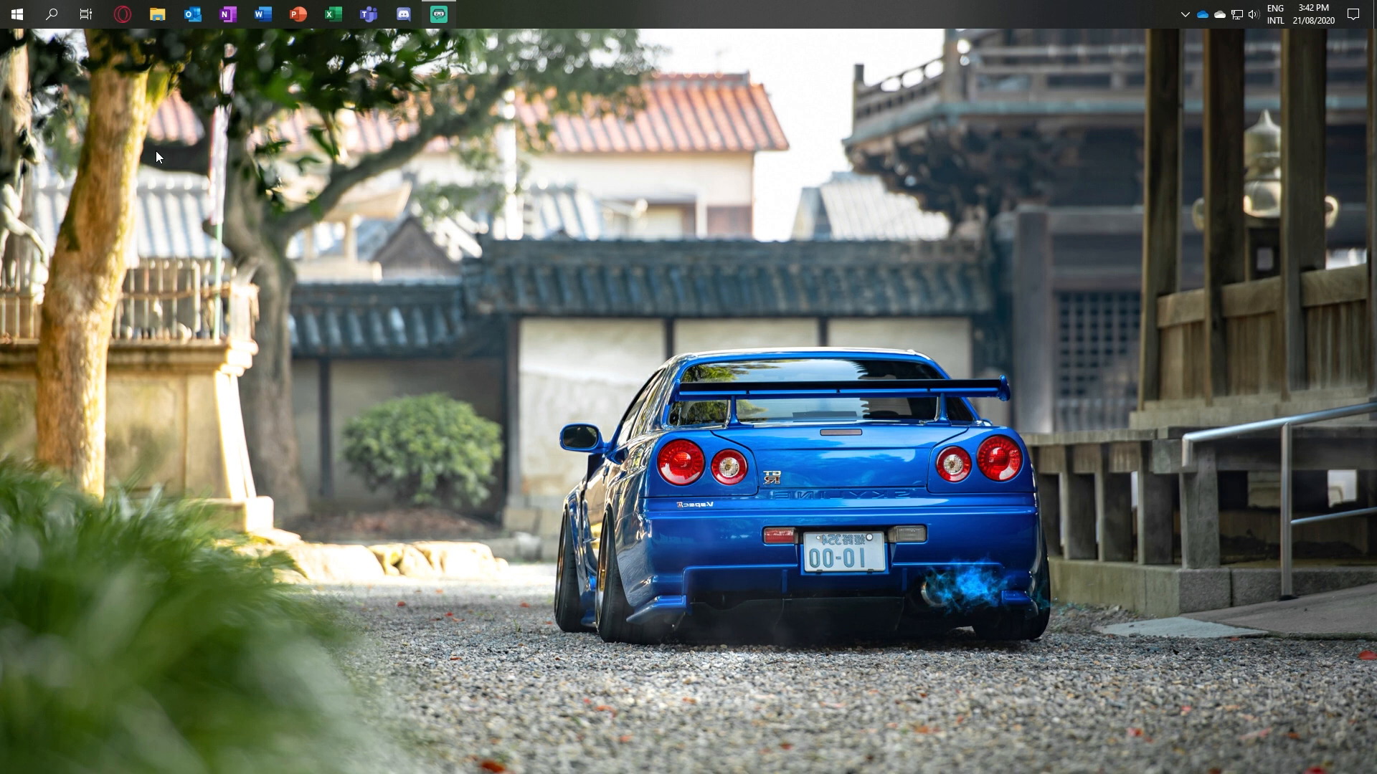
Step: Open the %localappdata% folder through the Windows Run prompt, look for the FiveM folder, and close the window
right_click(17, 23)
click(88, 360)
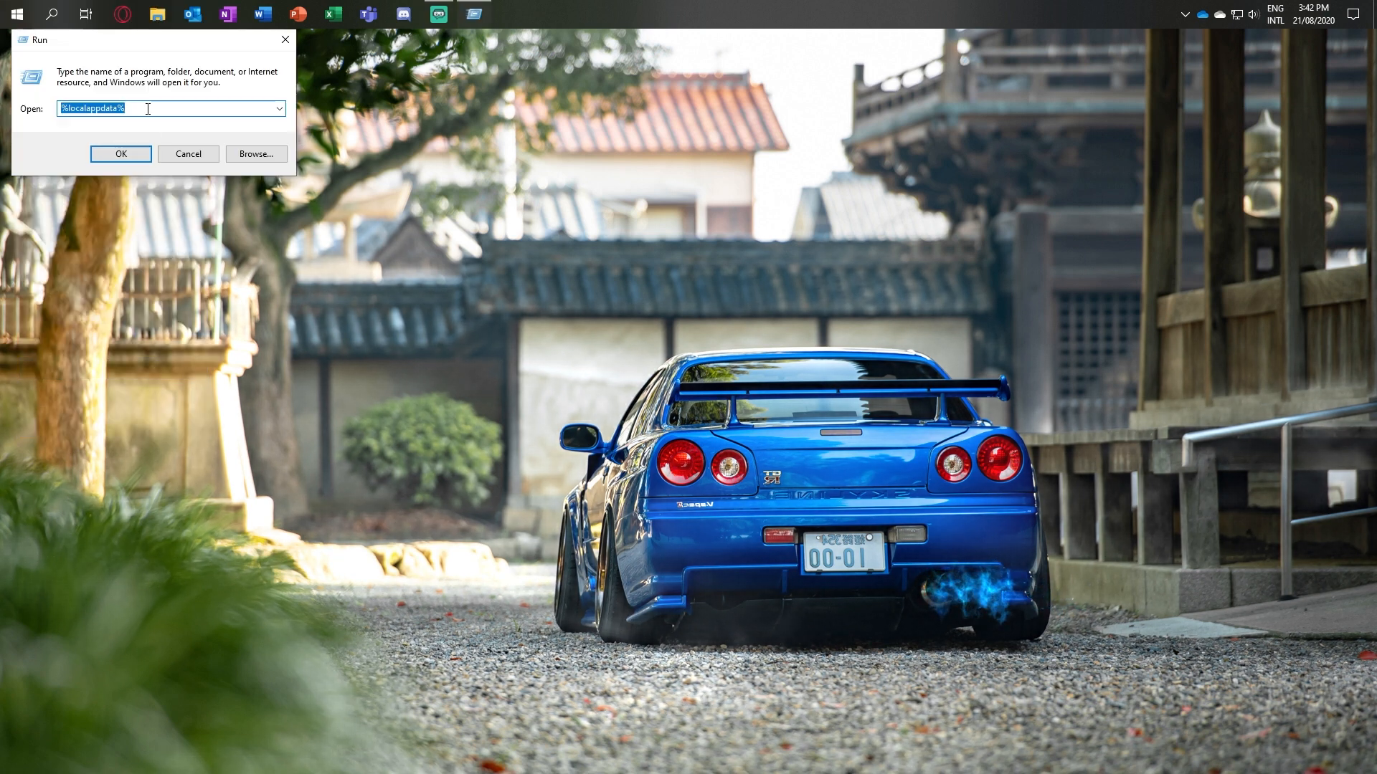
key(Return)
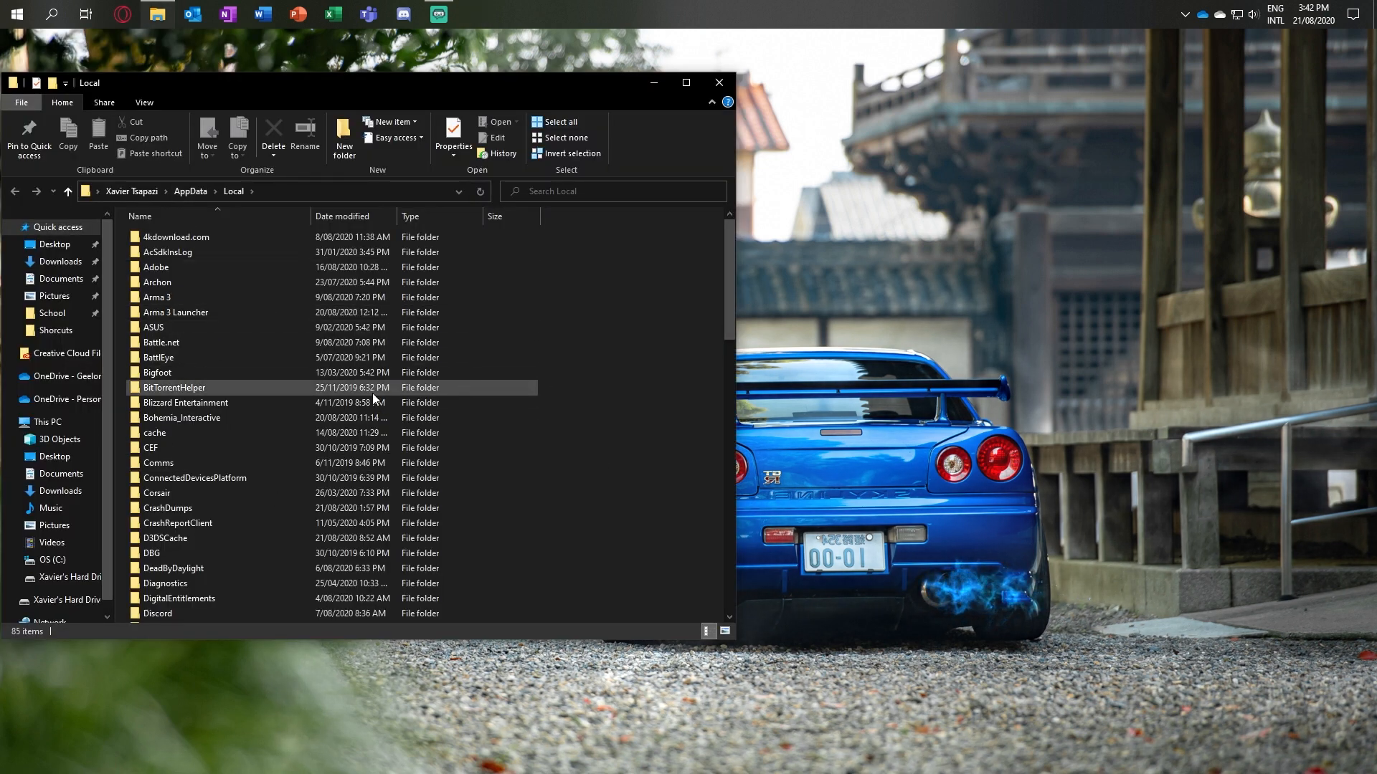
scroll(371, 394, down, 8)
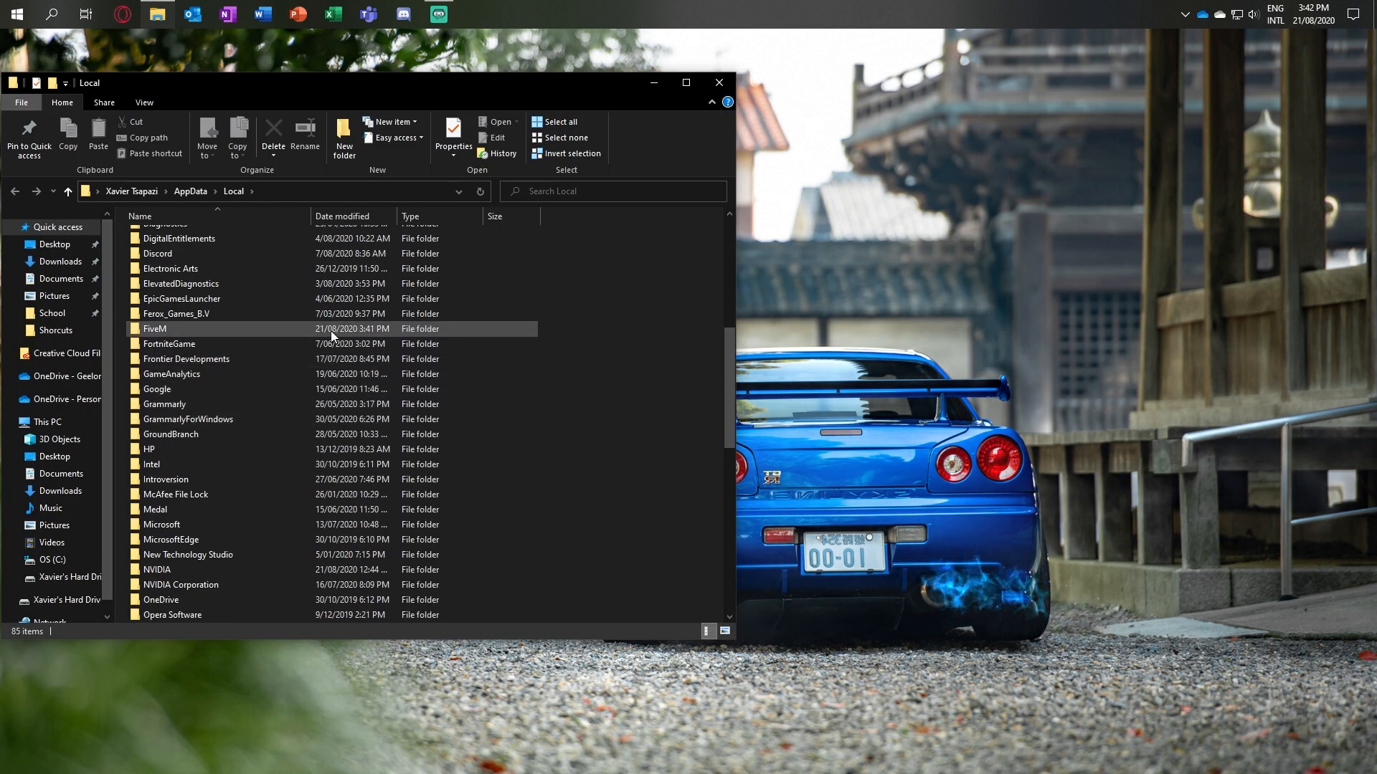
click(718, 82)
Step: Search Windows for FiveM, open its shortcut's location, and from that shortcut open the FiveM application folder
click(52, 14)
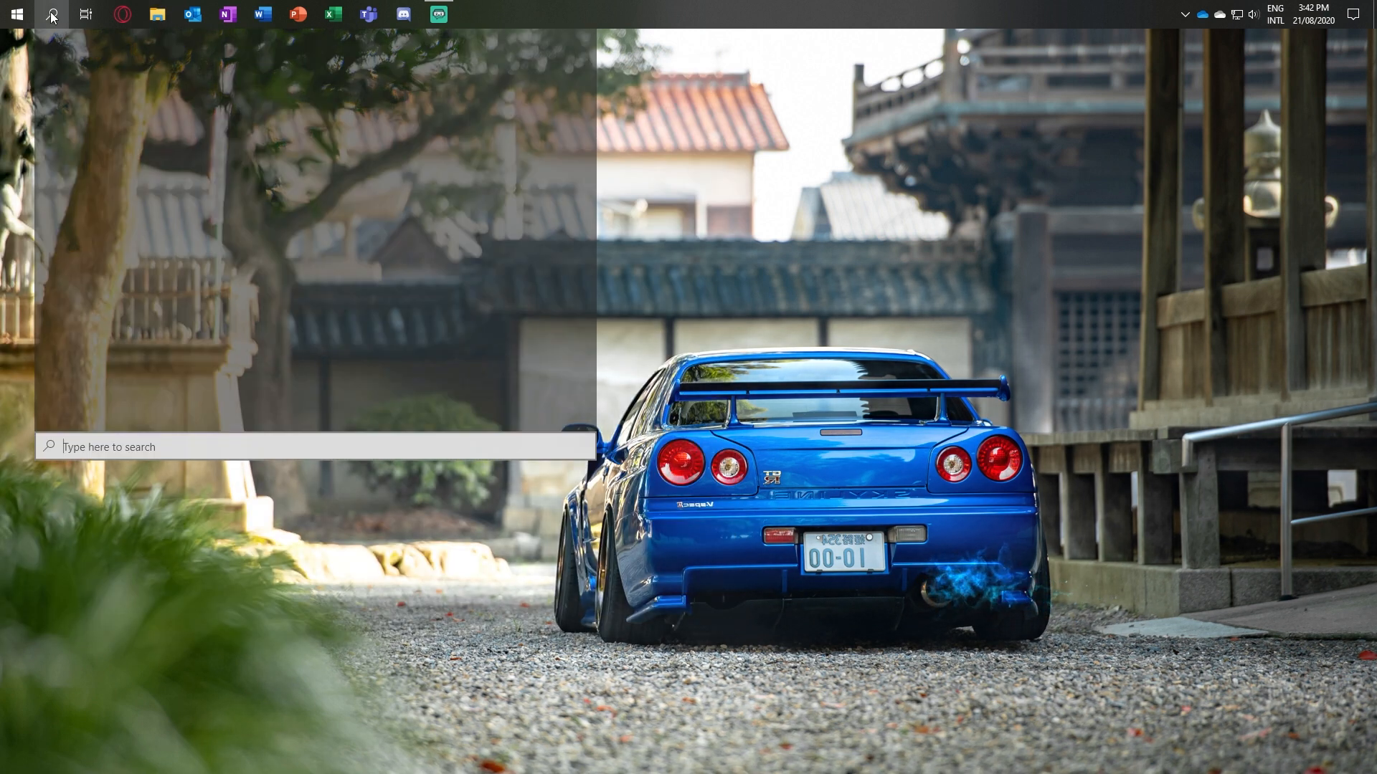
text(Fivem)
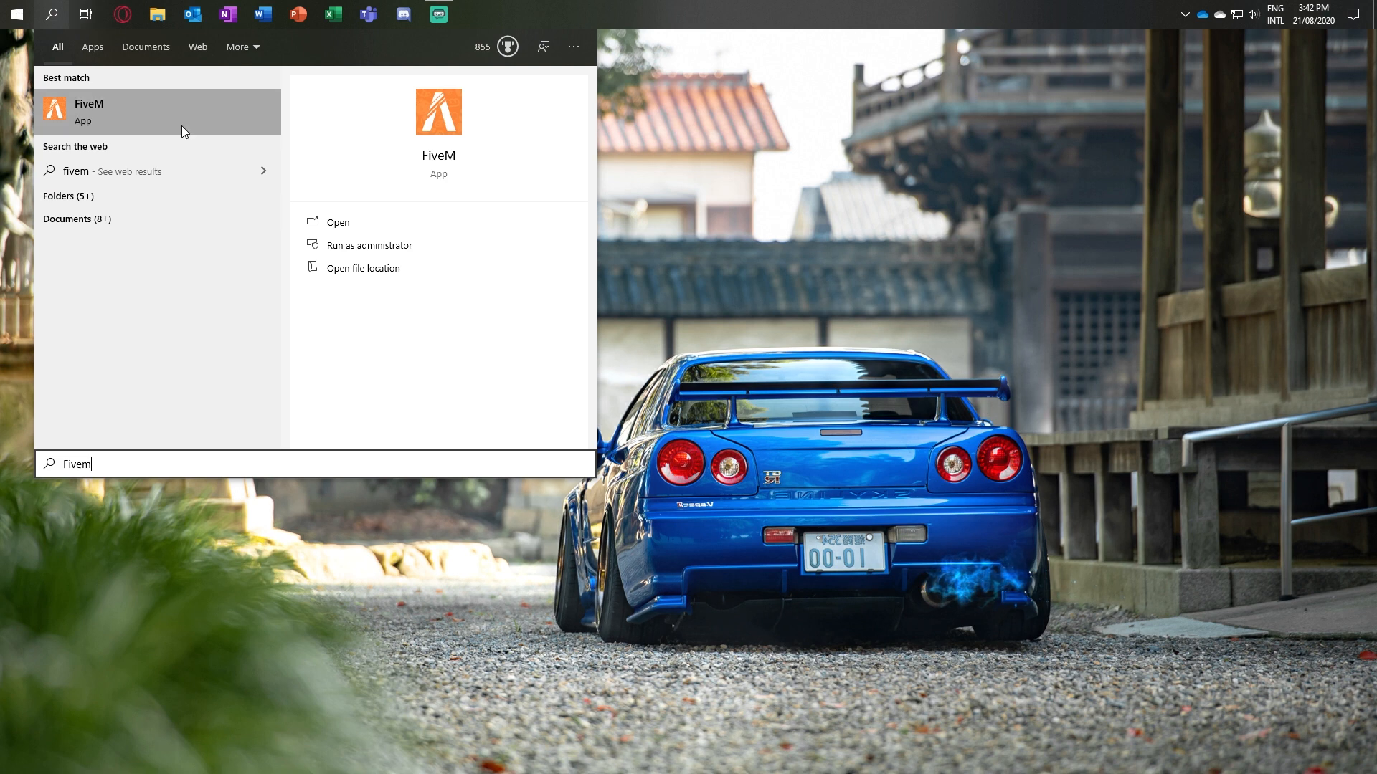
right_click(182, 127)
click(246, 168)
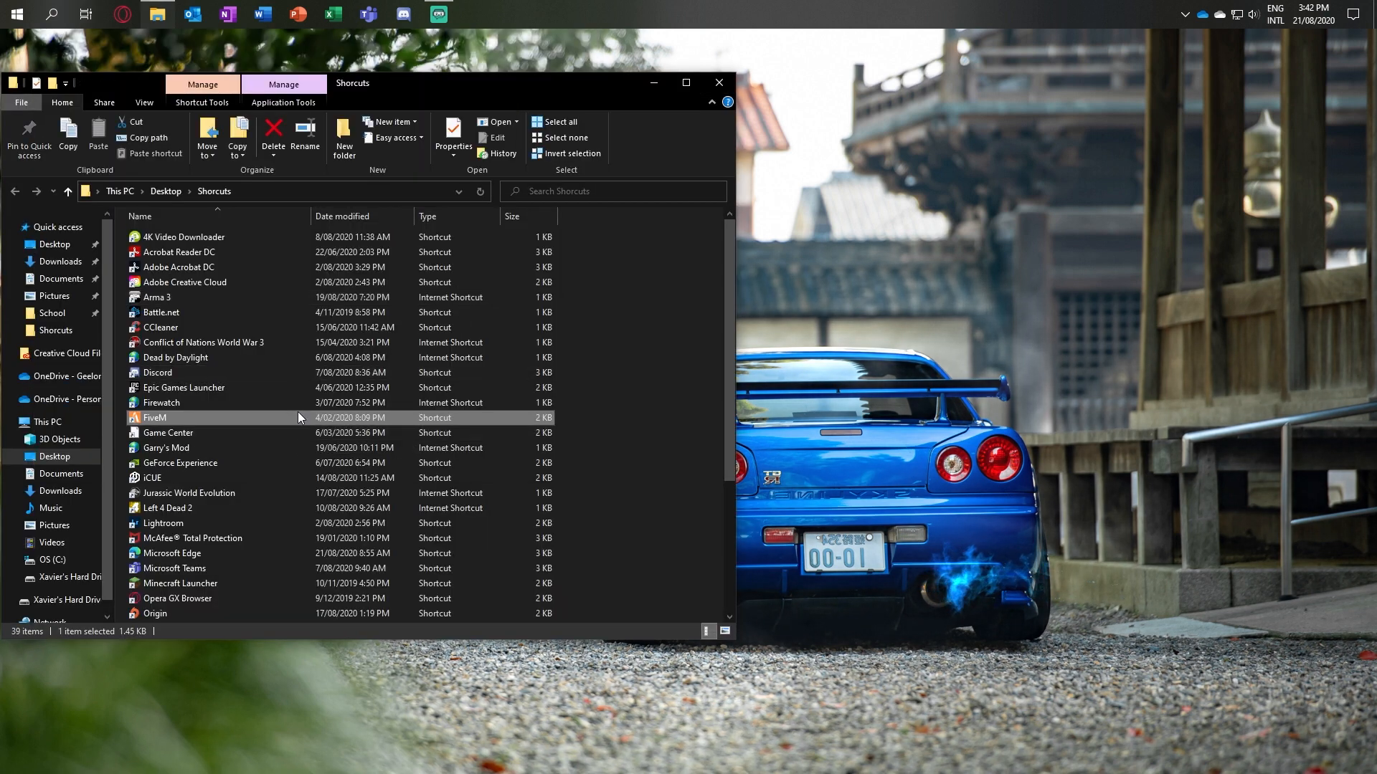
double_click(298, 413)
right_click(300, 414)
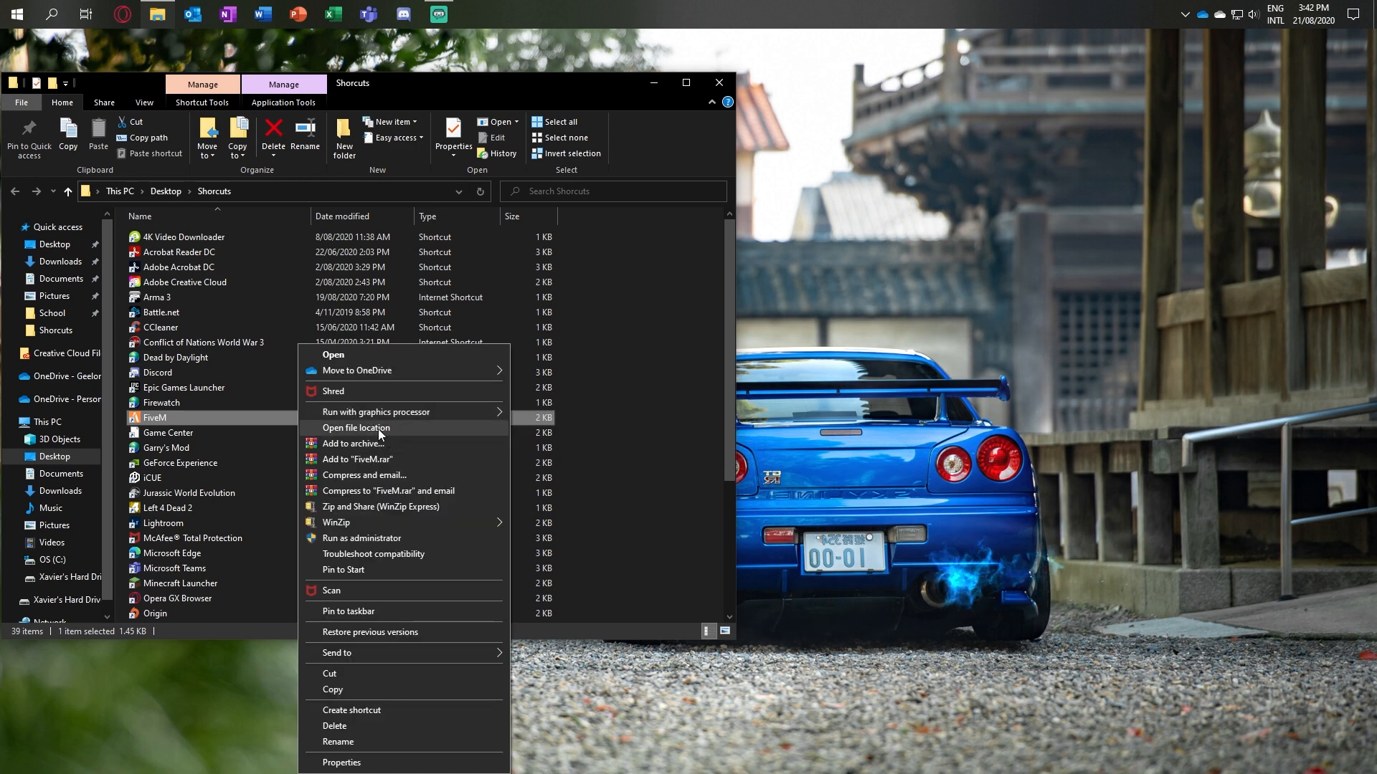
click(378, 429)
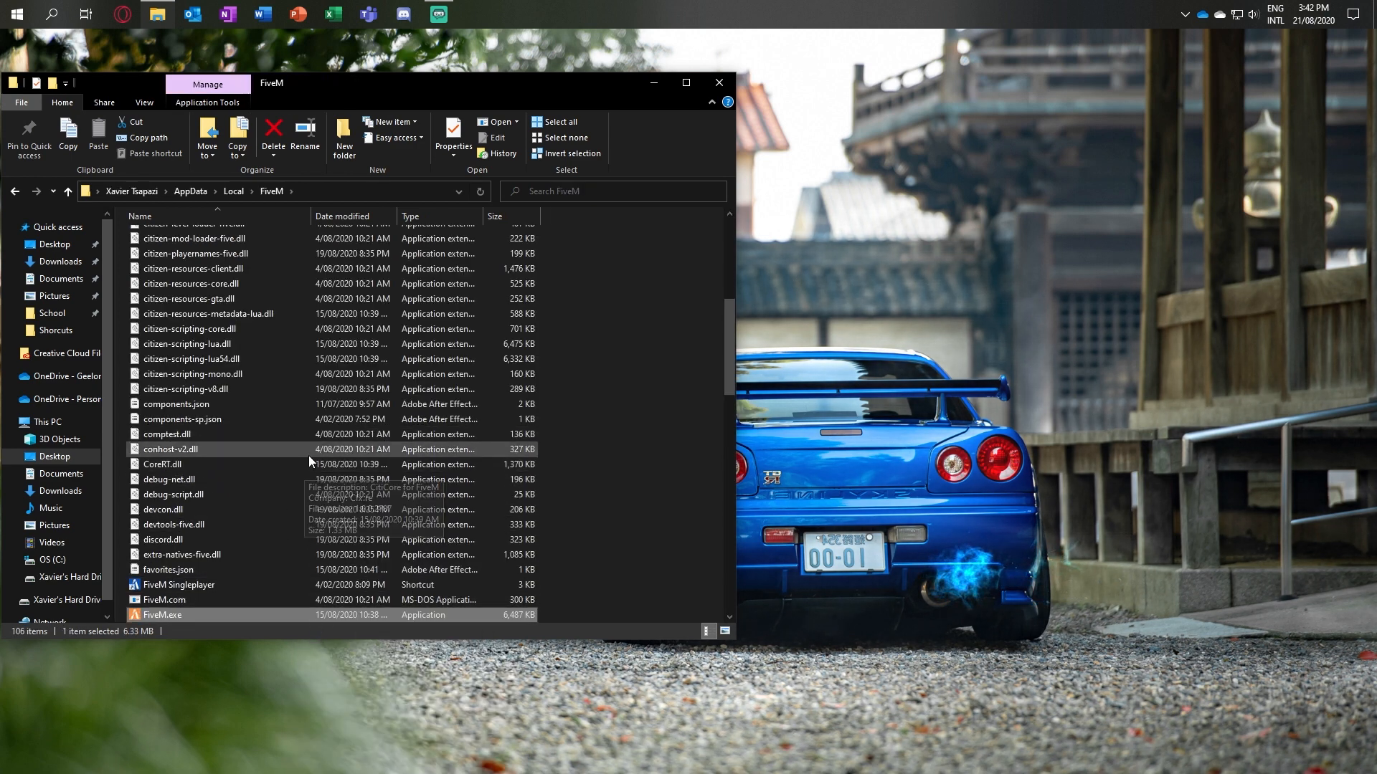
Step: Examine the FiveM application folder's contents, including its subfolders, the FiveM Singleplayer shortcut and FiveM.exe
scroll(304, 454, up, 7)
scroll(340, 459, up, 1)
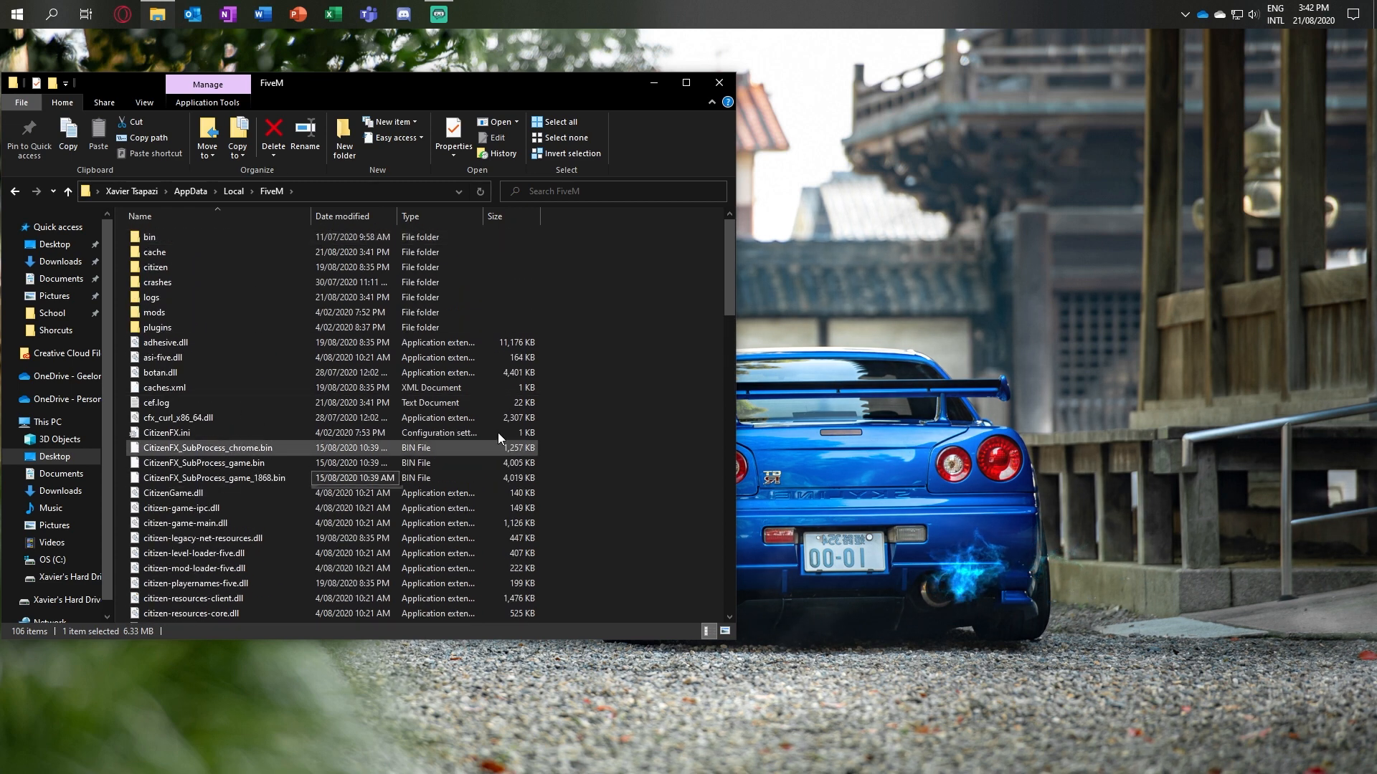
scroll(324, 376, down, 20)
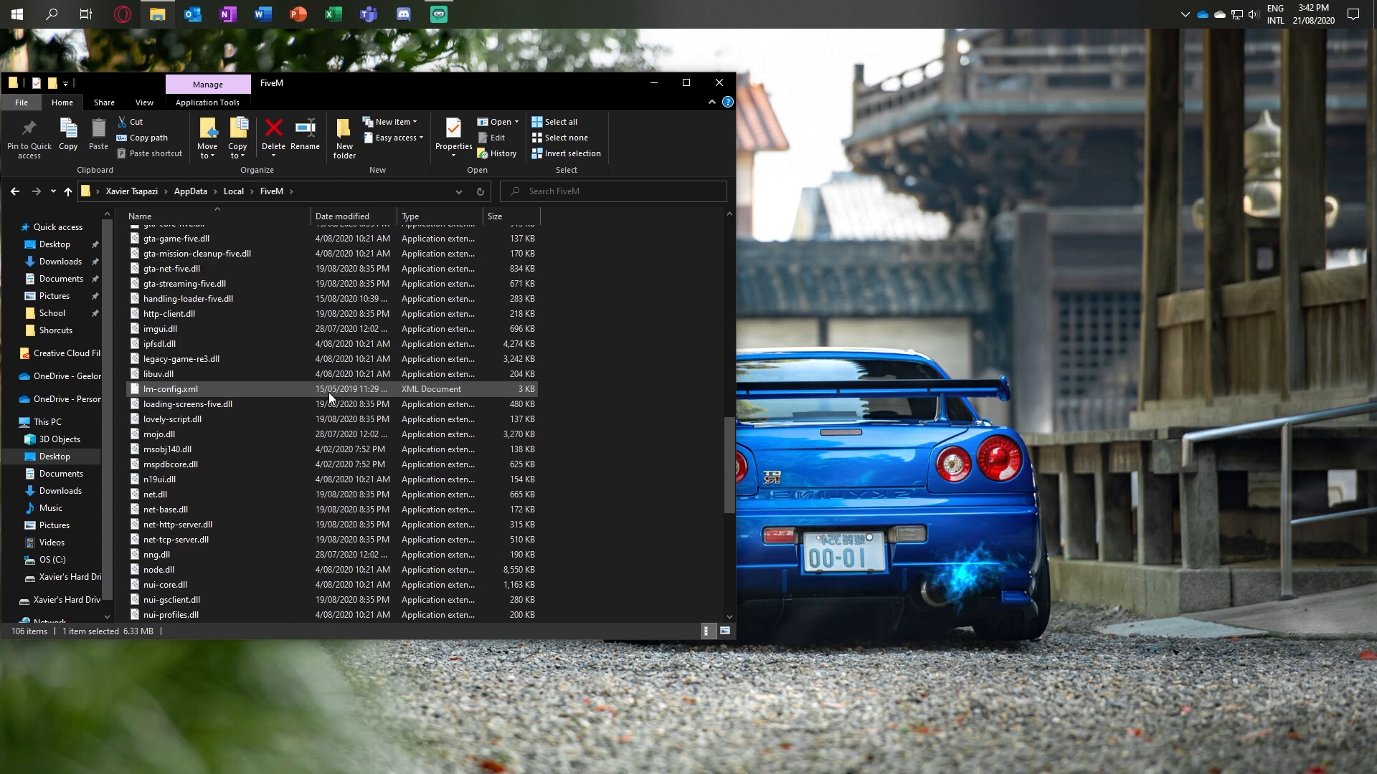
scroll(329, 393, up, 17)
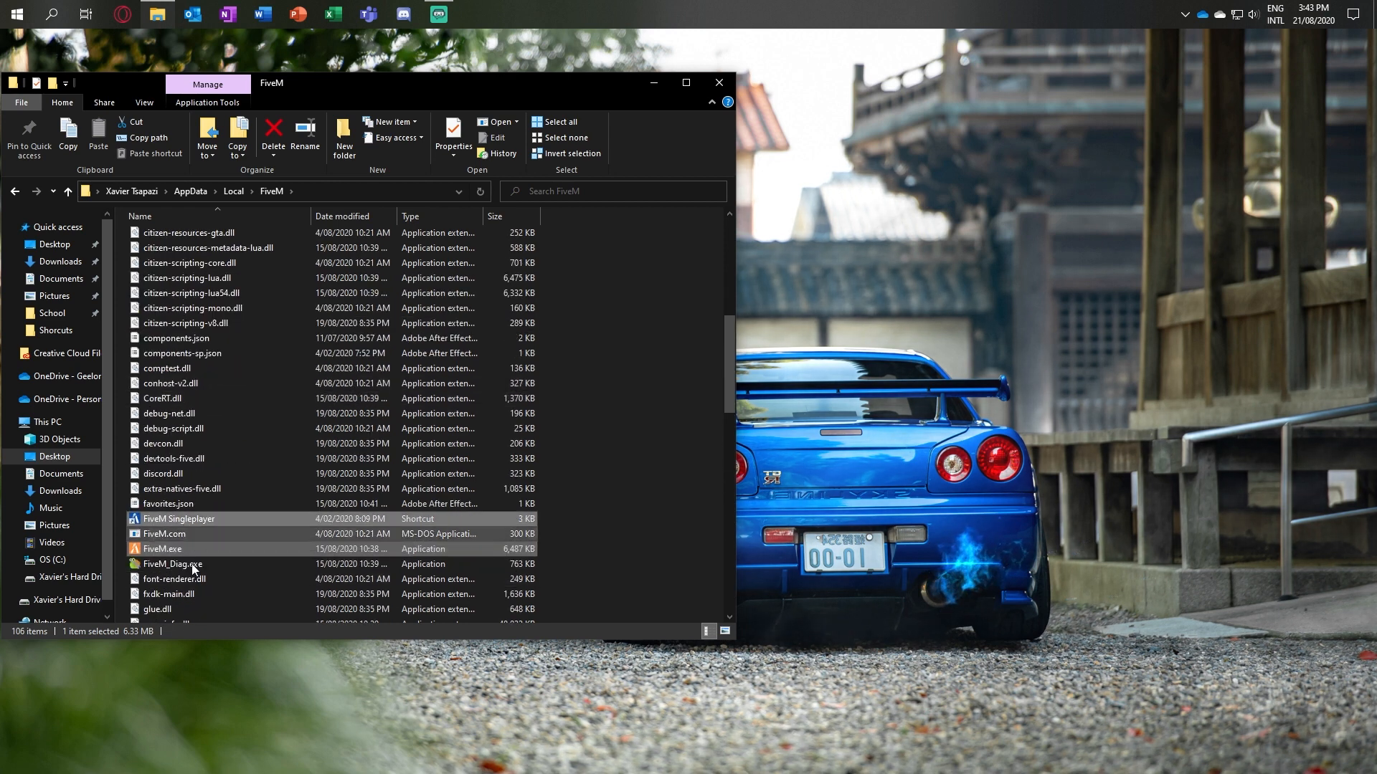
ctrl+click(165, 521)
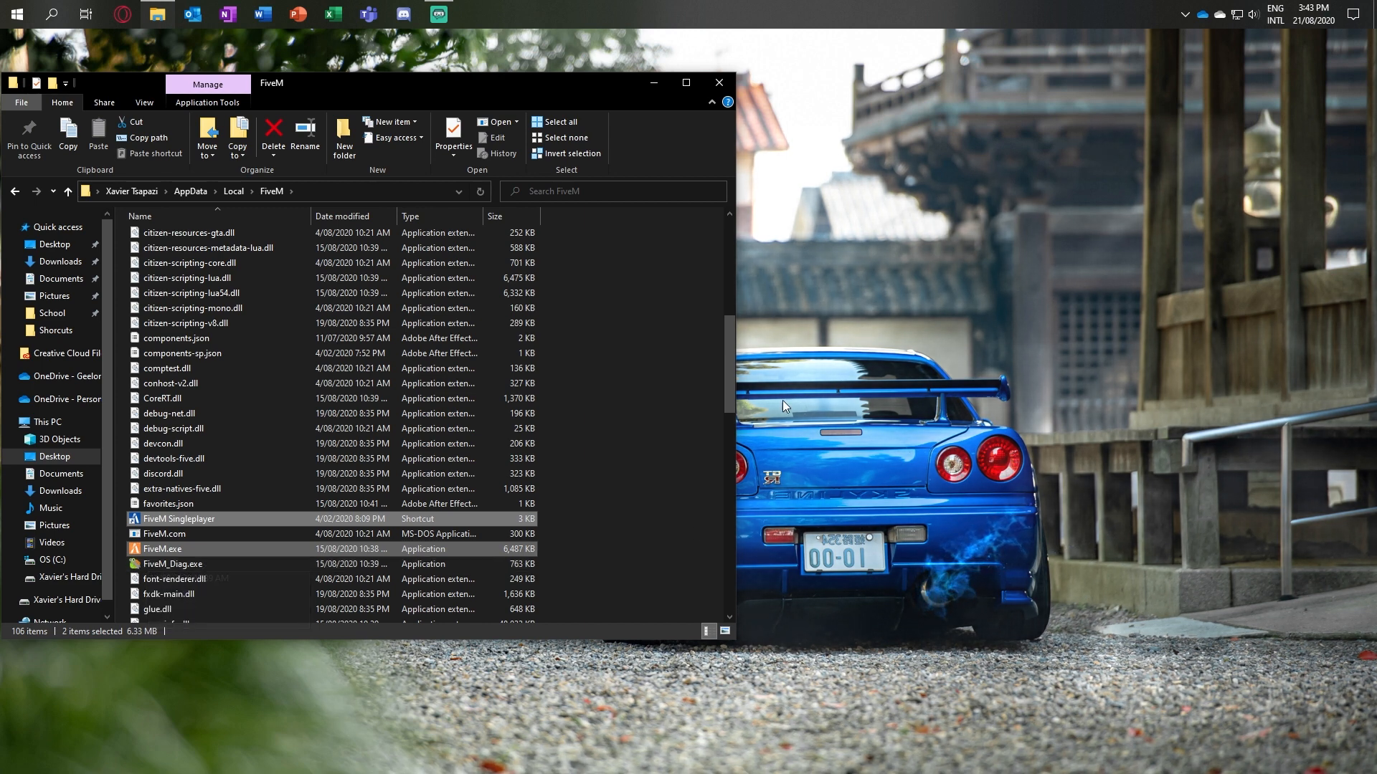
click(631, 397)
scroll(448, 426, up, 8)
scroll(430, 431, down, 8)
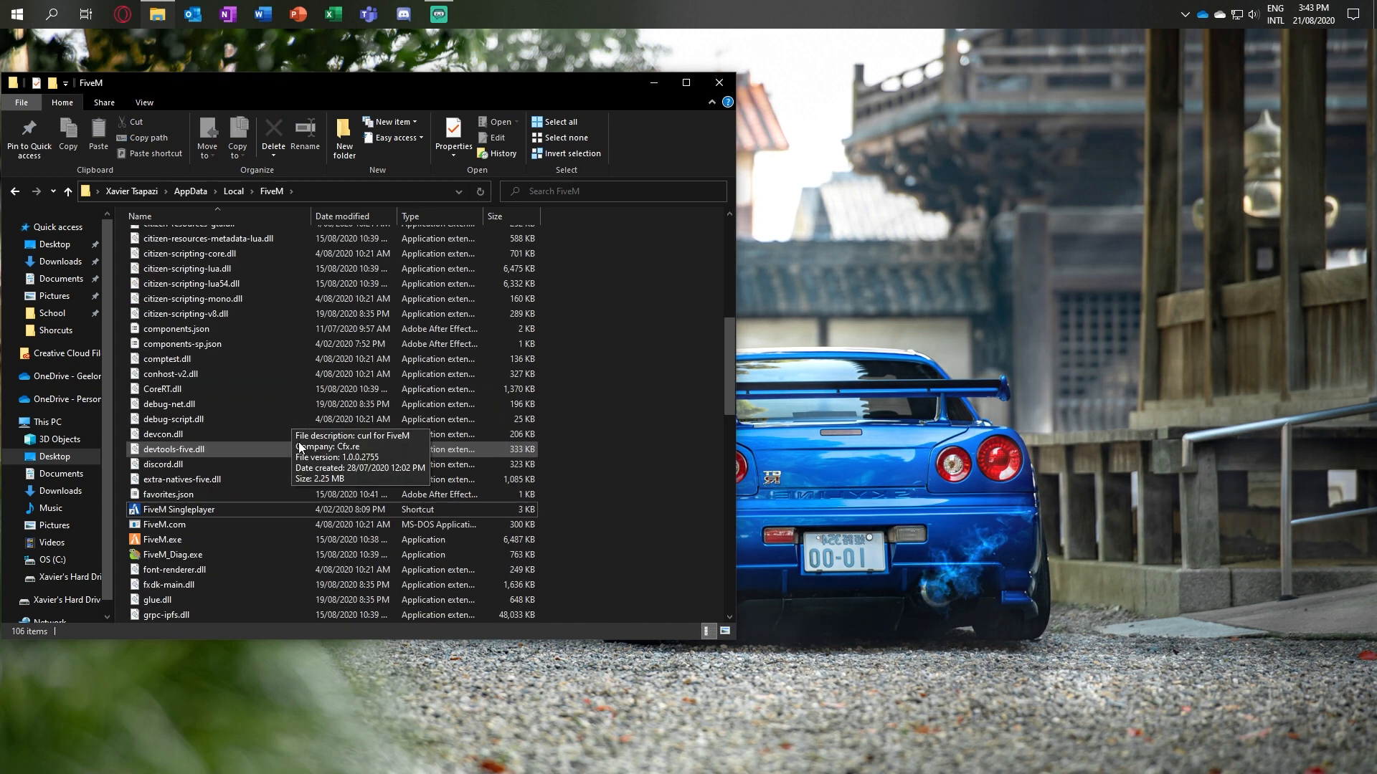
scroll(536, 381, up, 8)
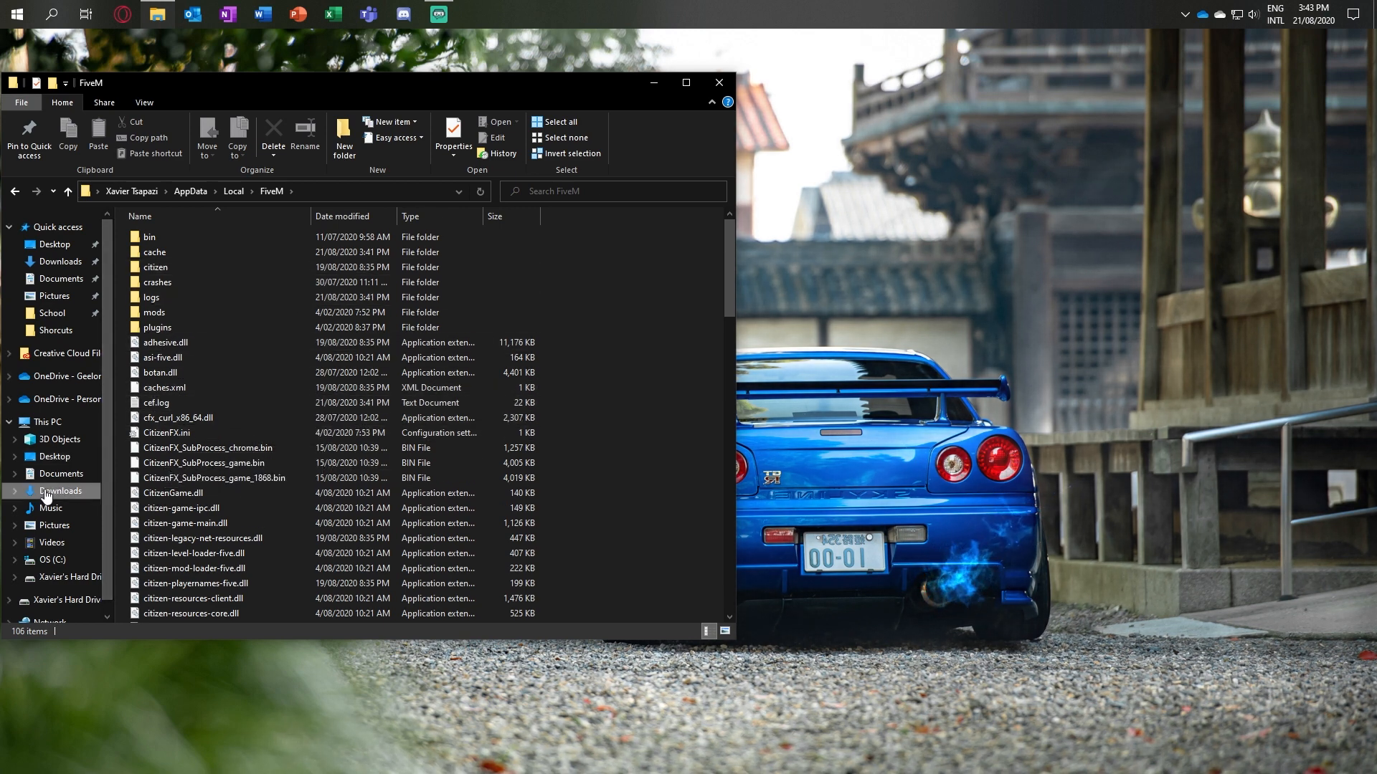
Step: Open Make_Visuals_Great_Again_-_v2.65.zip from Downloads in WinRAR, dismiss the licence reminder, and enter the archive's Make Visuals Great Again folder
click(46, 492)
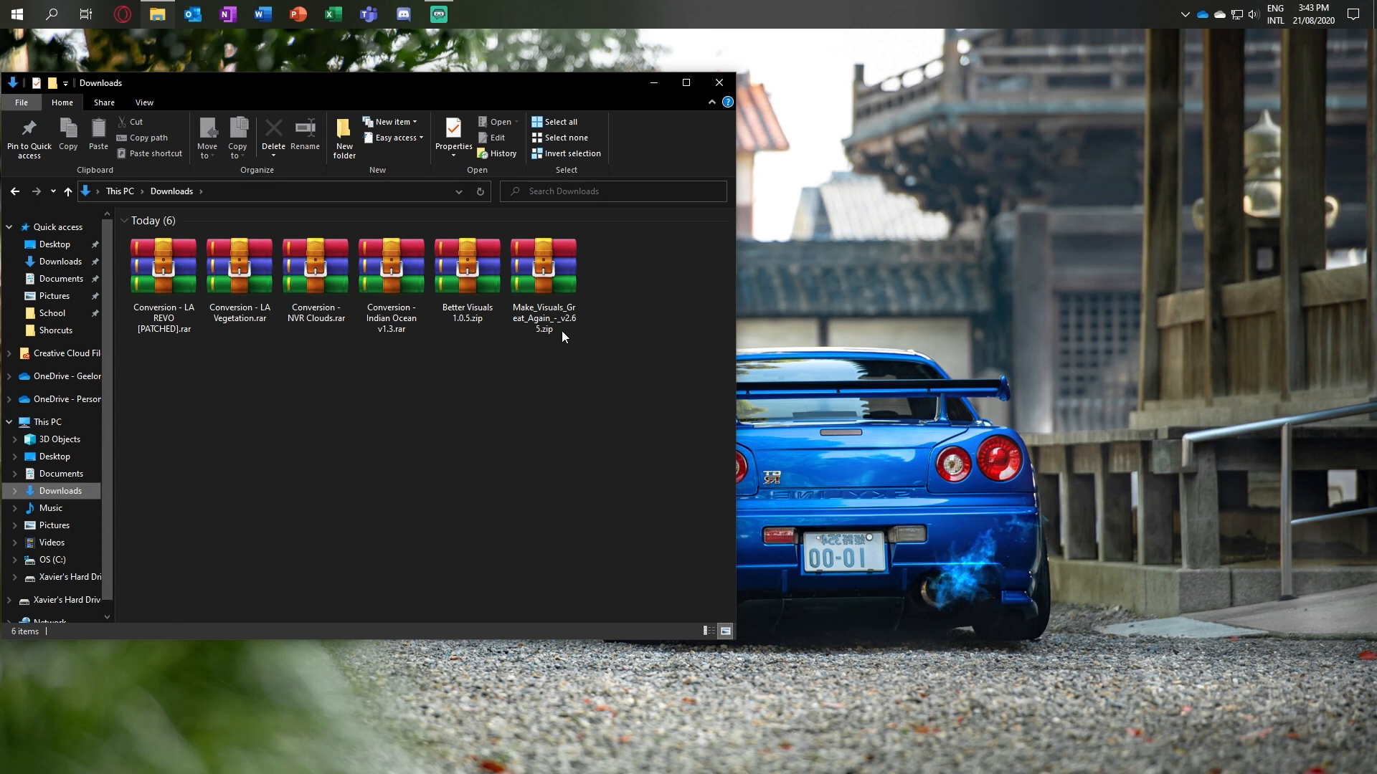
click(567, 285)
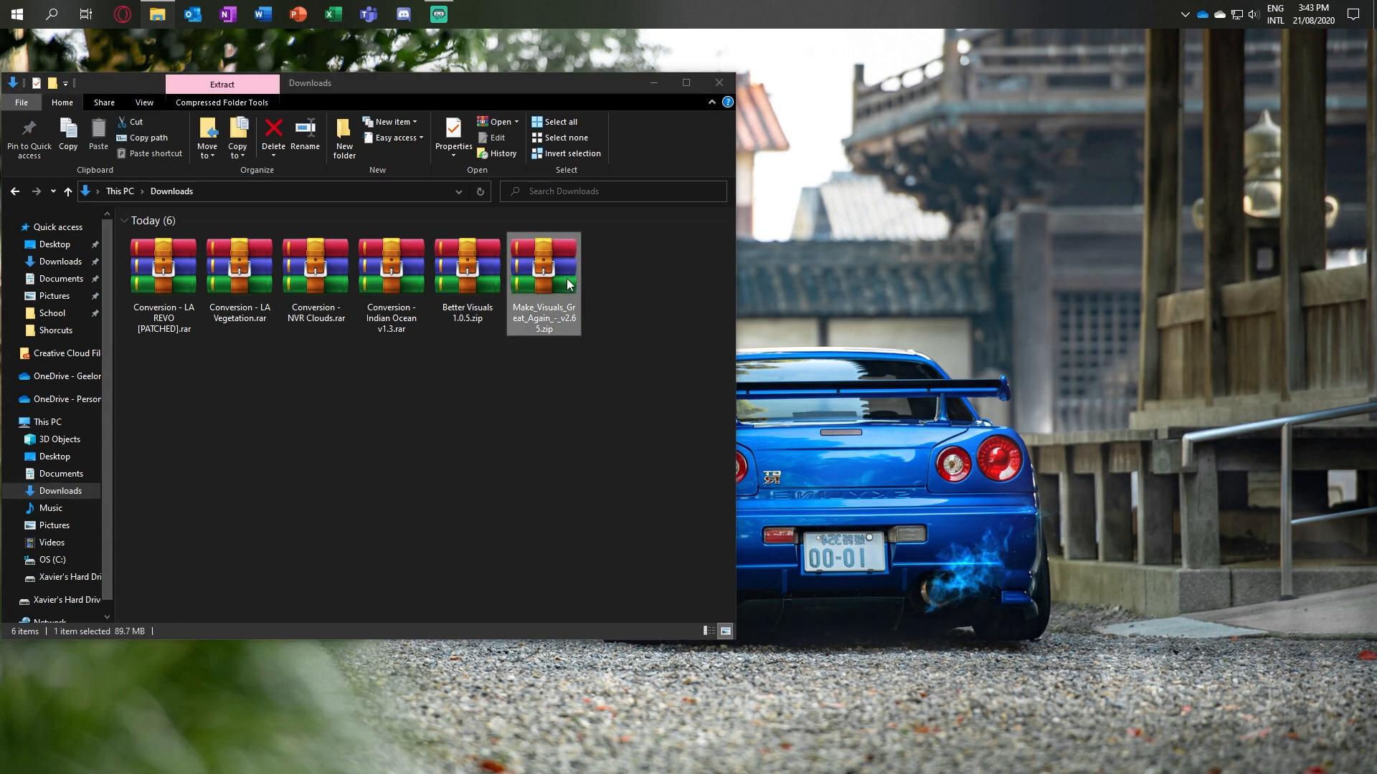
double_click(569, 284)
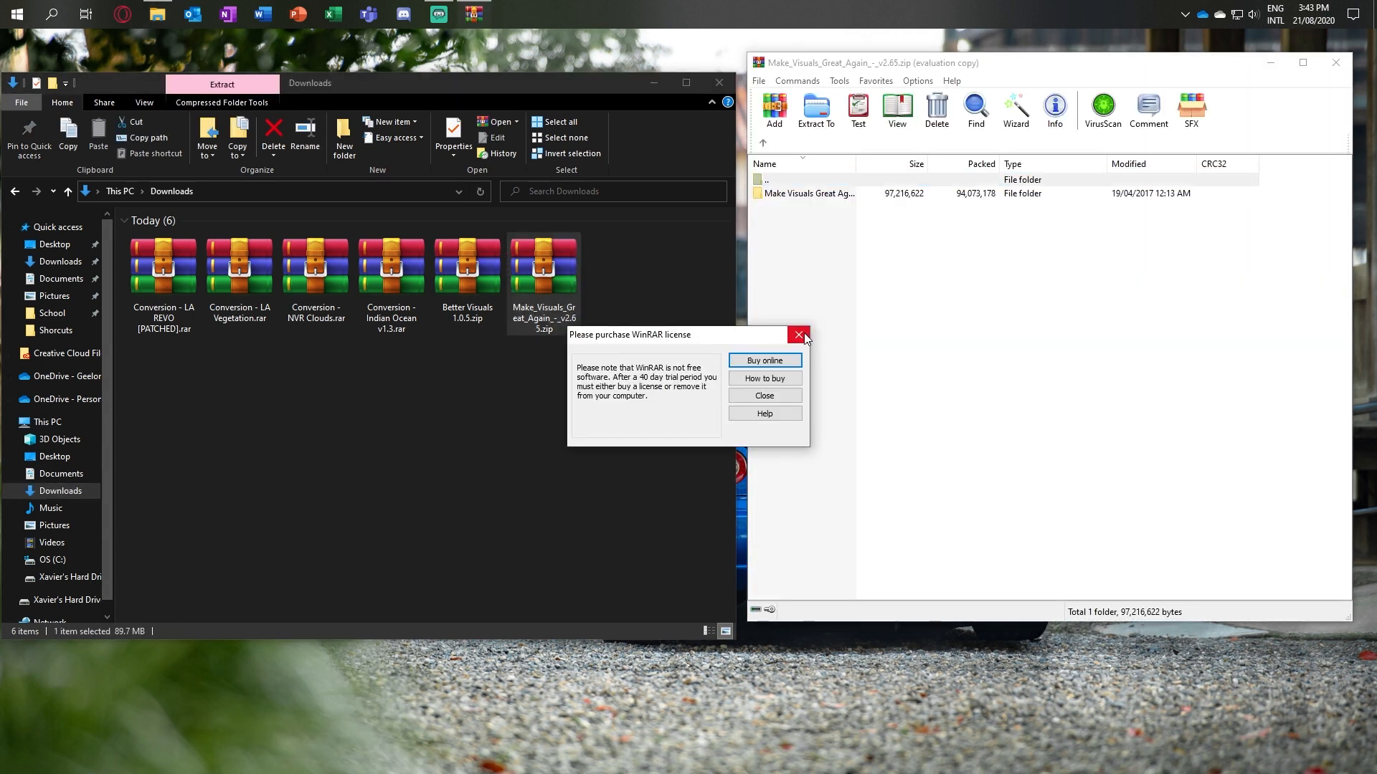
click(799, 335)
double_click(808, 195)
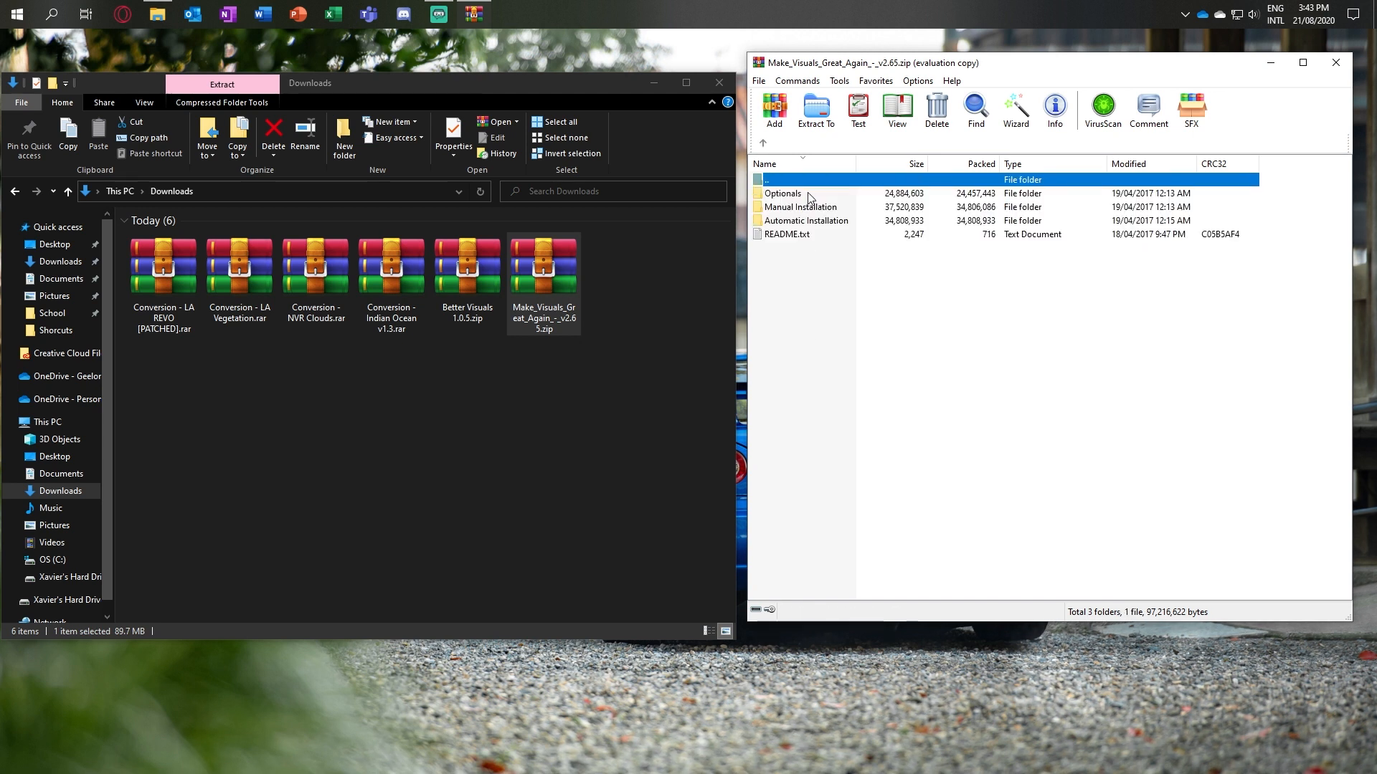
Step: Enter the archive's Manual Installation folder and open FiveM's citizen\common\data folder in File Explorer
double_click(803, 208)
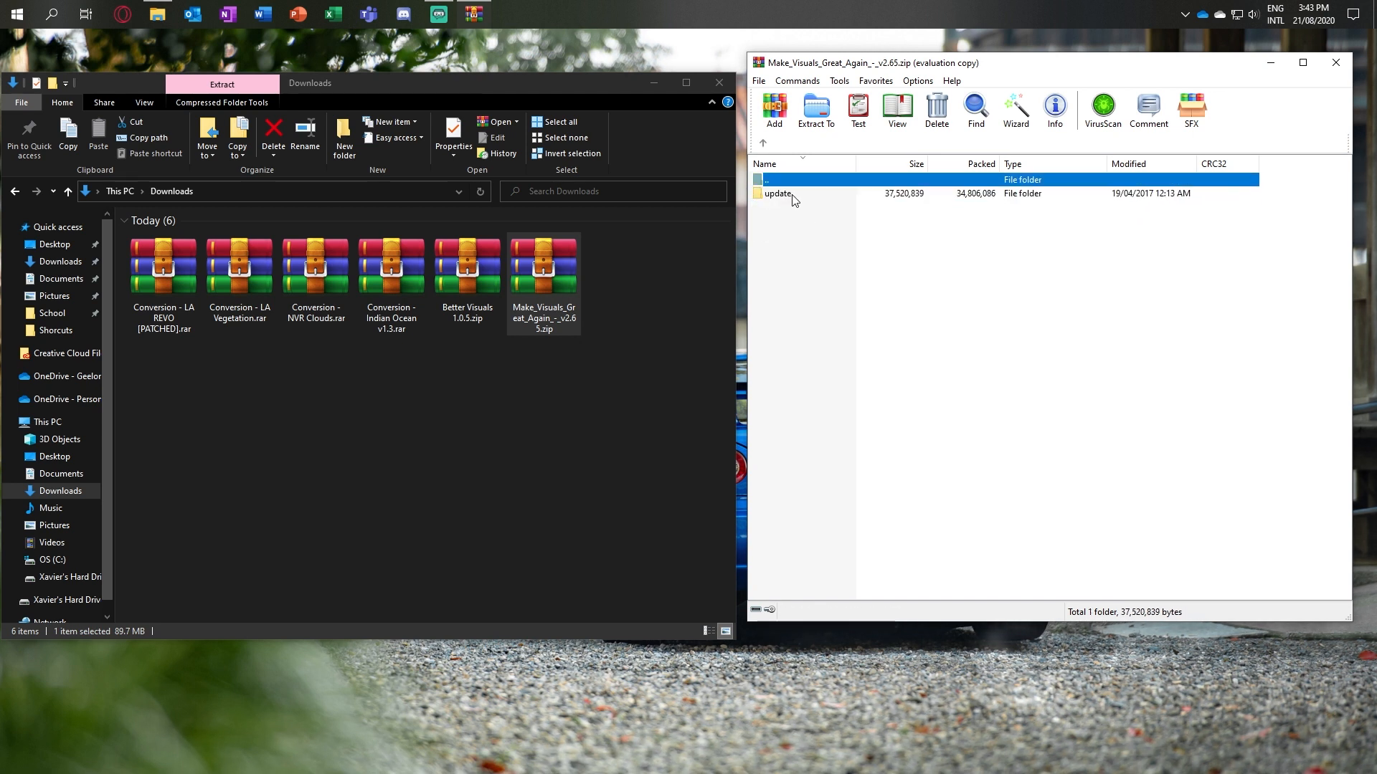
click(419, 498)
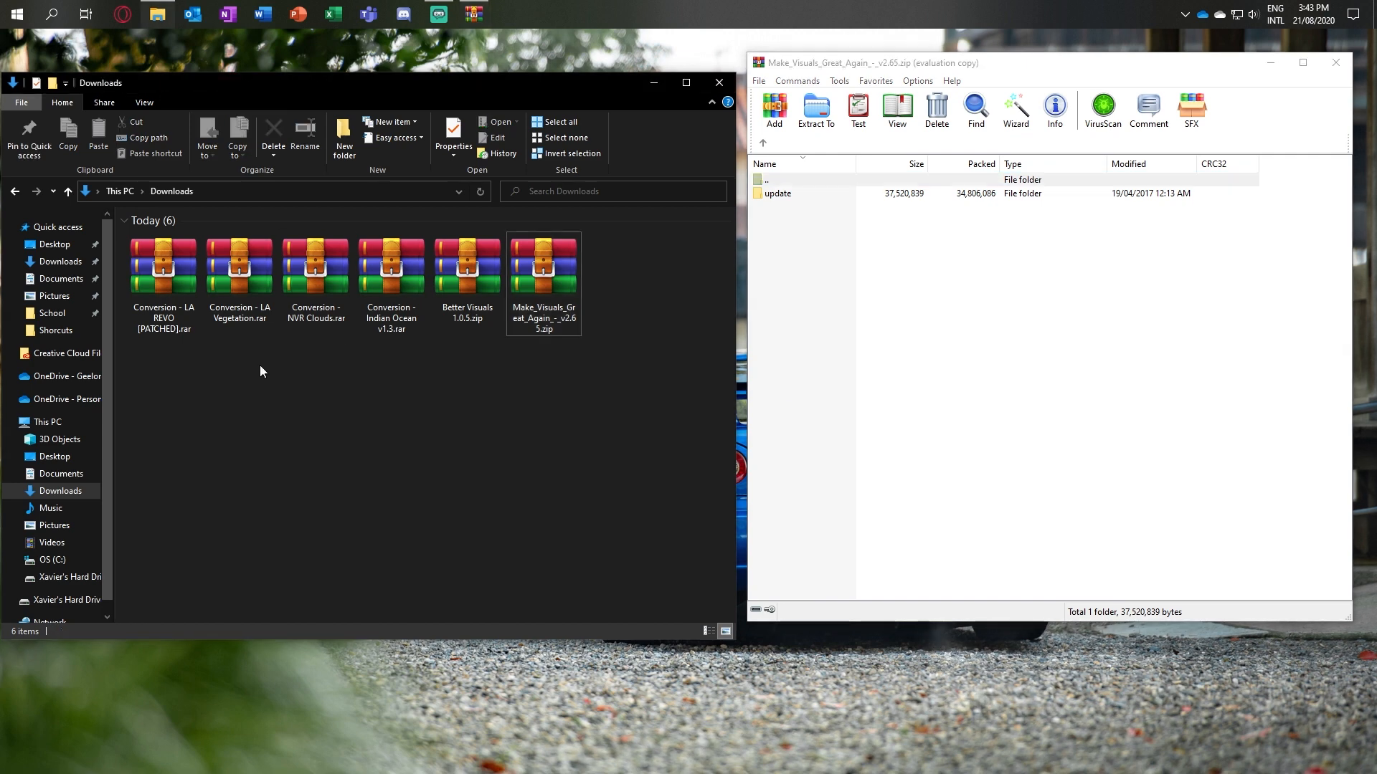
click(15, 192)
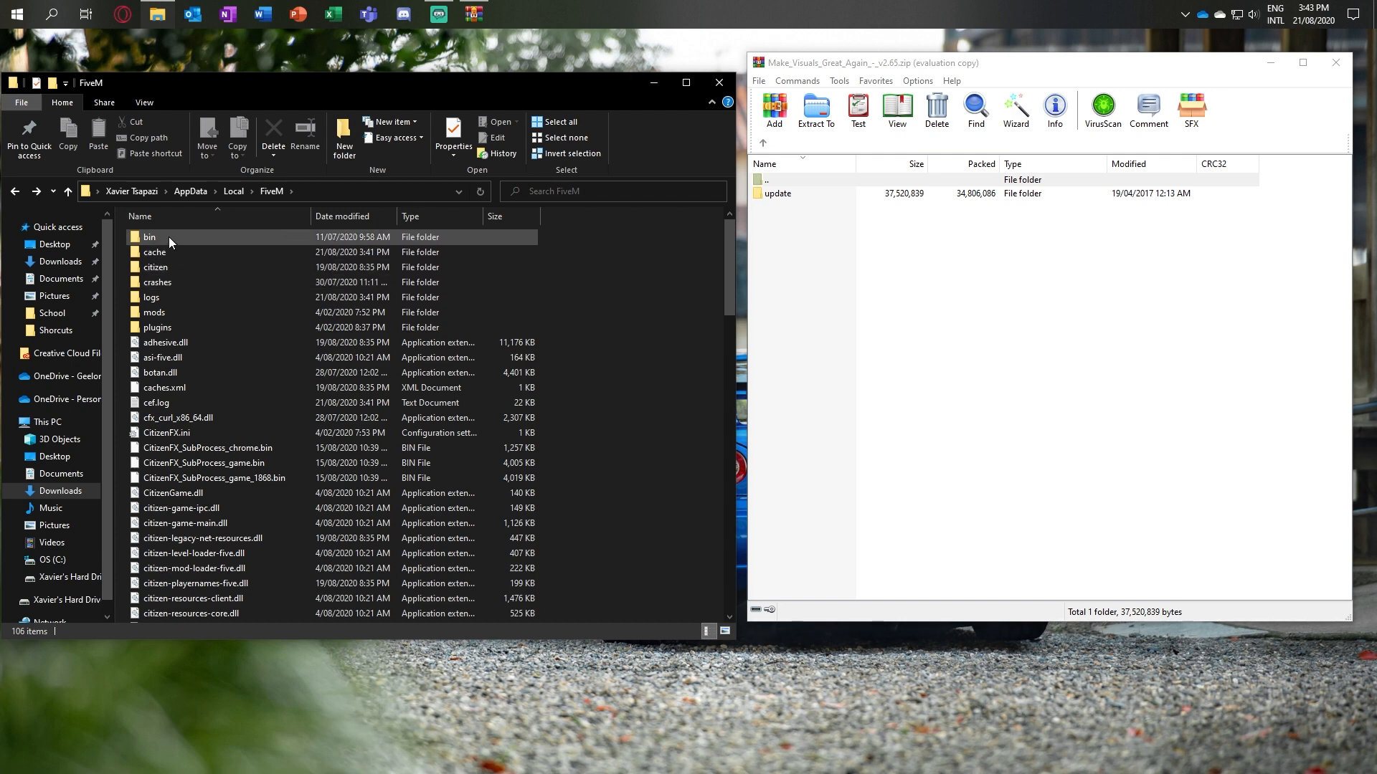
mouse_move(164, 331)
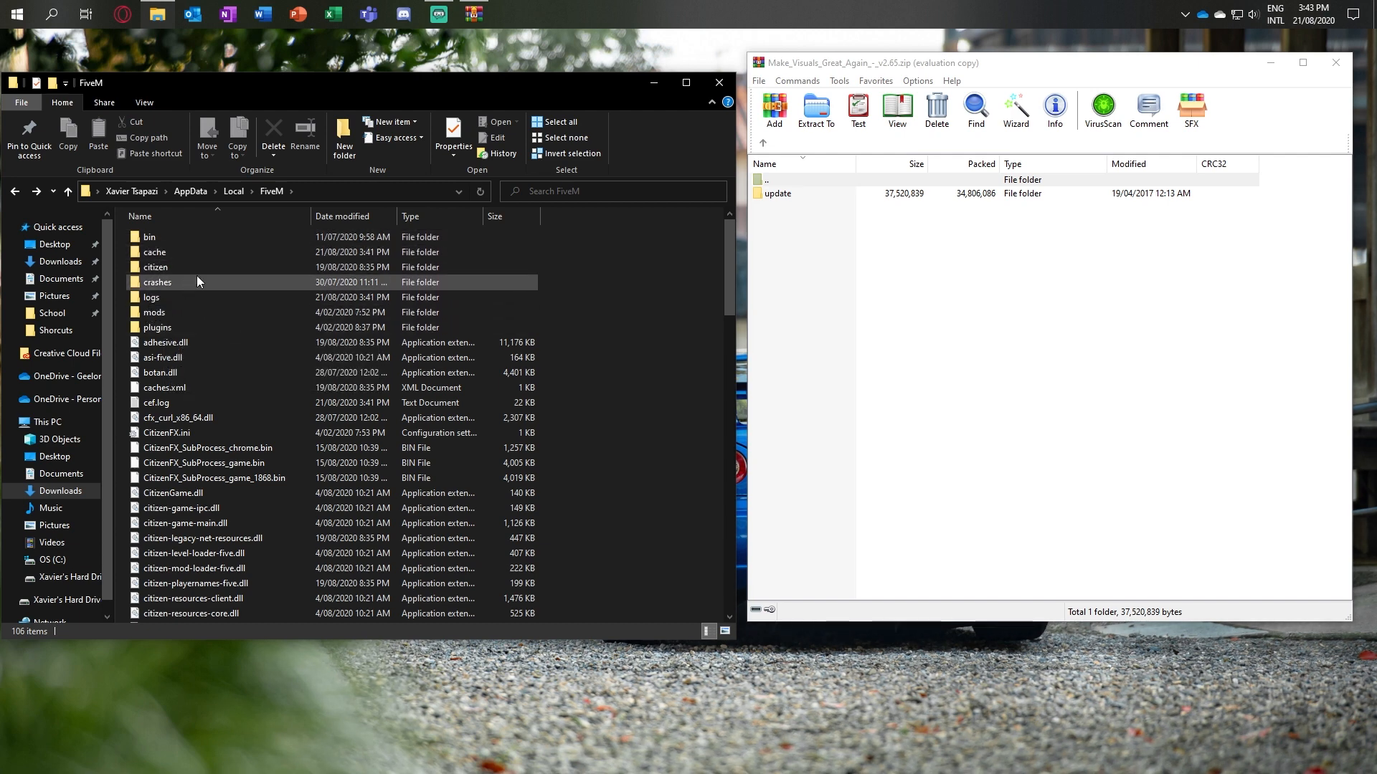
mouse_move(188, 266)
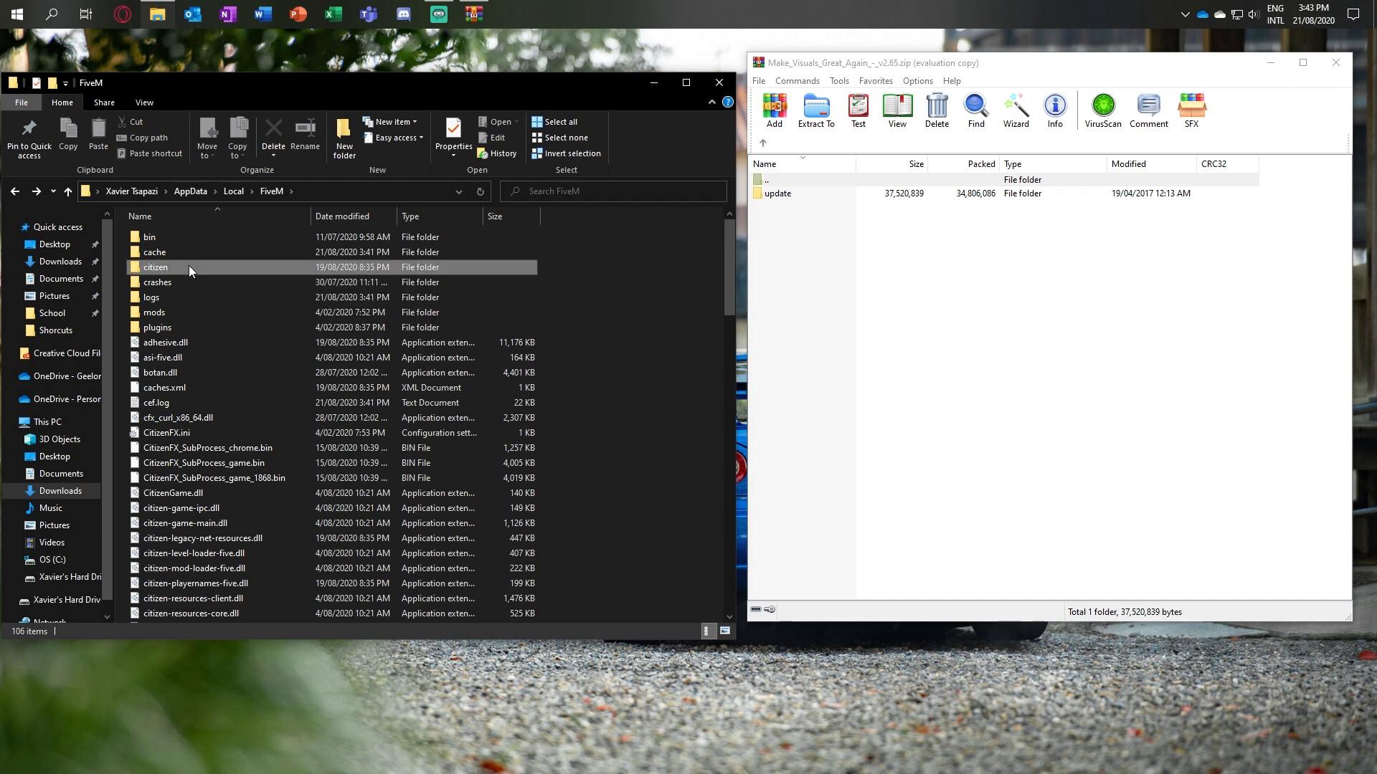
double_click(188, 265)
double_click(187, 252)
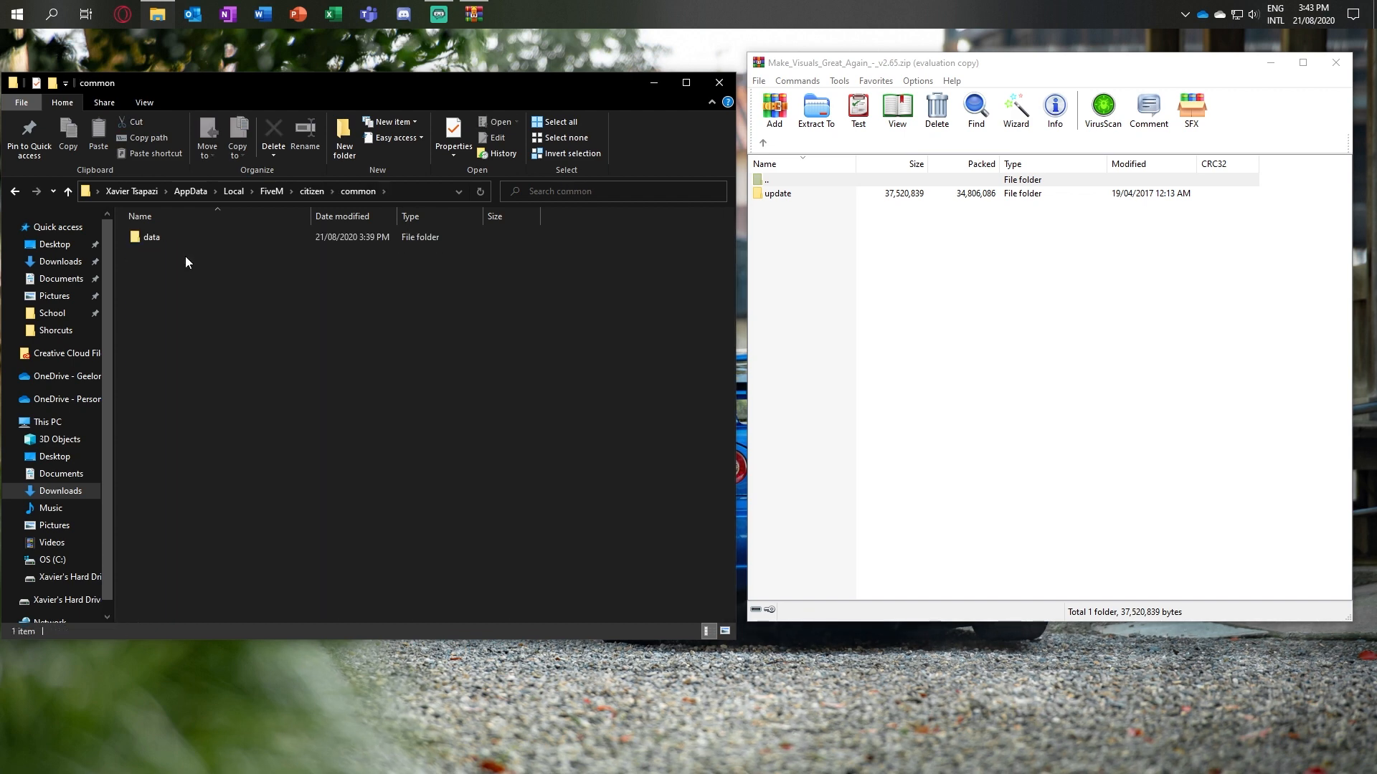
double_click(184, 239)
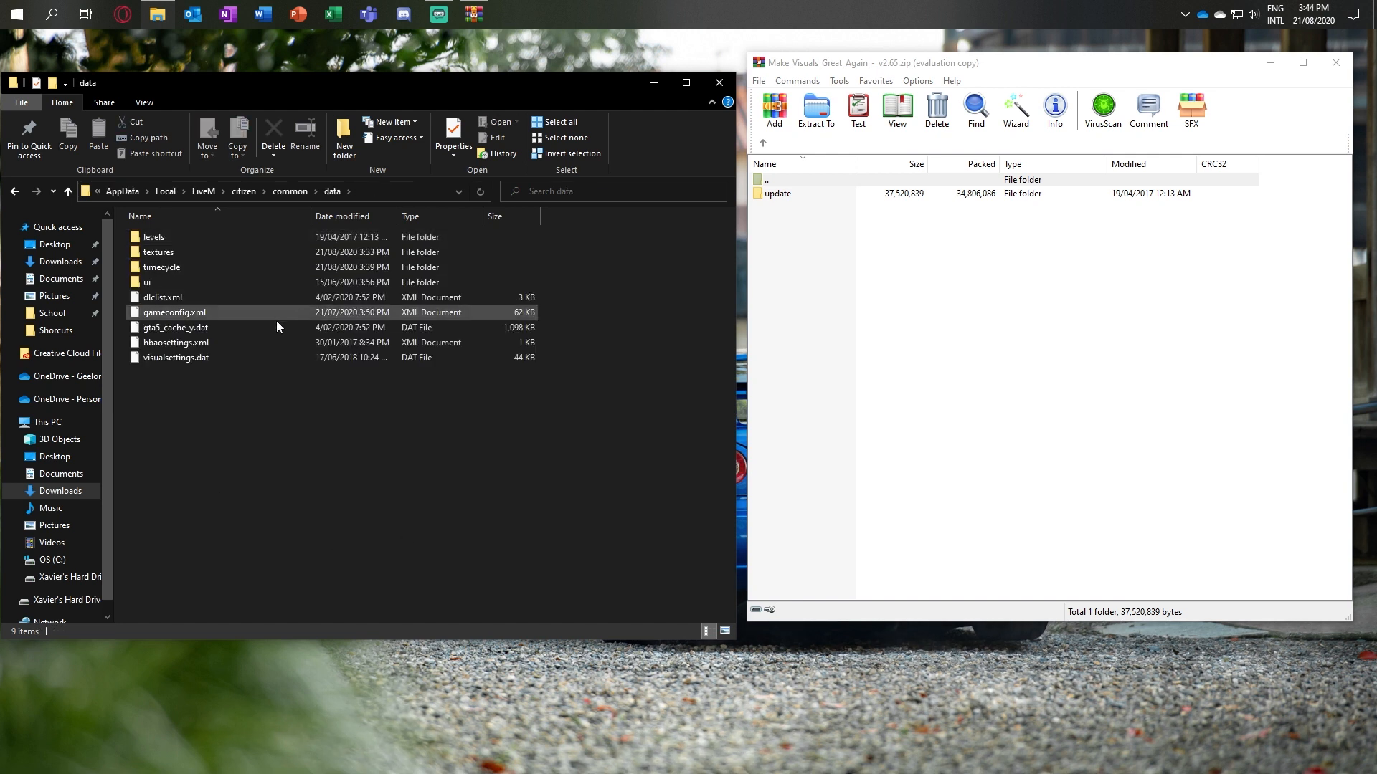
Step: Open the update\common\data folder inside the Make Visuals Great Again archive
click(941, 299)
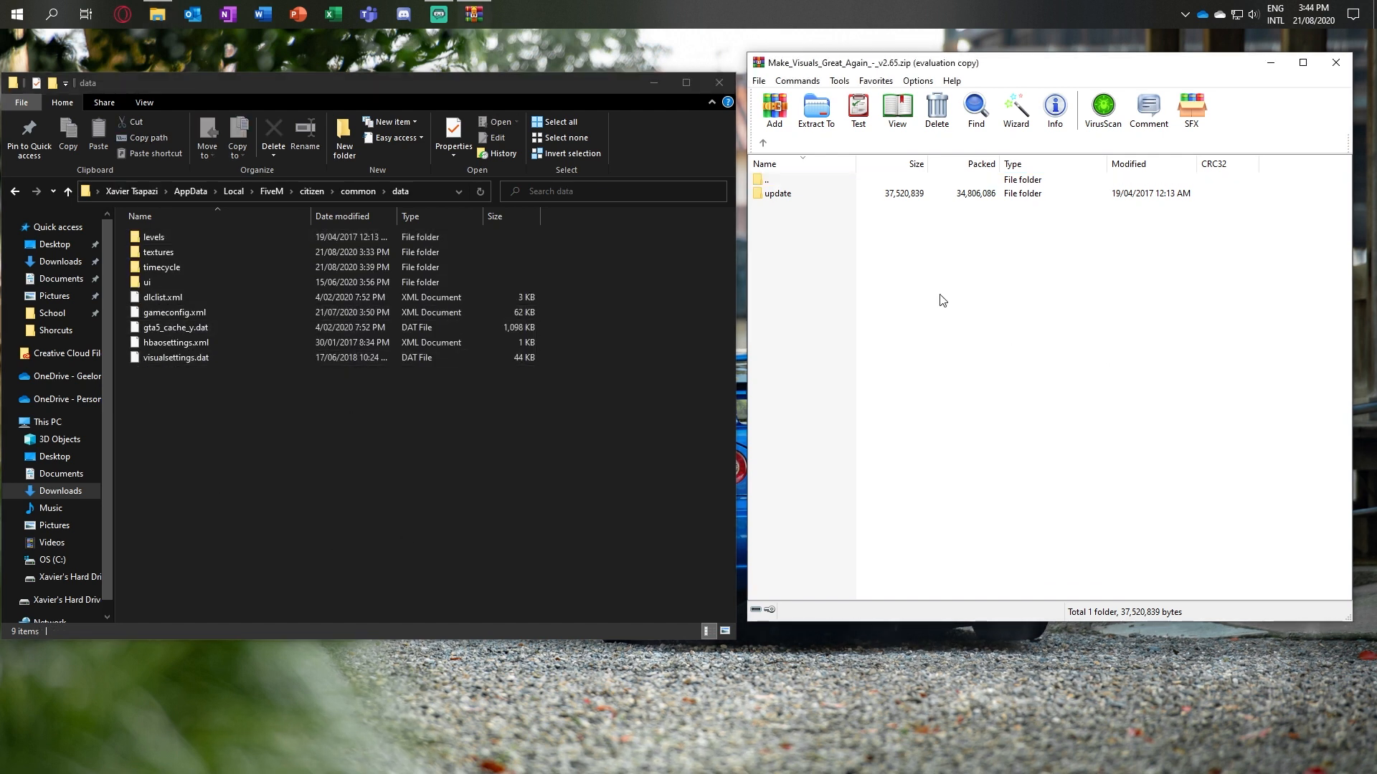
double_click(827, 201)
double_click(823, 199)
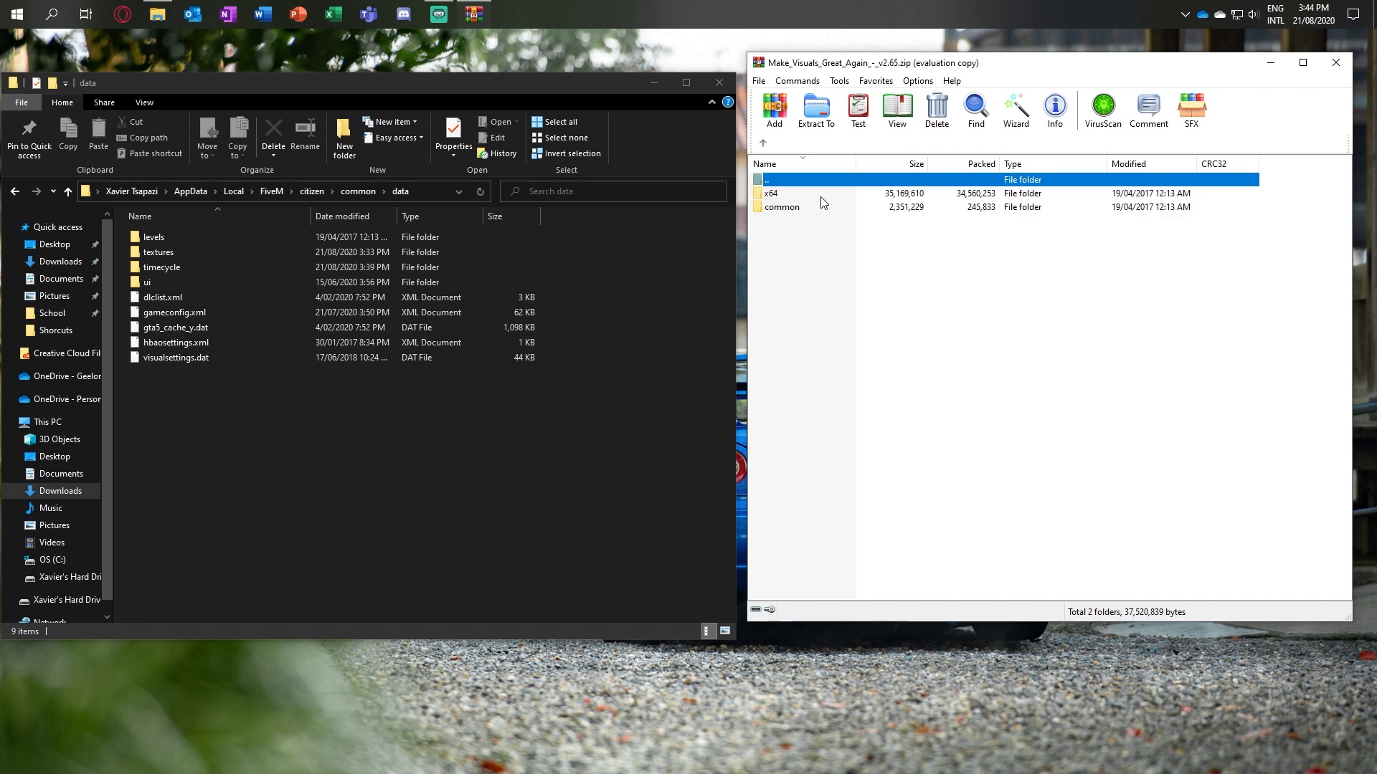
double_click(818, 209)
double_click(814, 198)
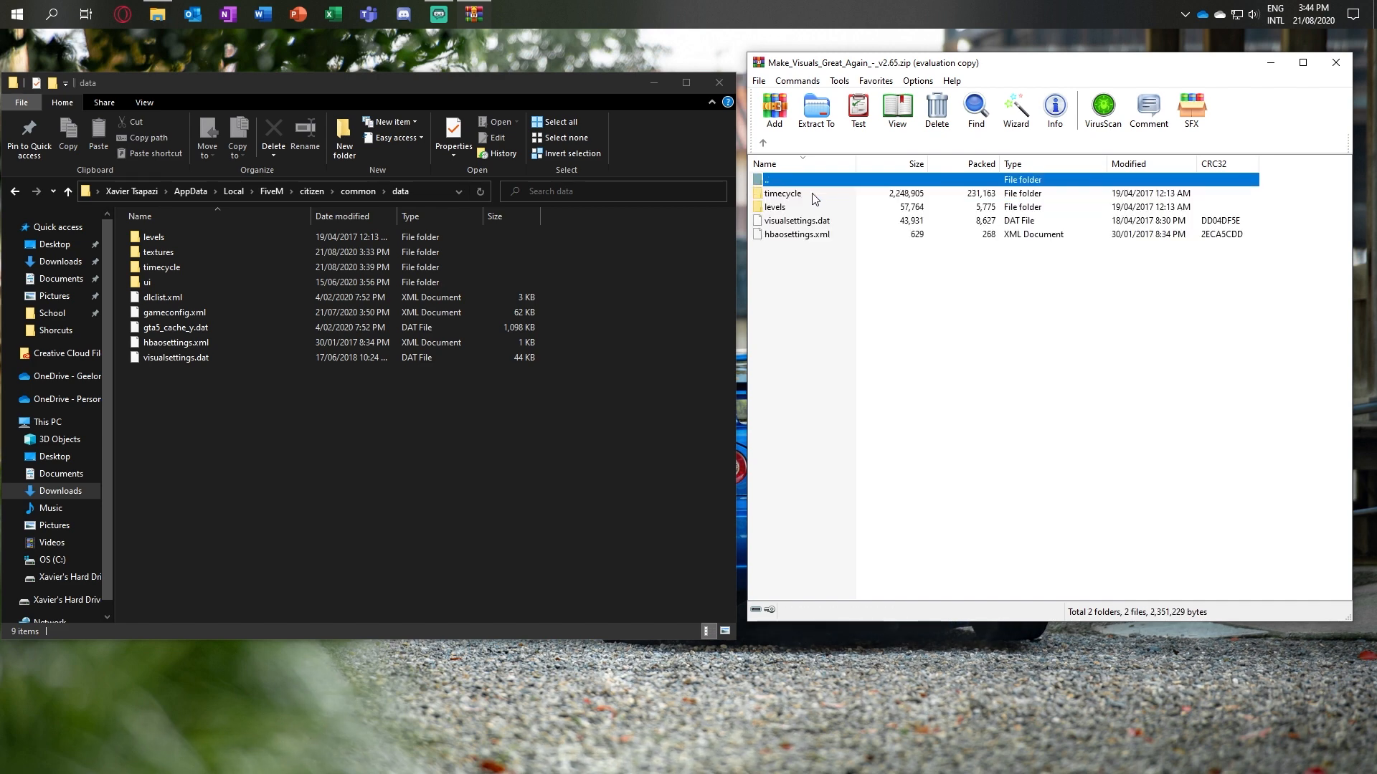
Step: Extract timecycle, levels, visualsettings.dat and hbaosettings.xml from the archive into FiveM's data folder, replacing the existing files
drag(943, 310, 807, 195)
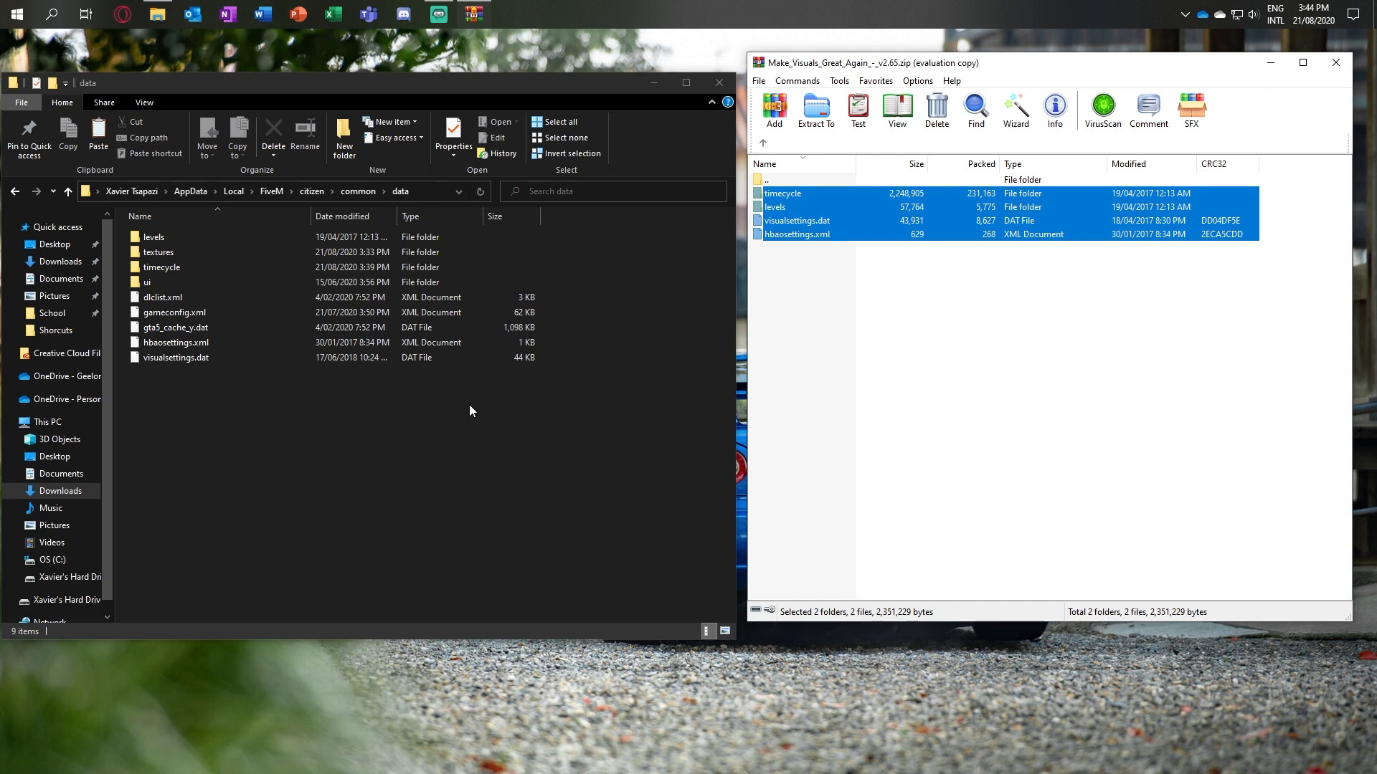
right_click(397, 430)
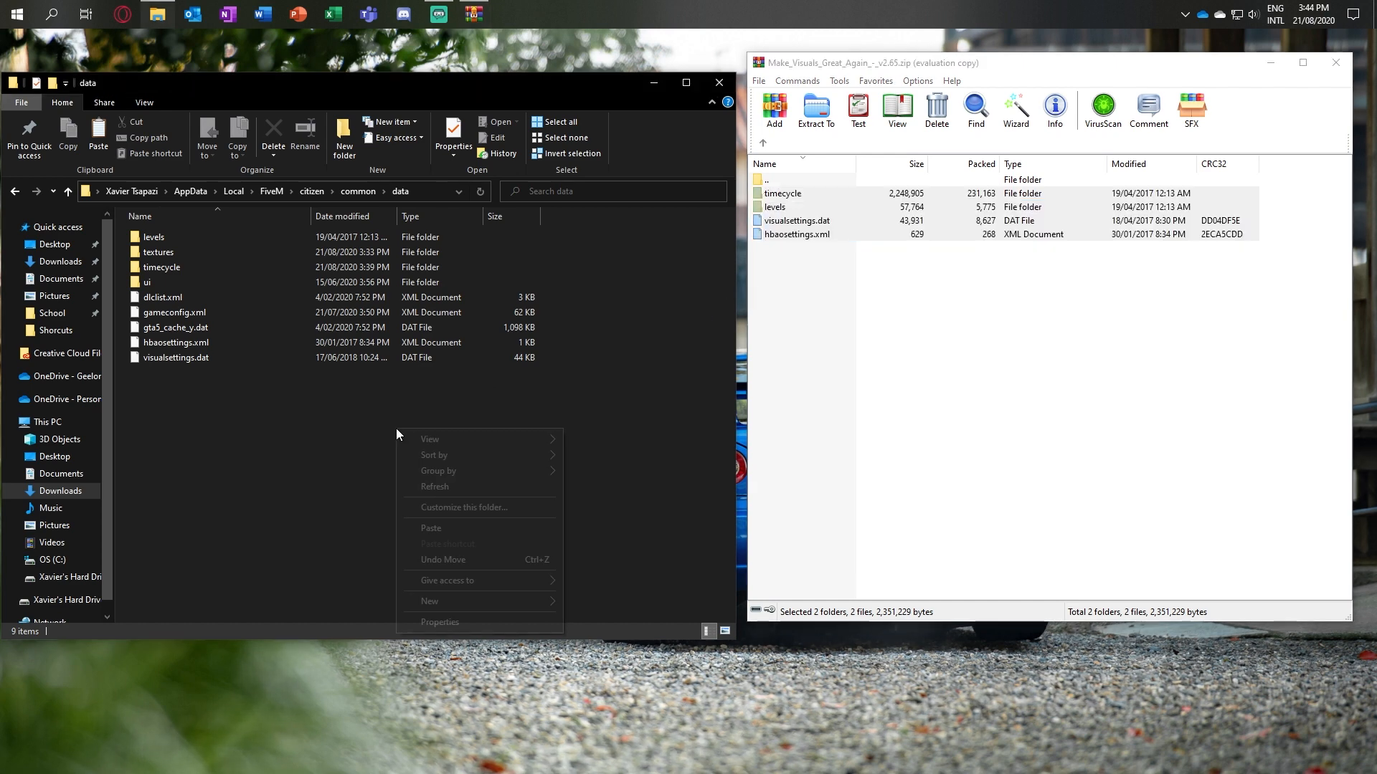
click(432, 528)
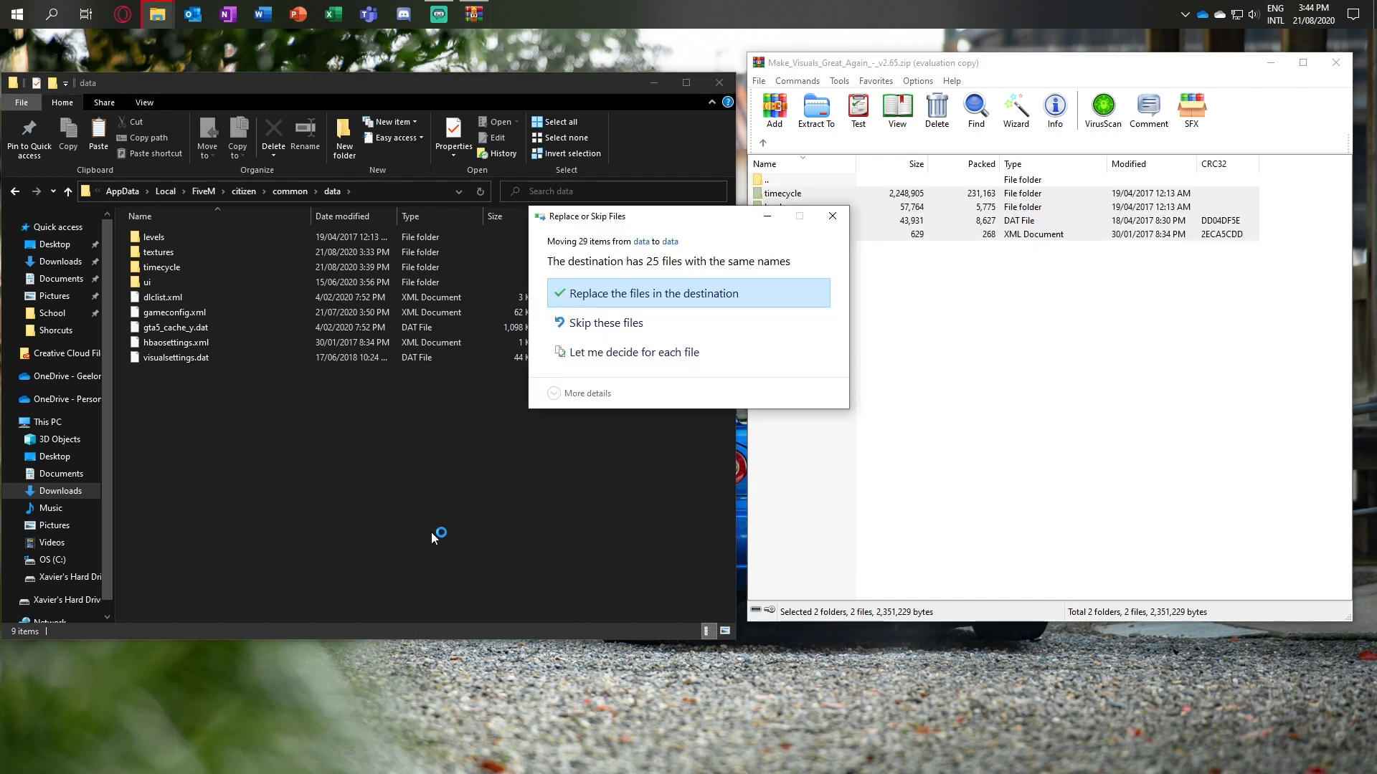
click(634, 294)
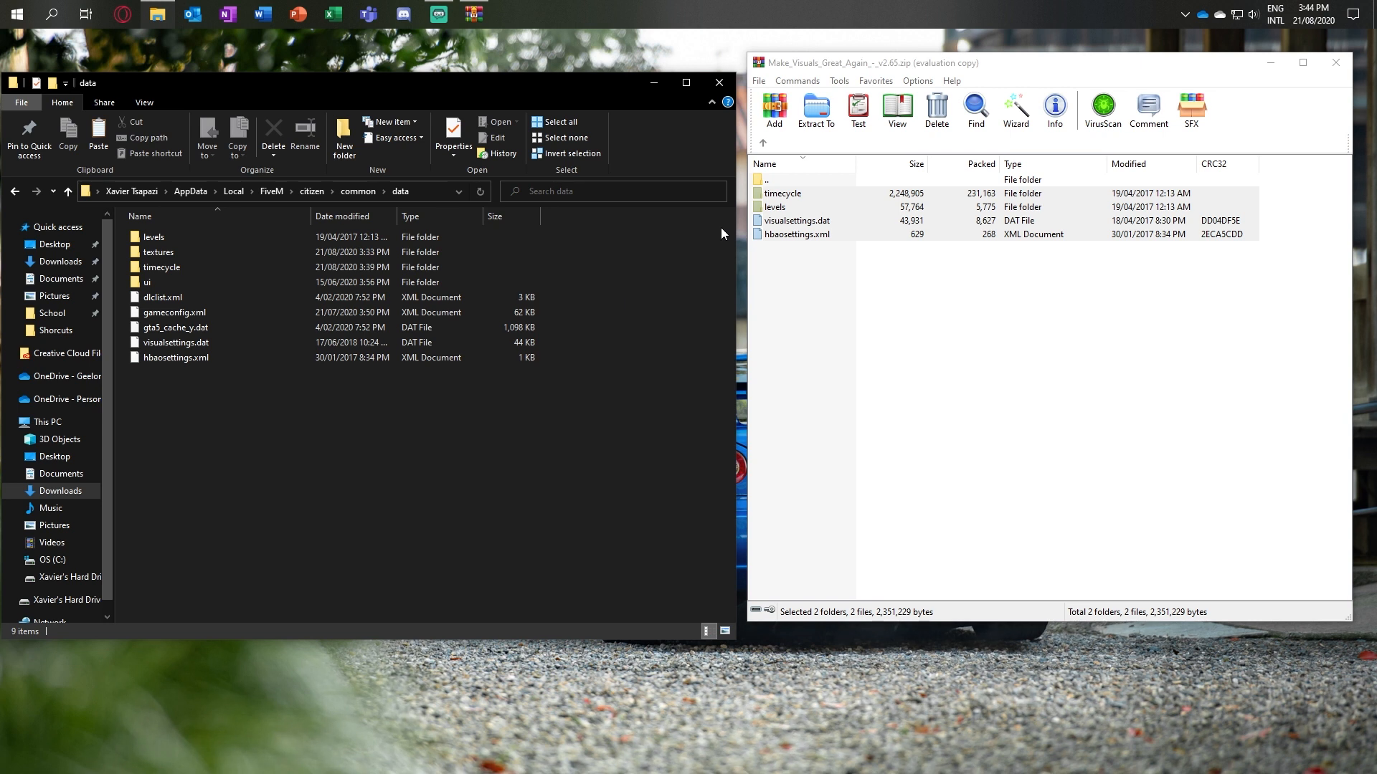
Step: Extract the textures folder from the archive's x64 folder into FiveM's data folder, replacing existing files, and close the archive
click(764, 143)
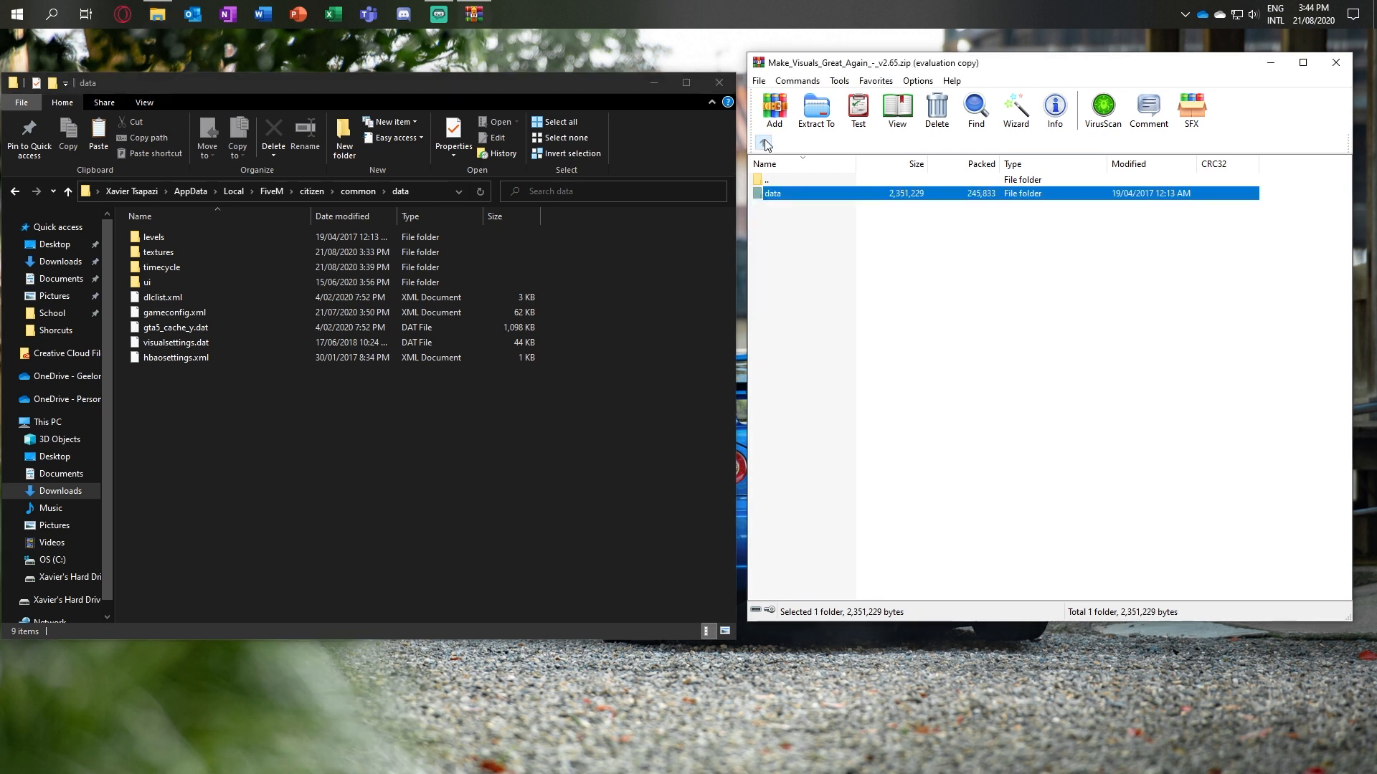
double_click(789, 192)
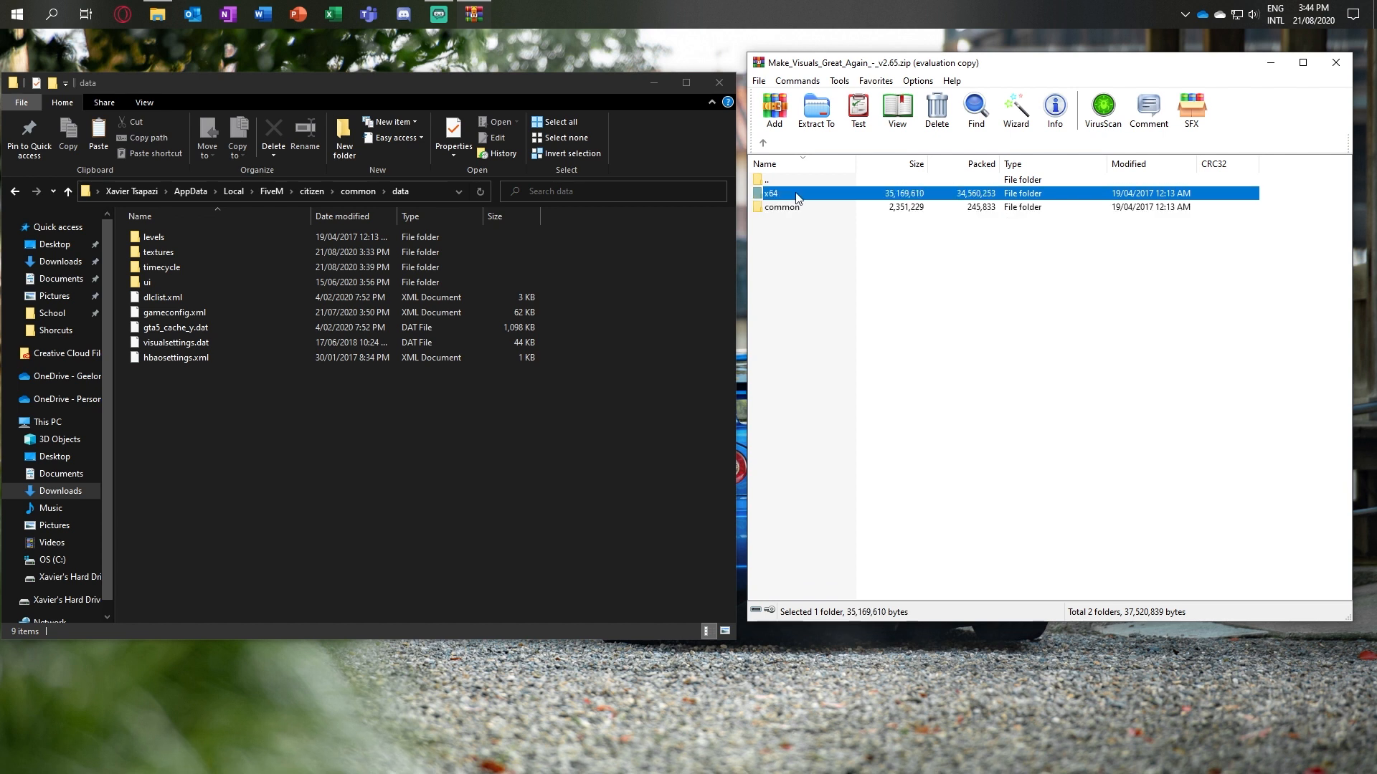
click(795, 195)
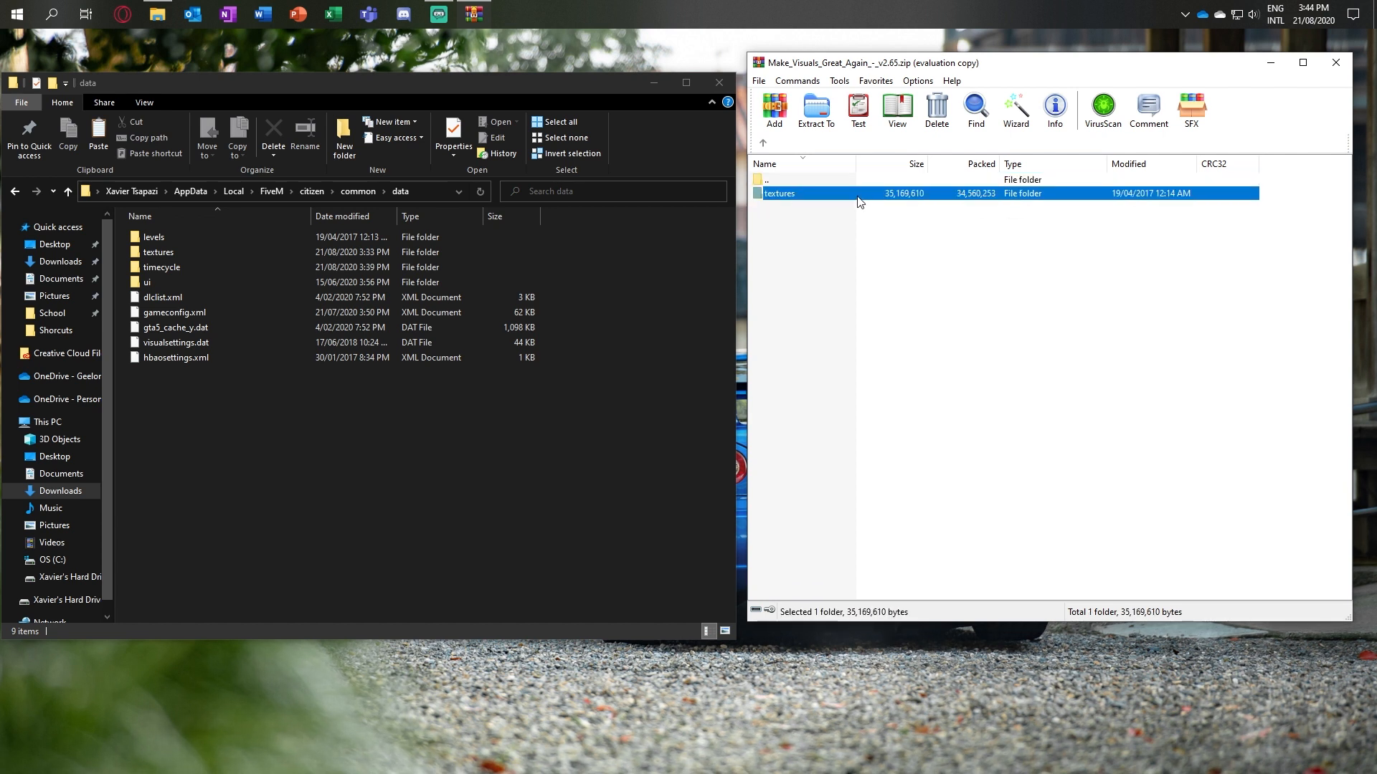
drag(861, 203, 558, 475)
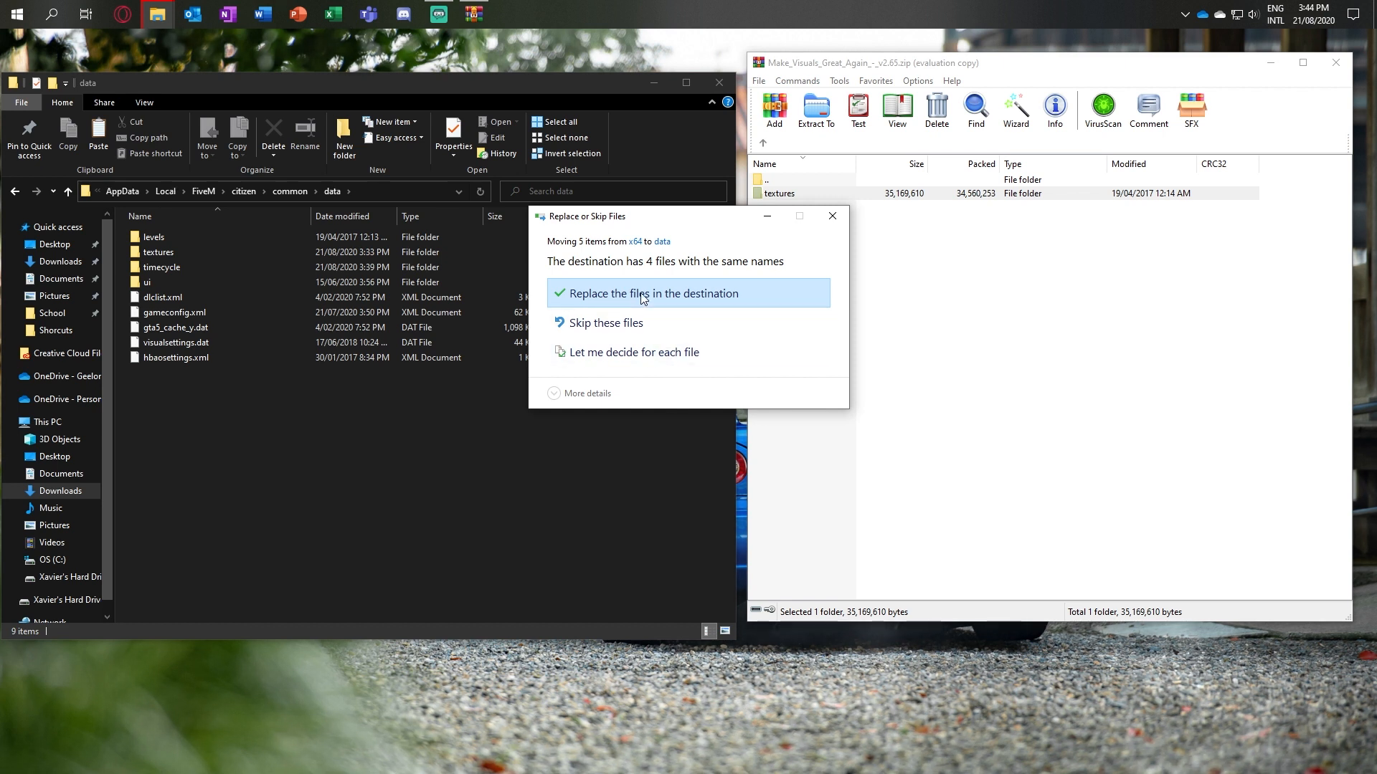
click(640, 294)
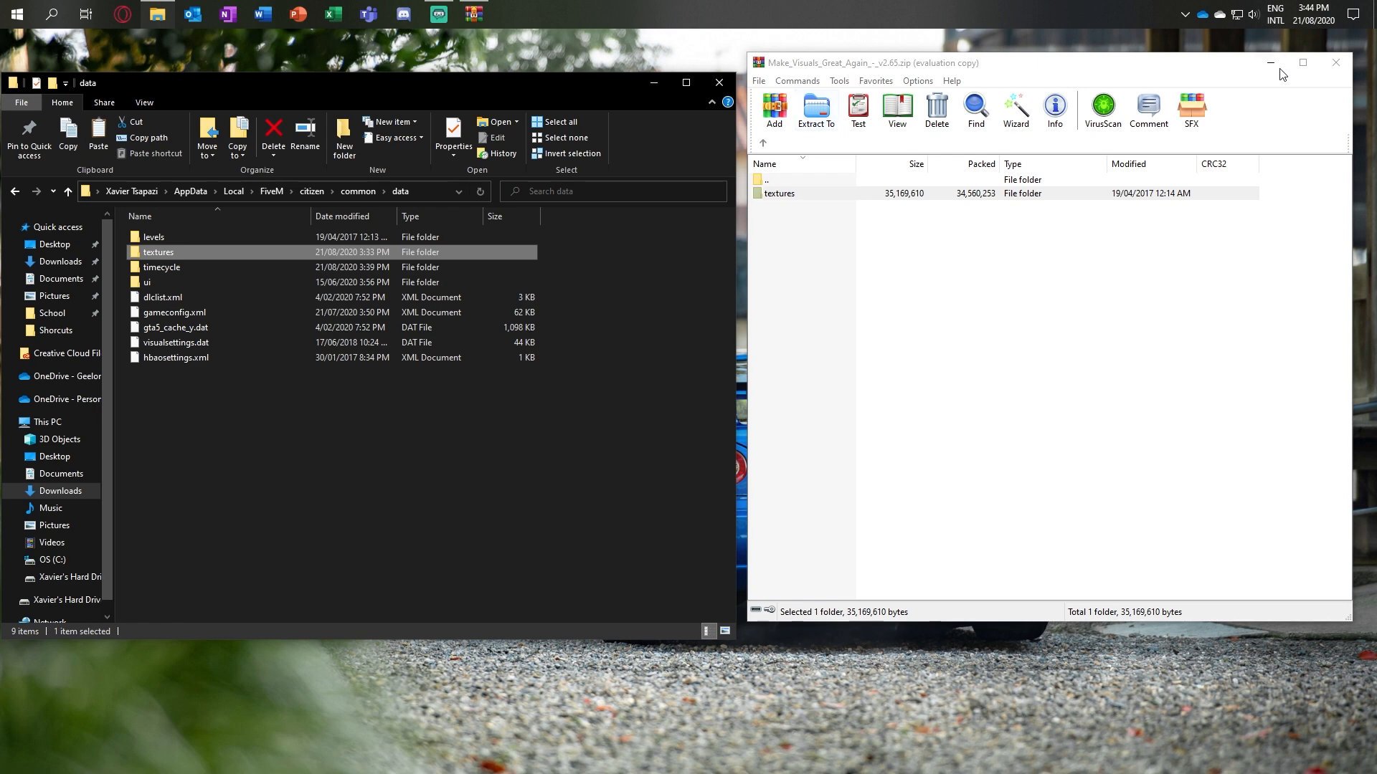
click(1332, 69)
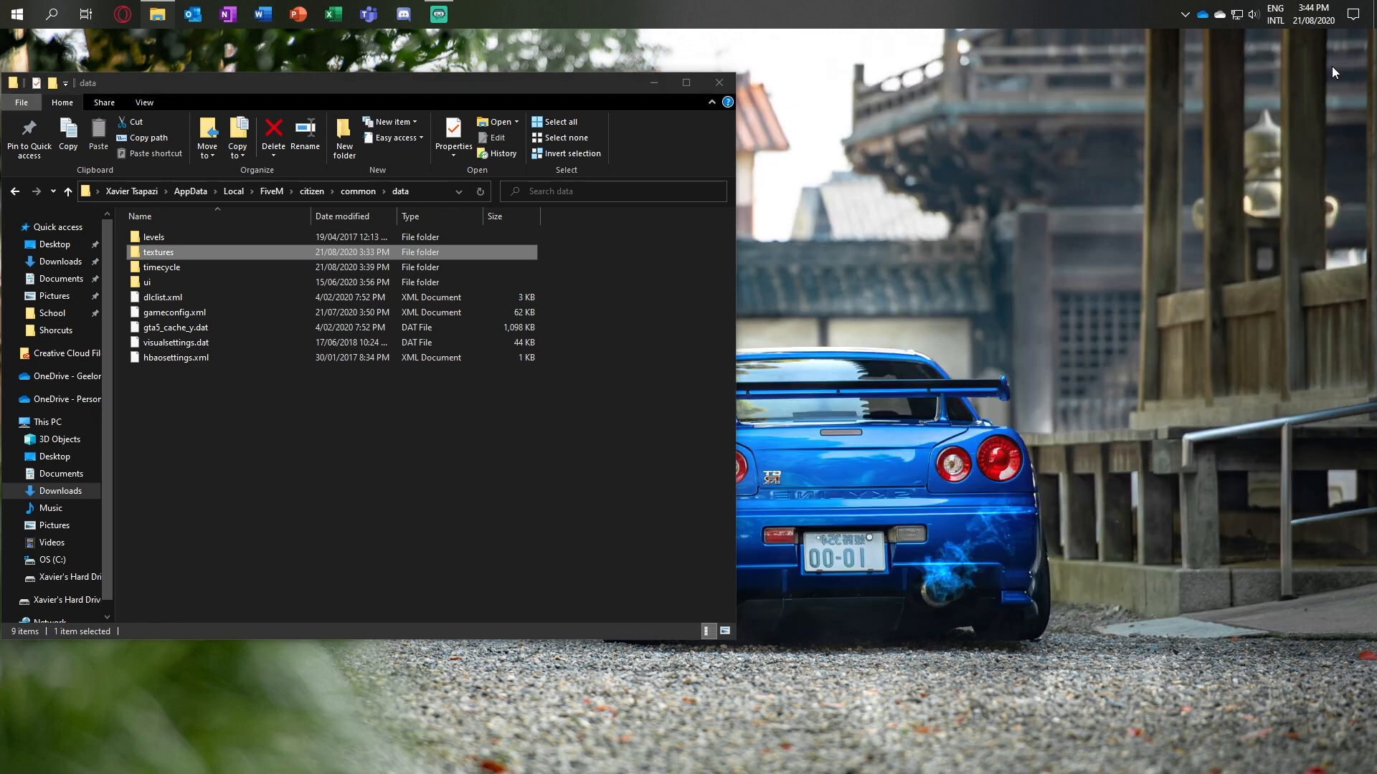
Step: Open Better Visuals 1.0.5.zip from the Downloads folder in WinRAR and dismiss the licence reminder
click(501, 473)
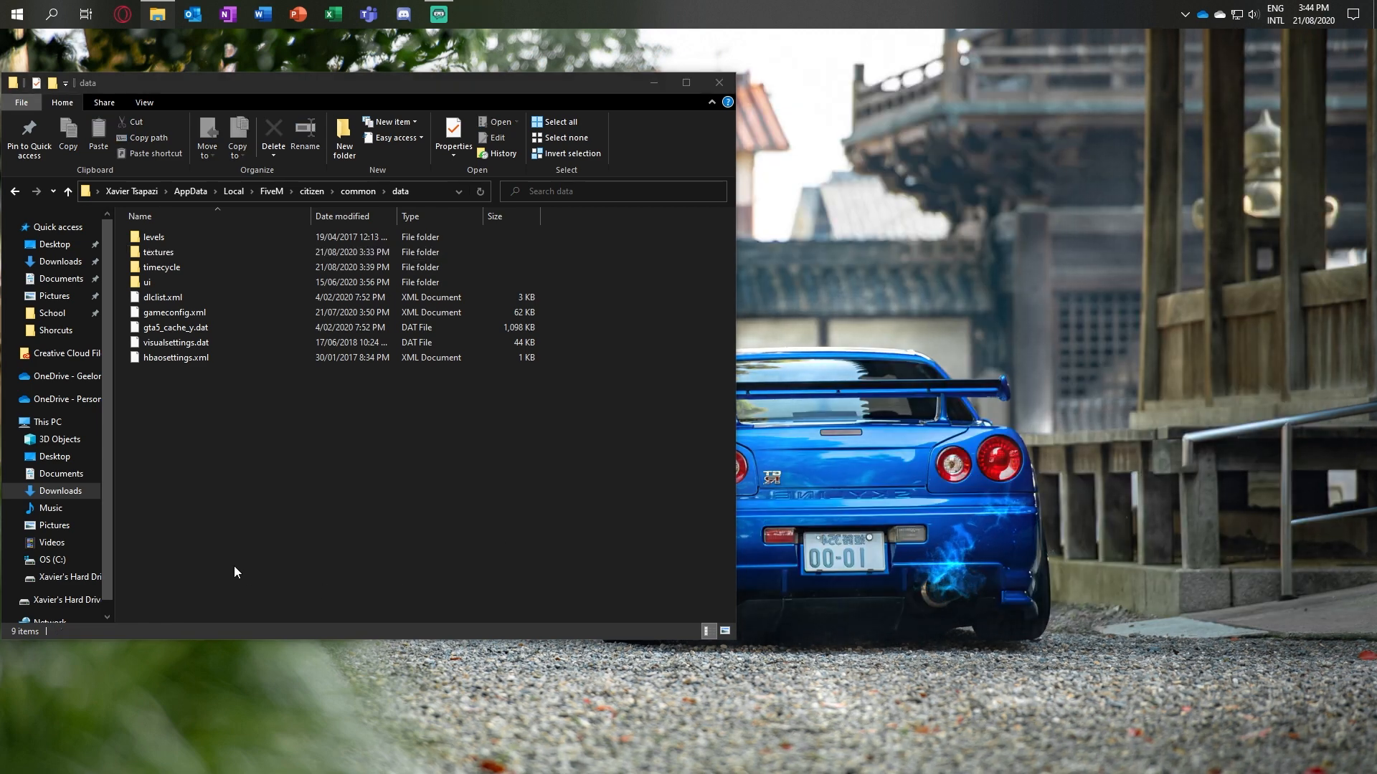
click(71, 491)
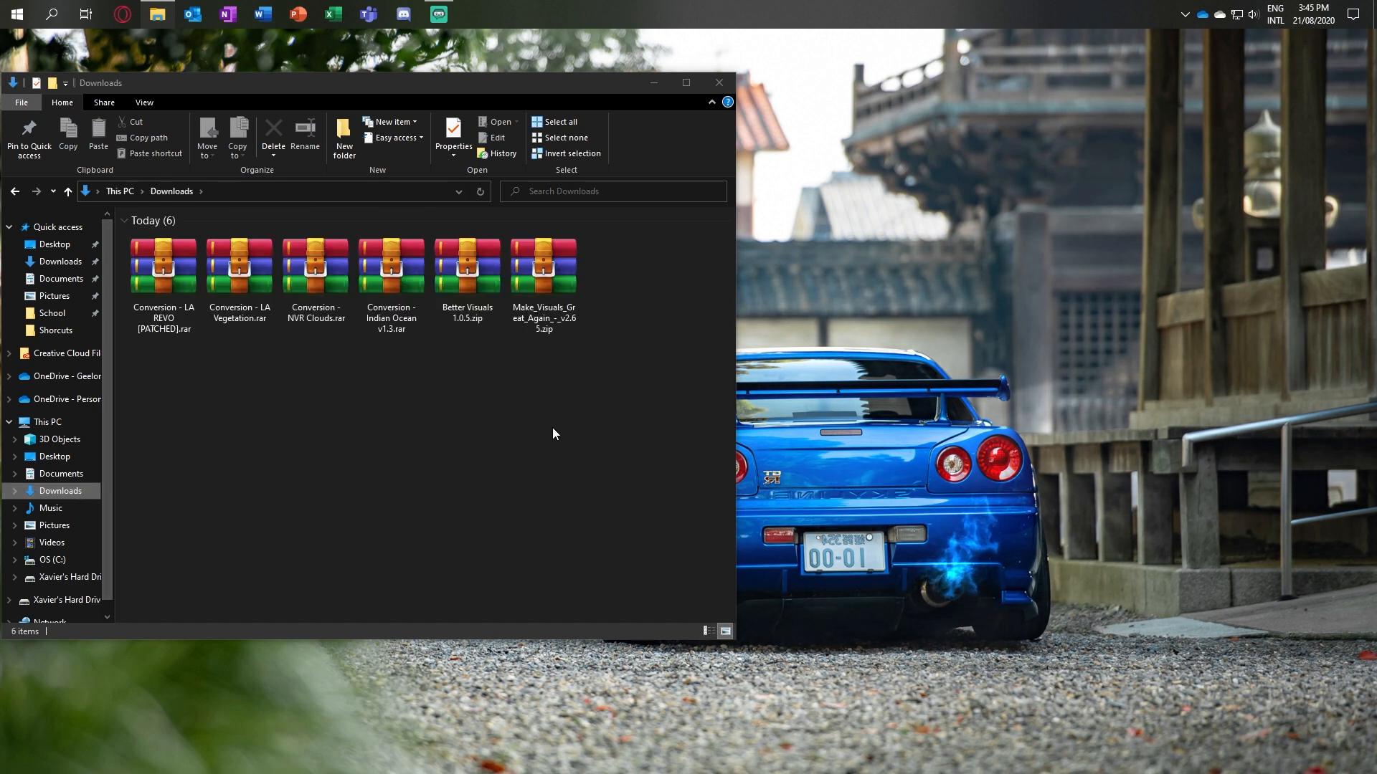
click(467, 288)
double_click(467, 288)
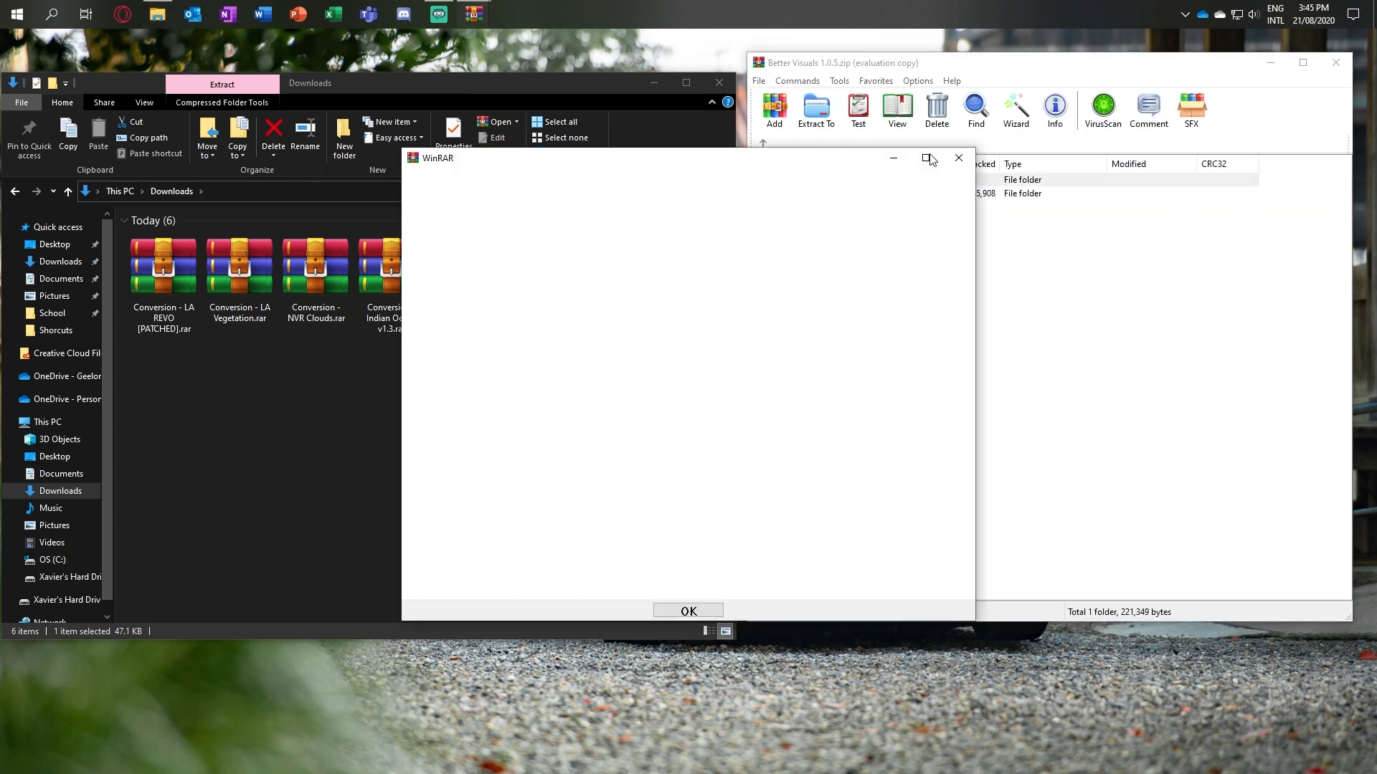
click(956, 158)
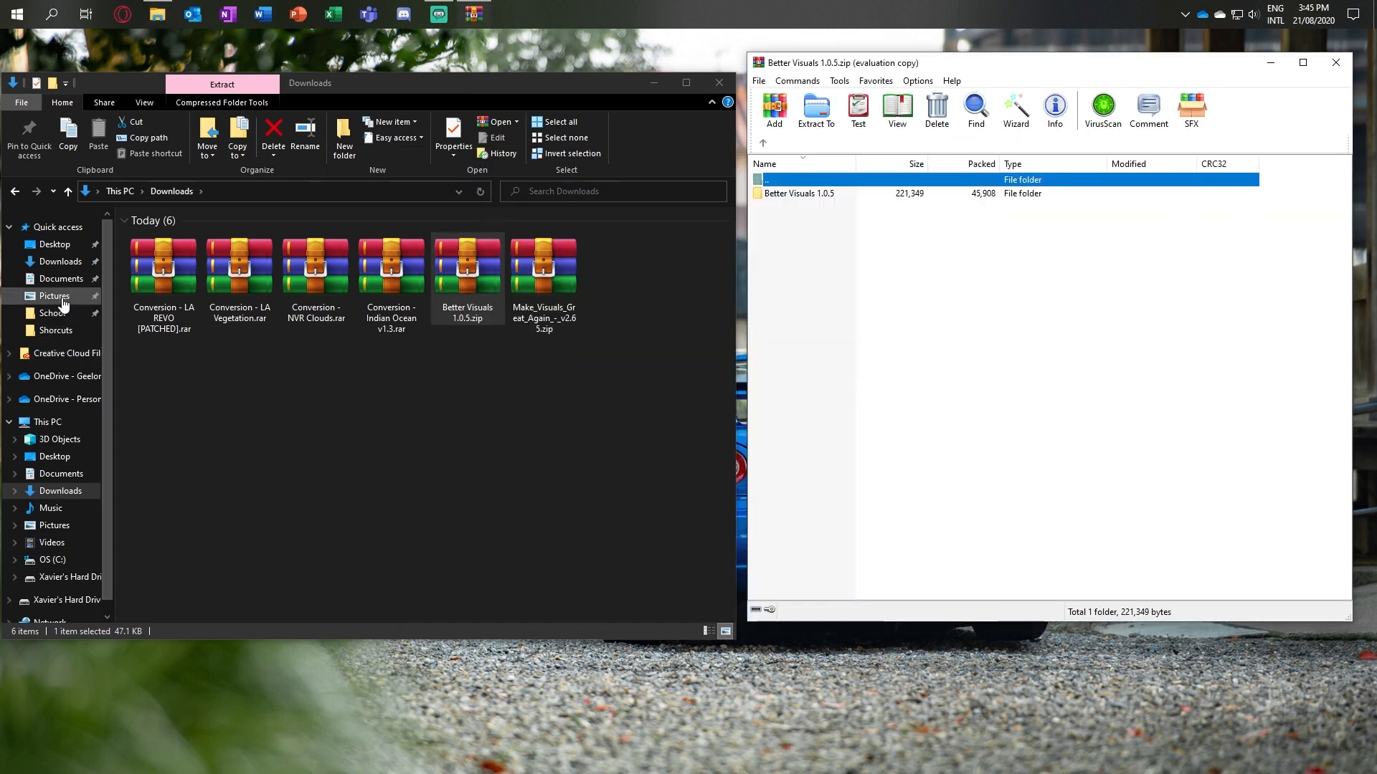
Step: Return File Explorer to FiveM's data folder and enter the Bright Setting folder in the Better Visuals archive
click(15, 192)
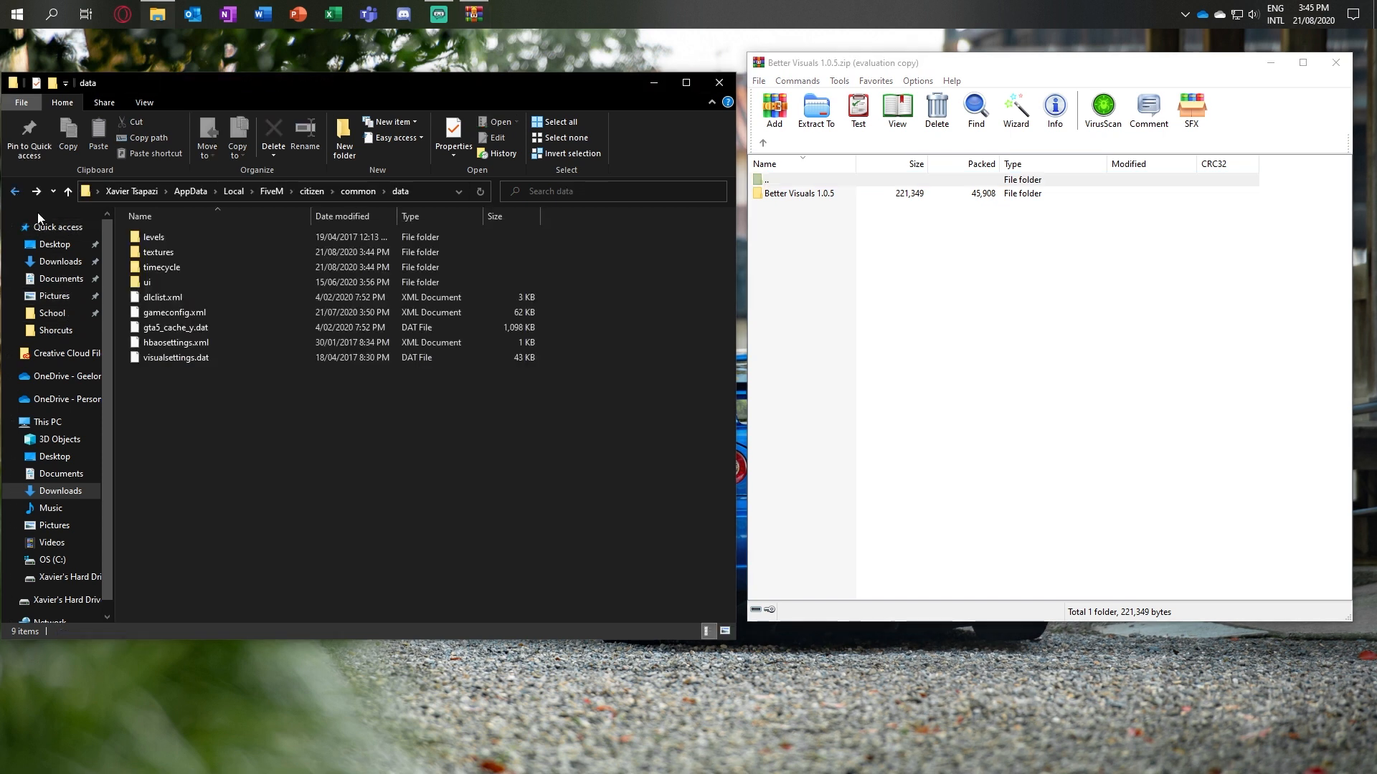
double_click(799, 193)
double_click(800, 208)
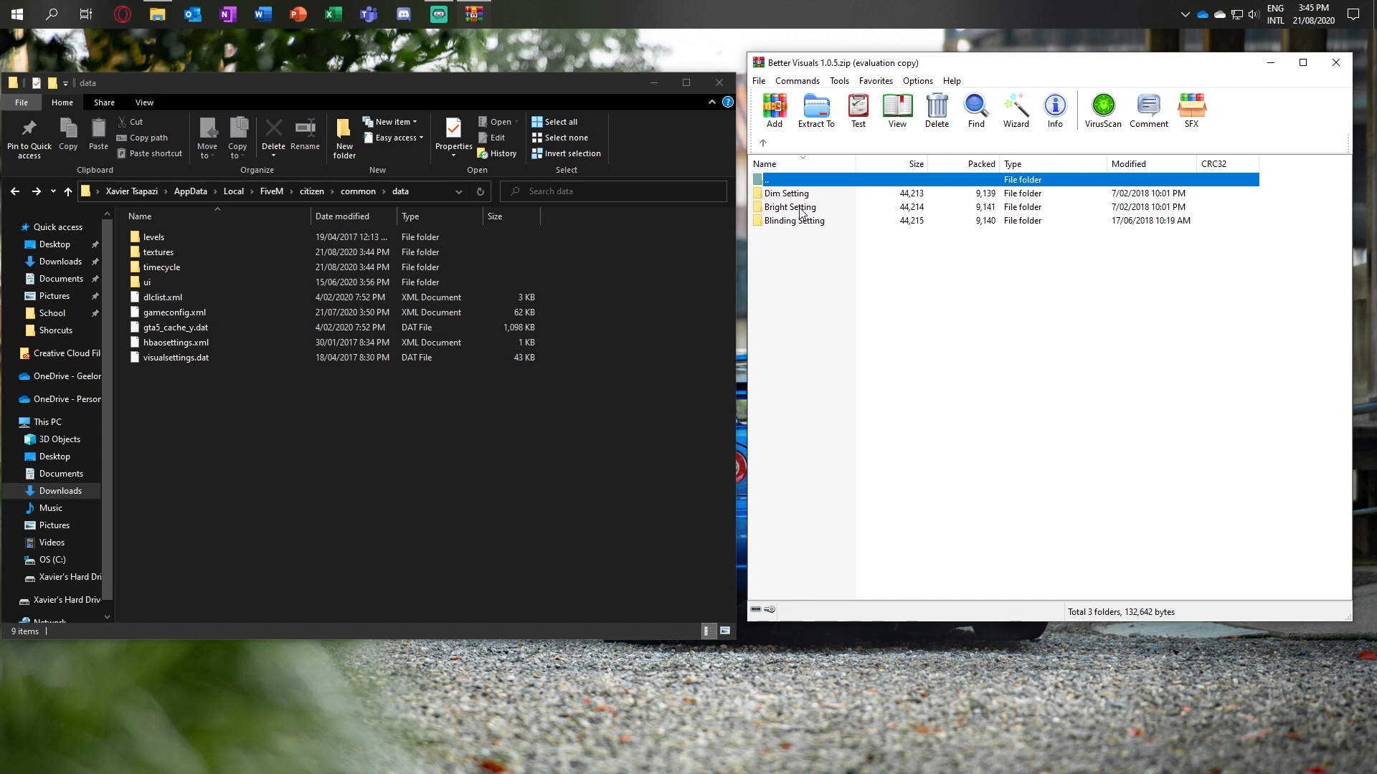
double_click(801, 209)
Step: Extract the Bright Setting visualsettings.dat into FiveM's data folder, replacing the existing file, and close the archive
click(802, 195)
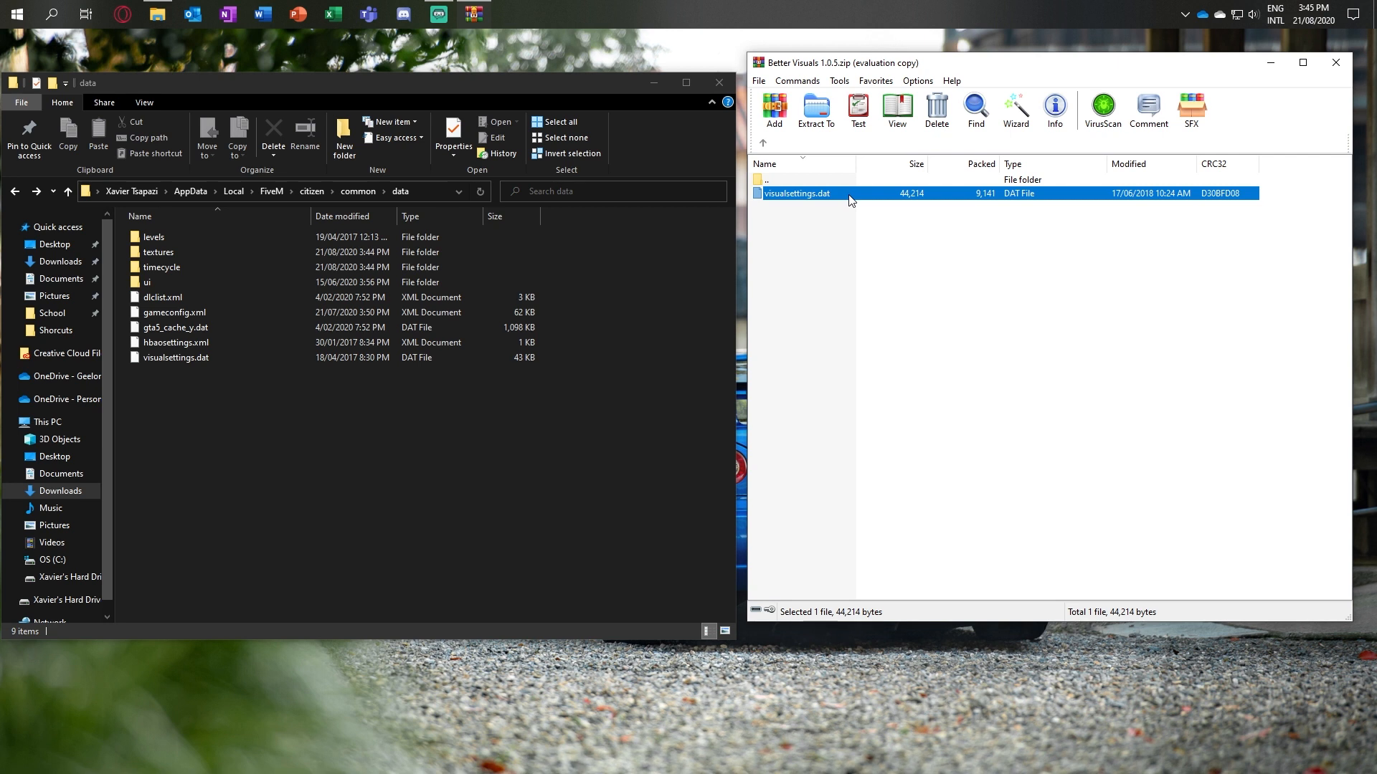
drag(851, 201, 507, 466)
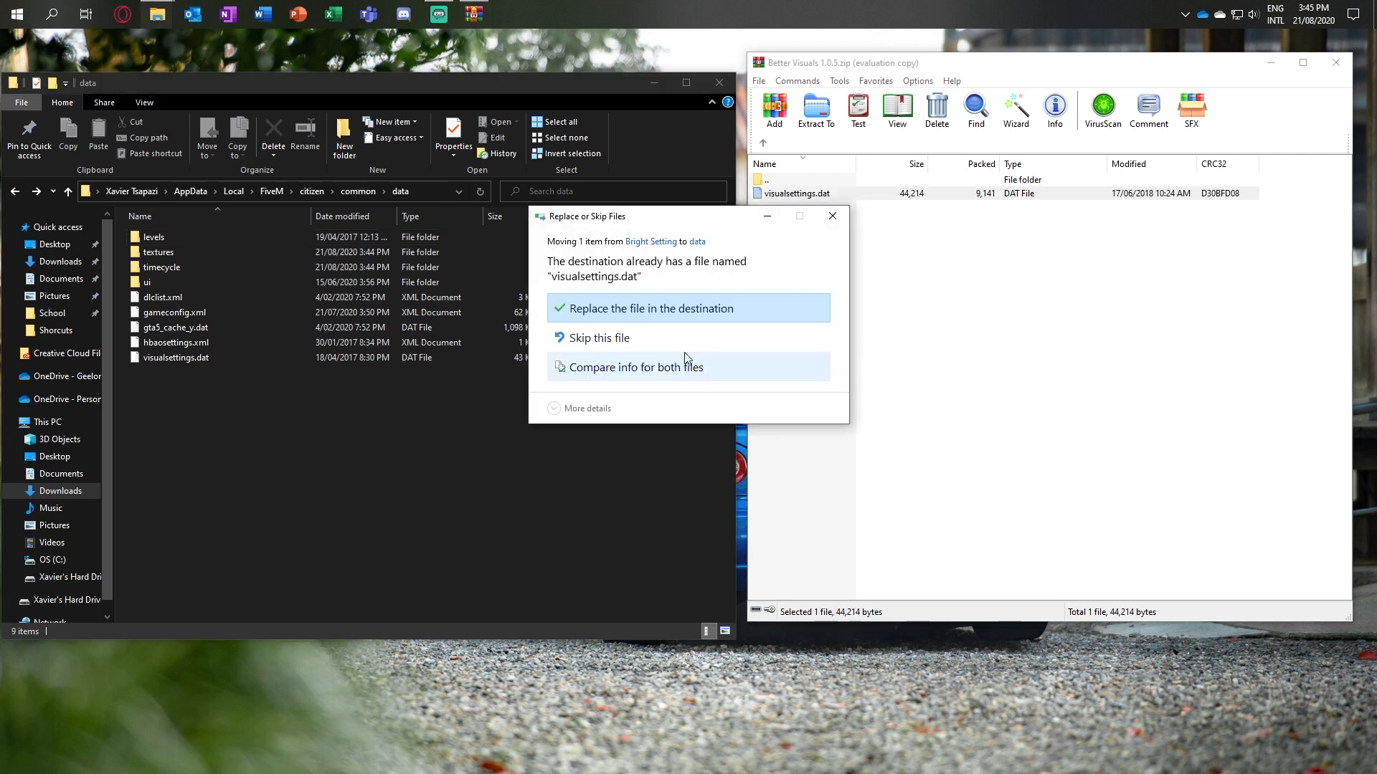
click(674, 309)
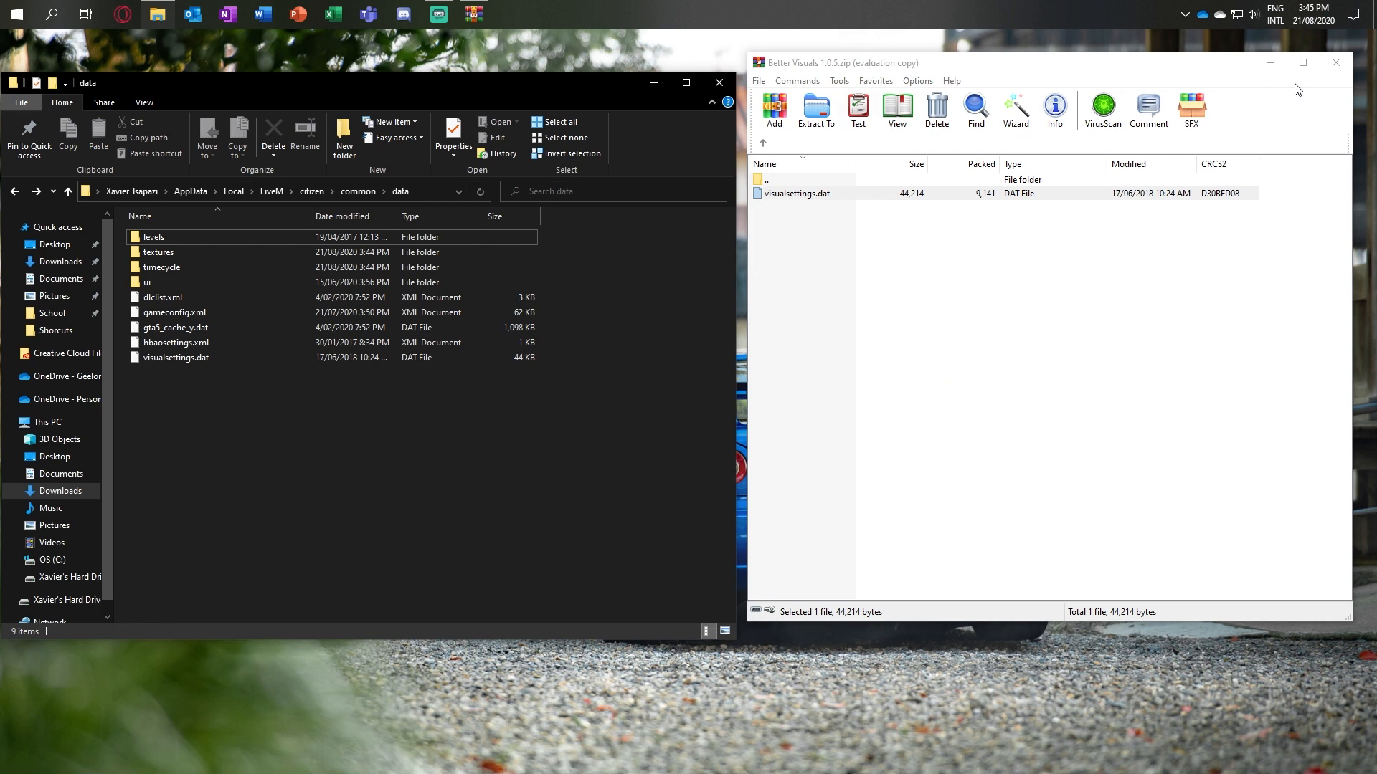
click(1333, 65)
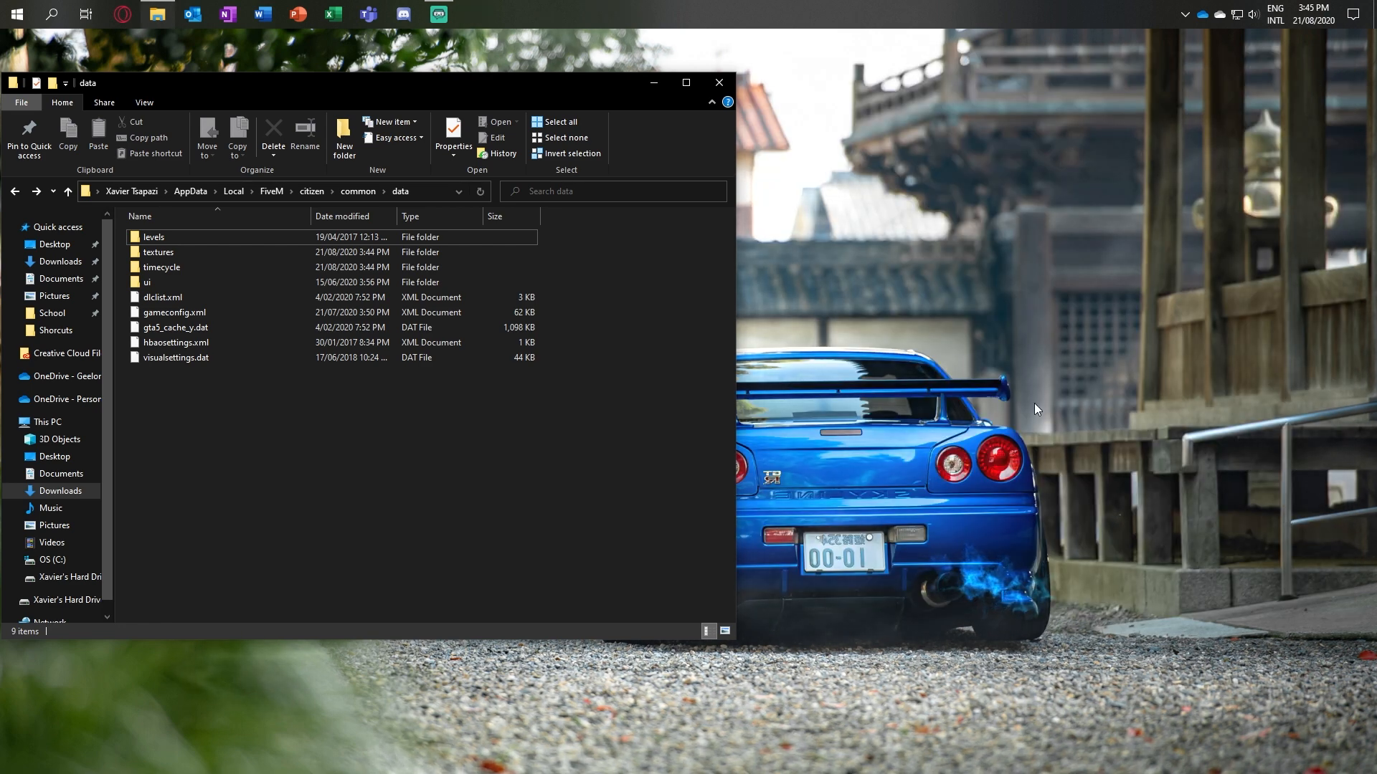
Step: Go back from the data folder to the main FiveM application folder
click(17, 195)
click(17, 195)
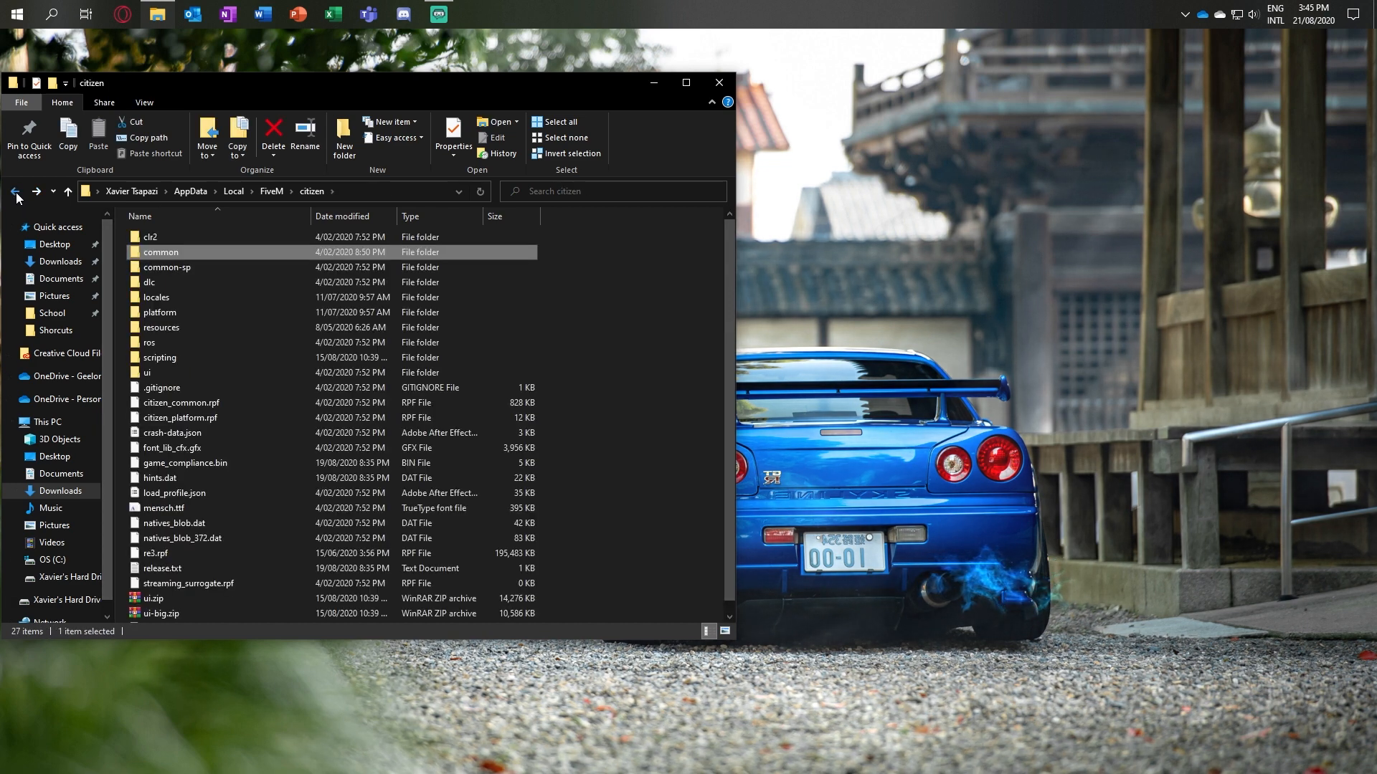
click(18, 195)
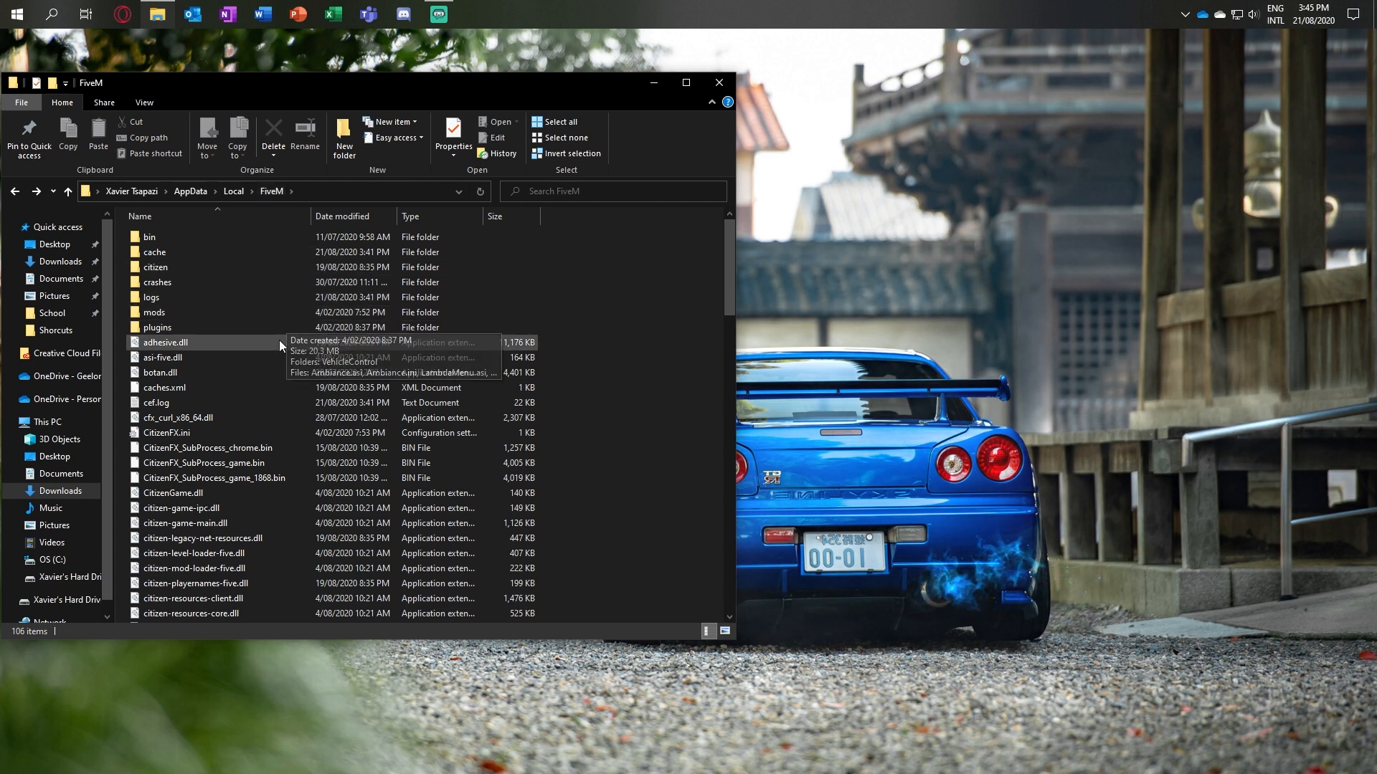
Step: Open Conversion - LA Vegetation.rar from the Downloads folder in WinRAR and dismiss the licence reminder
click(78, 493)
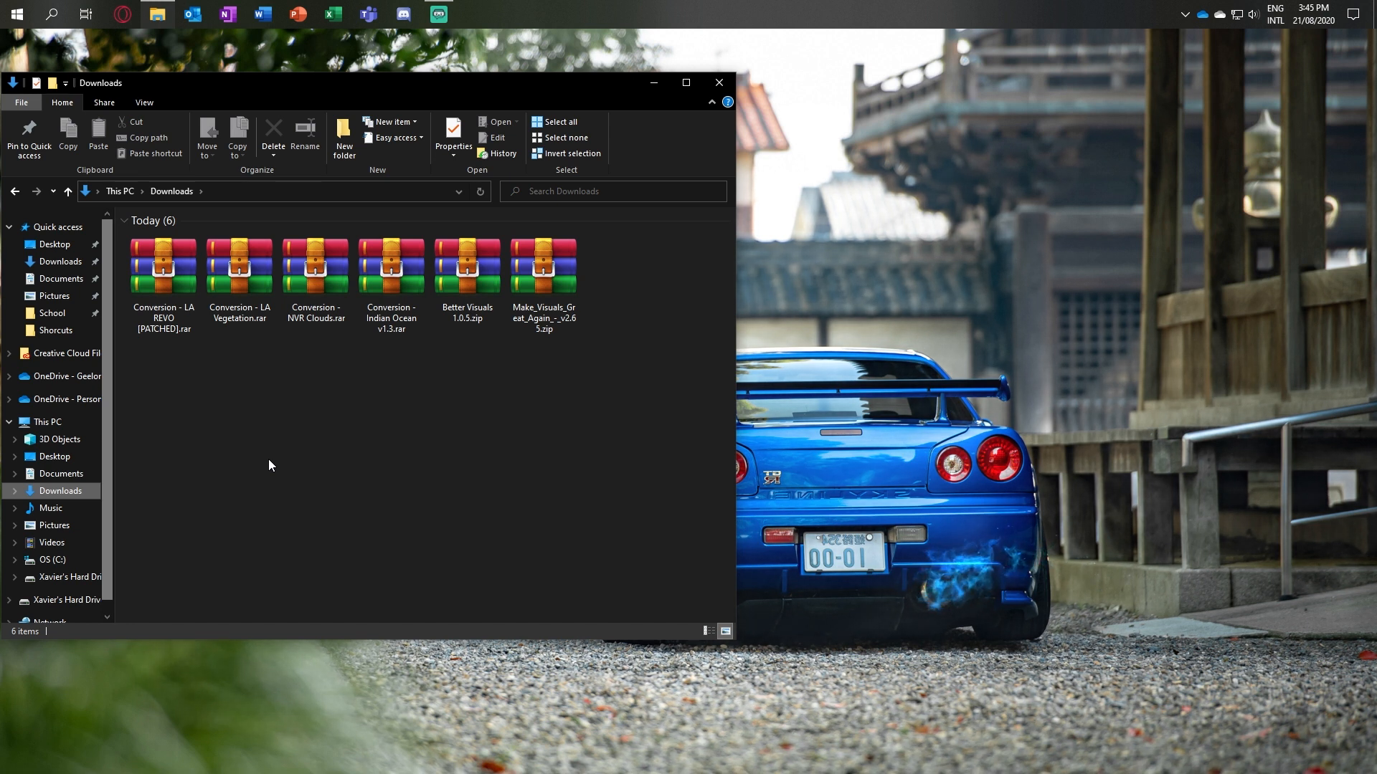
click(238, 284)
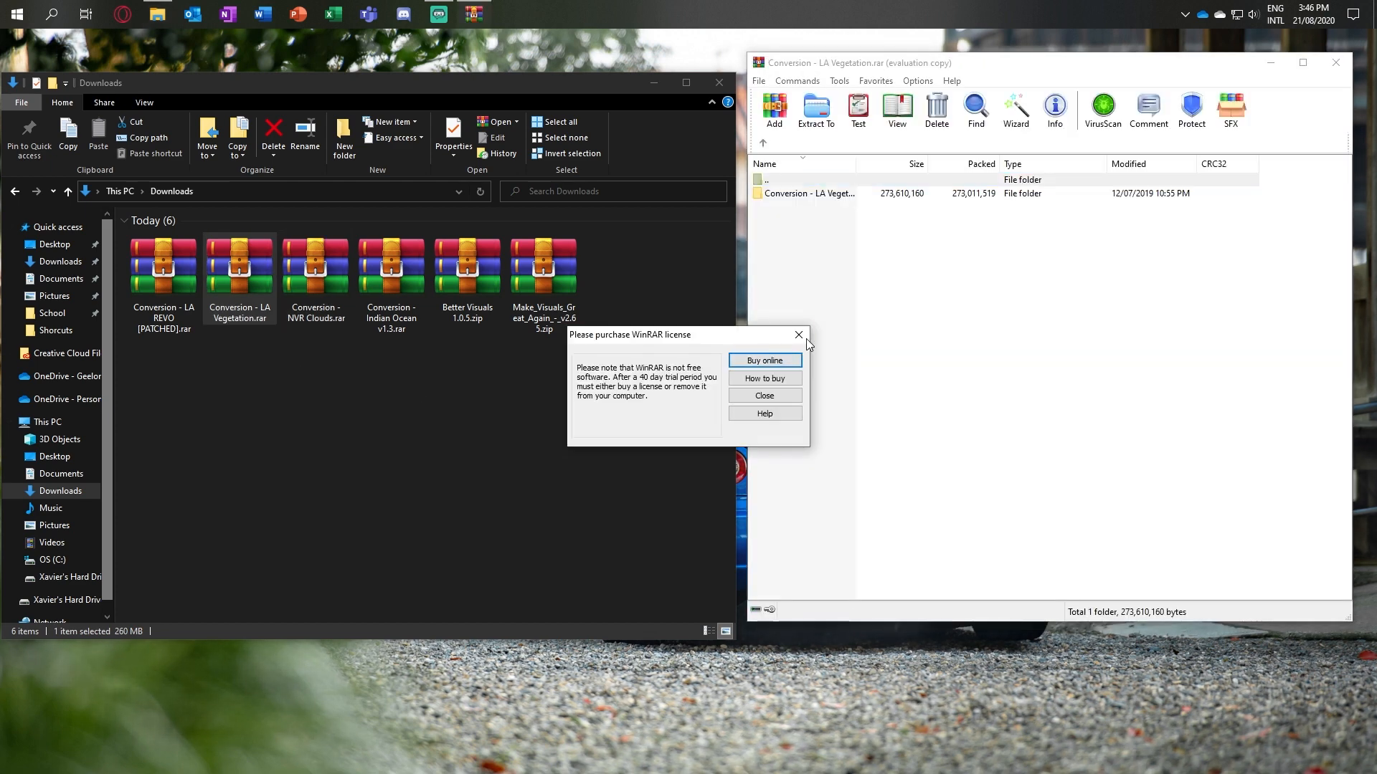
click(800, 336)
click(381, 442)
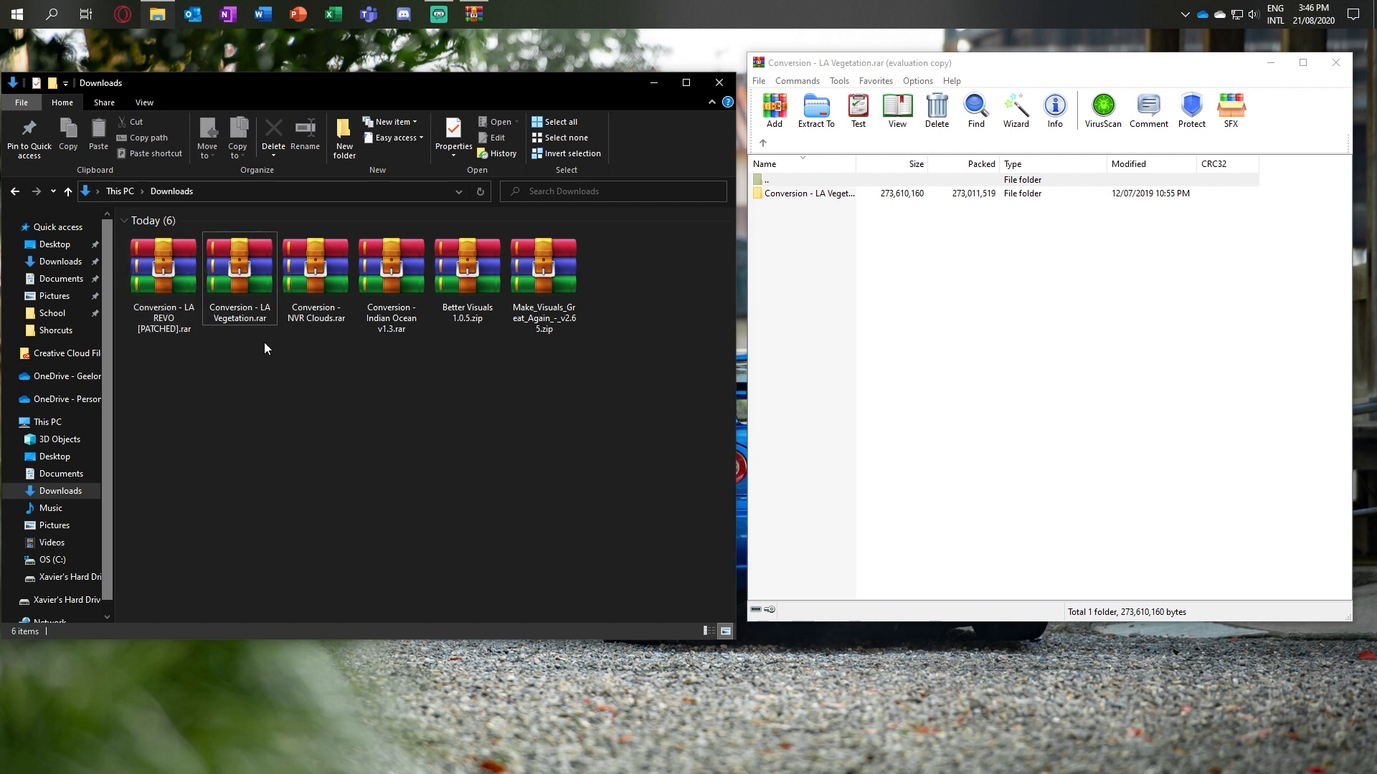
Step: Extract the citizen folder from the LA Vegetation archive into the main FiveM folder, replacing the existing files, and close the archive
click(14, 193)
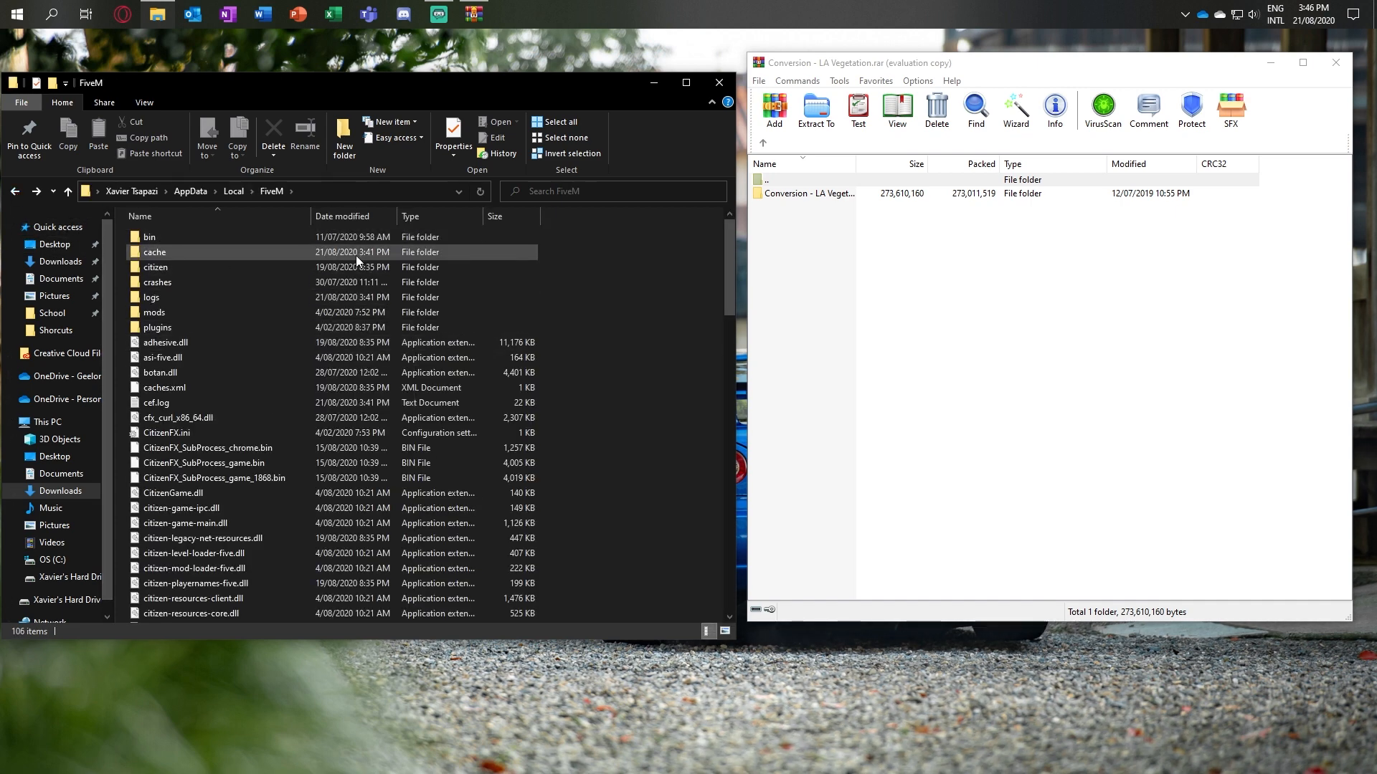
click(957, 377)
click(829, 195)
double_click(828, 195)
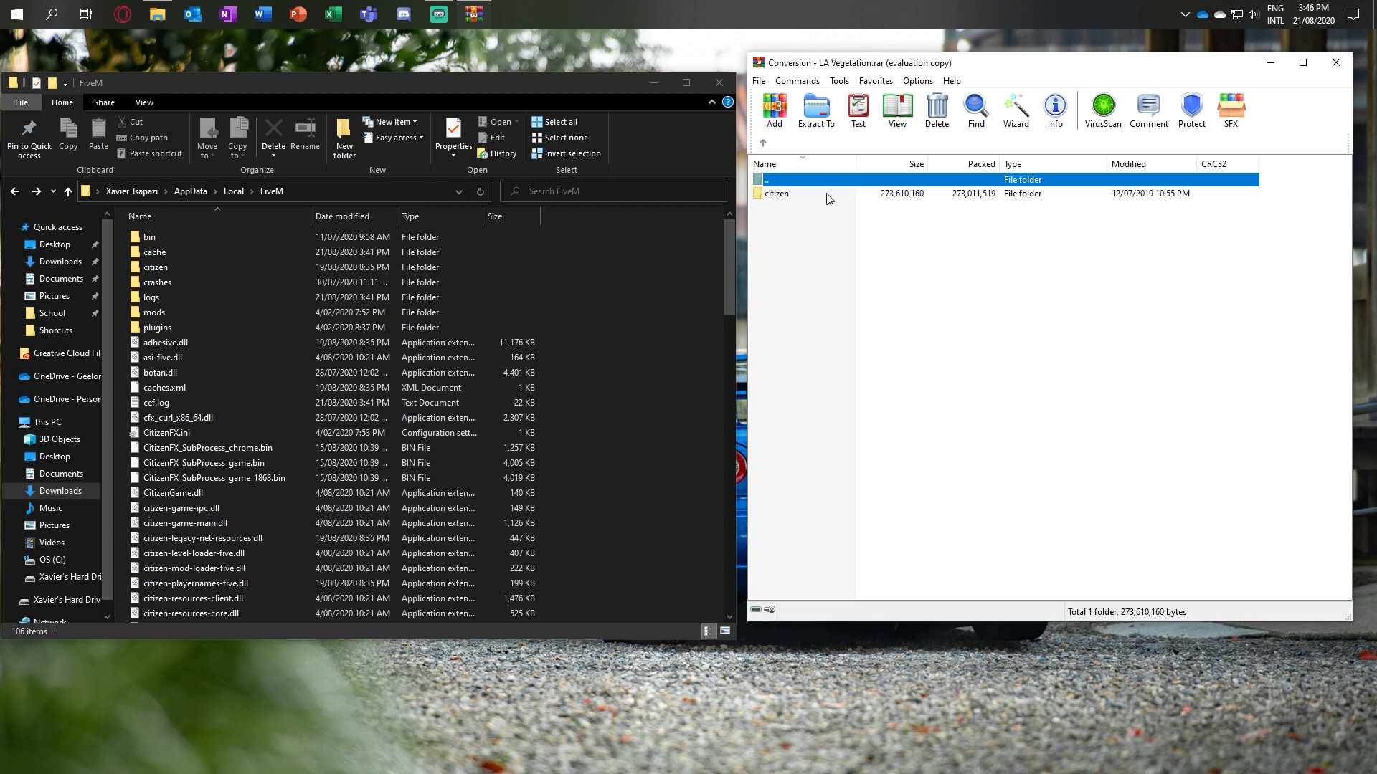
click(826, 197)
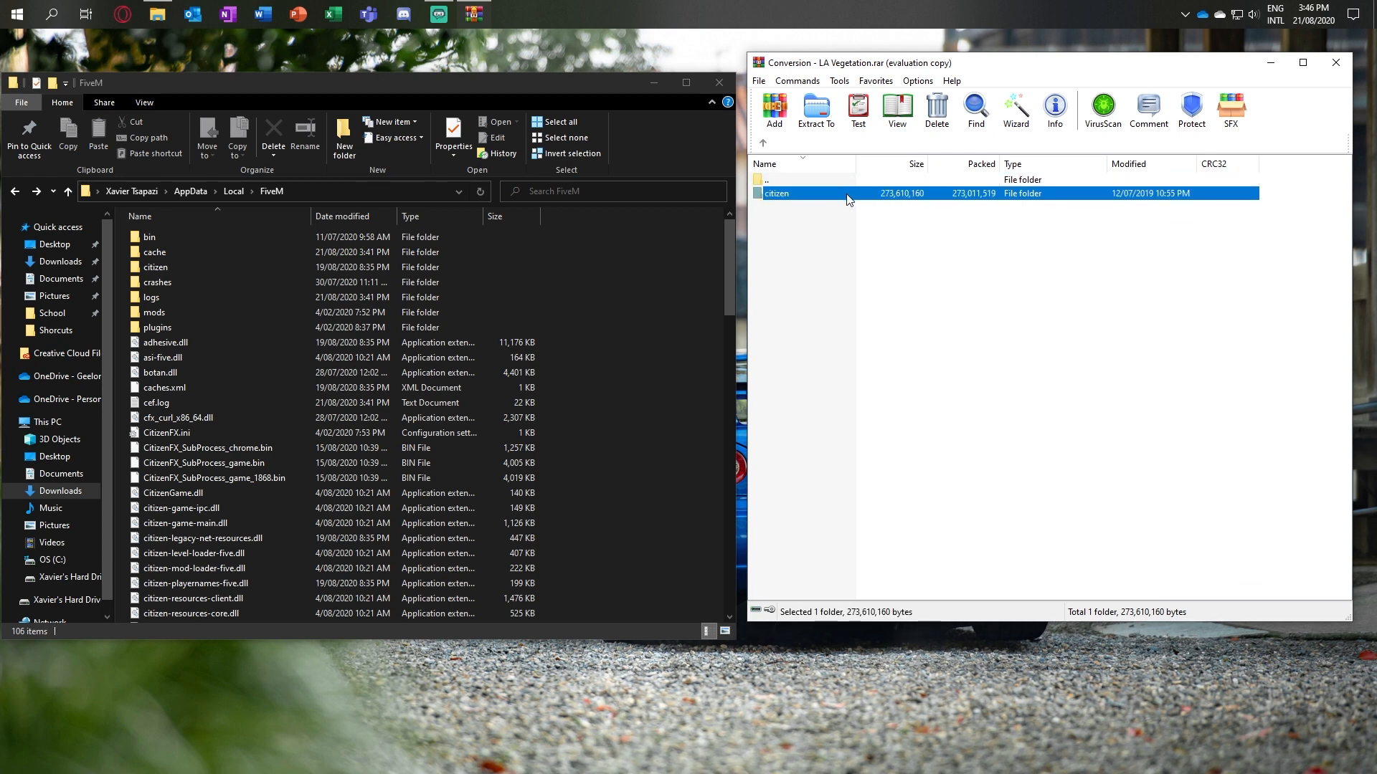
drag(848, 351, 669, 317)
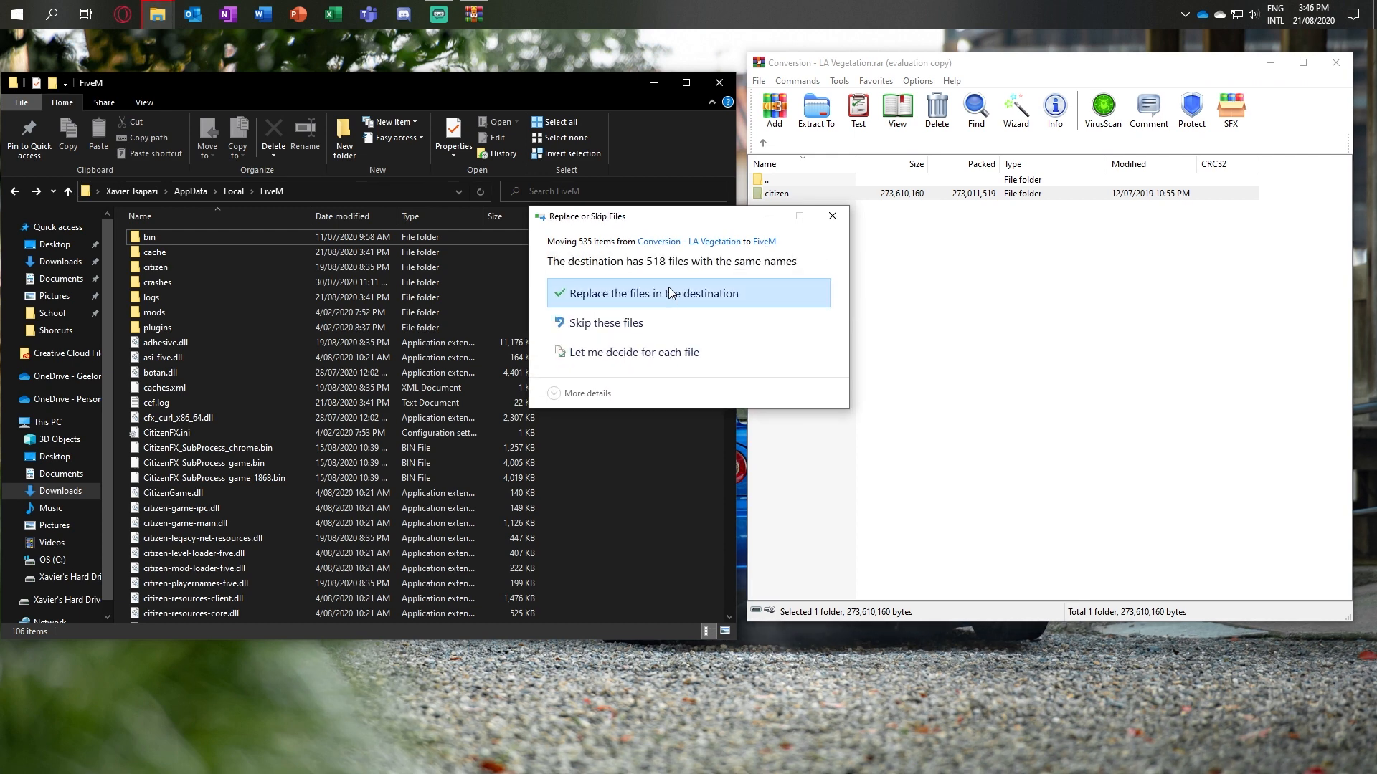
click(670, 292)
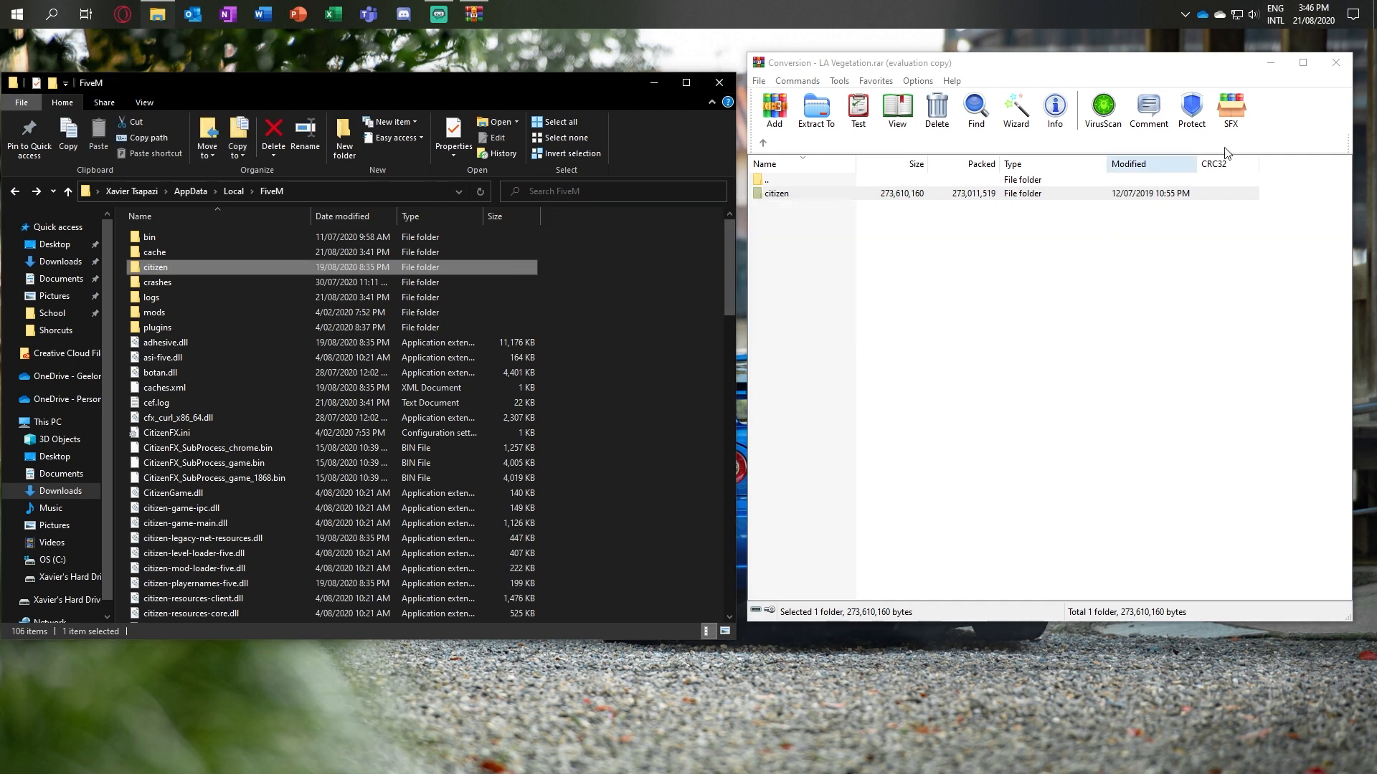
click(1334, 65)
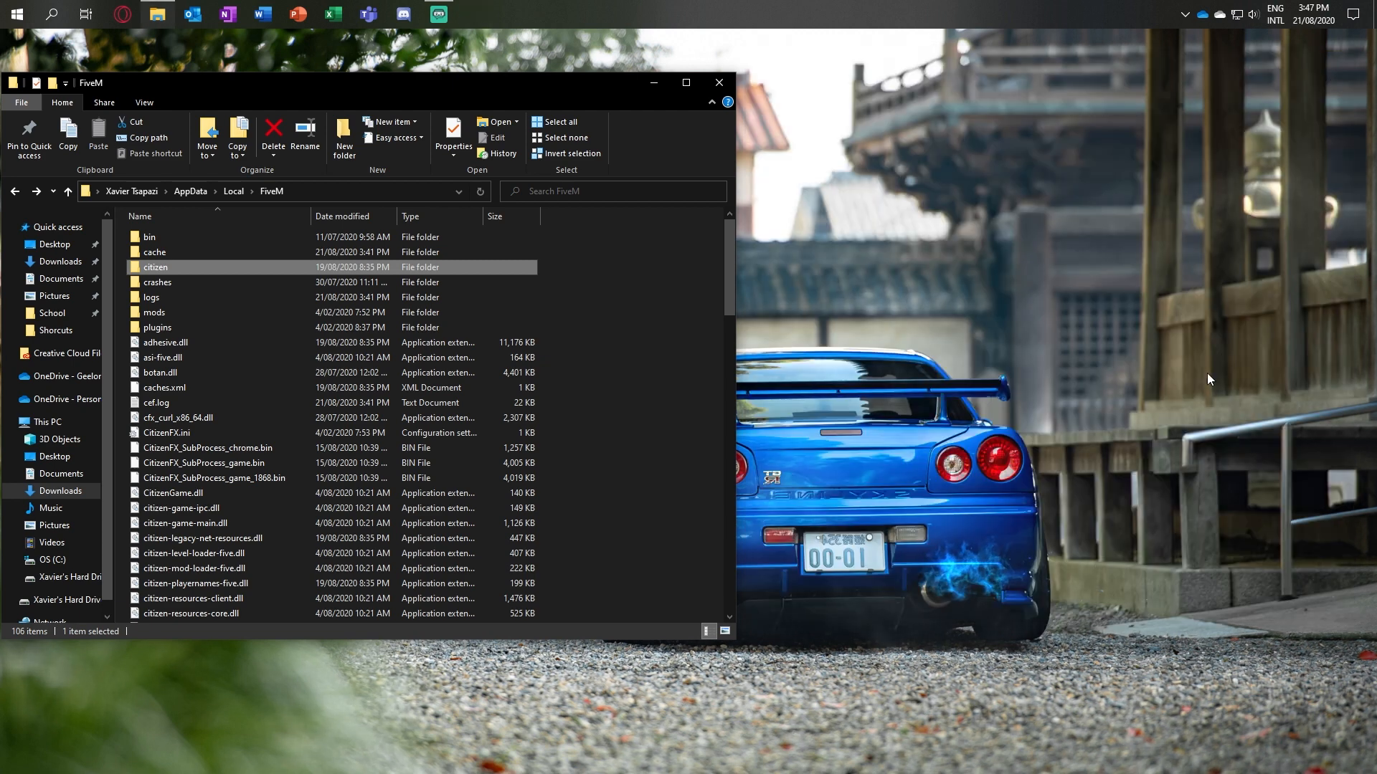
click(660, 364)
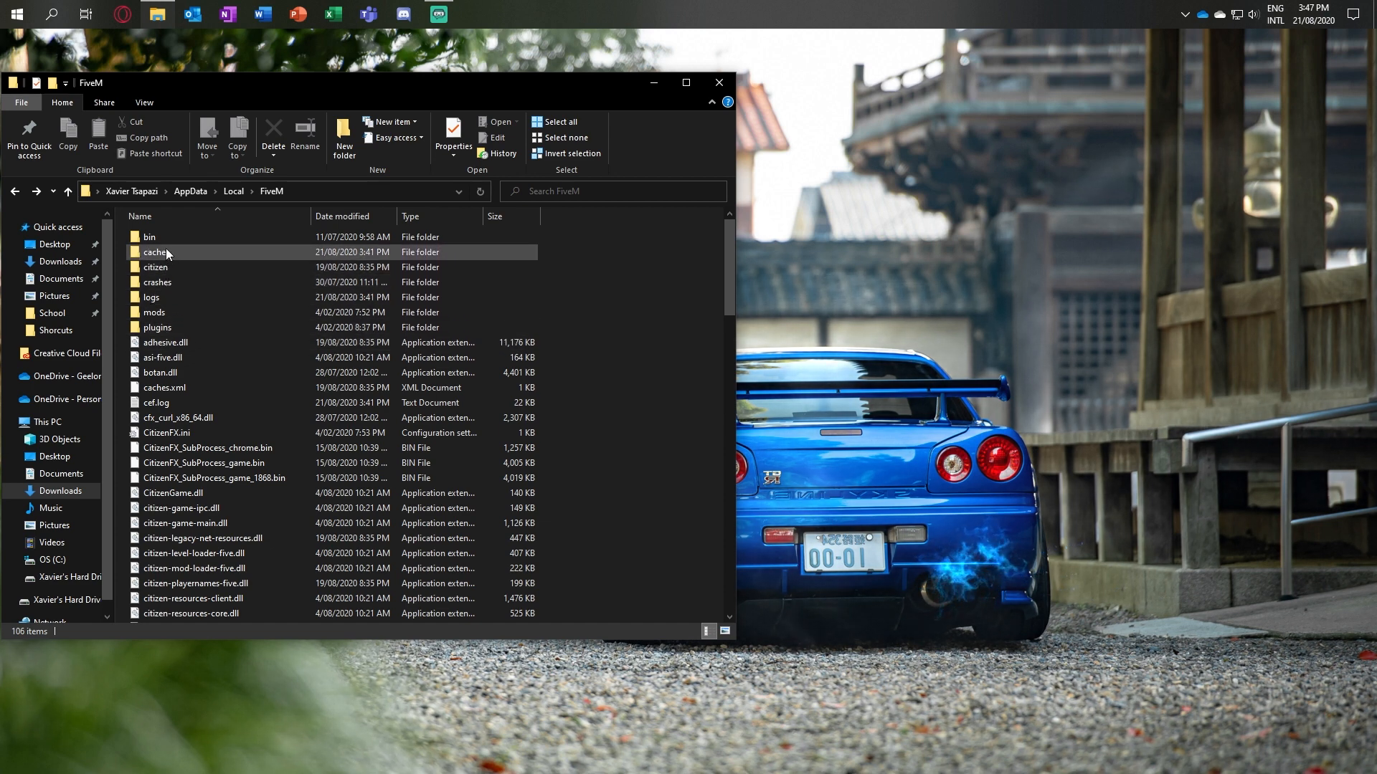
Step: Open Conversion - LA REVO [PATCHED].rar from the Downloads folder and dismiss the licence reminder
click(60, 491)
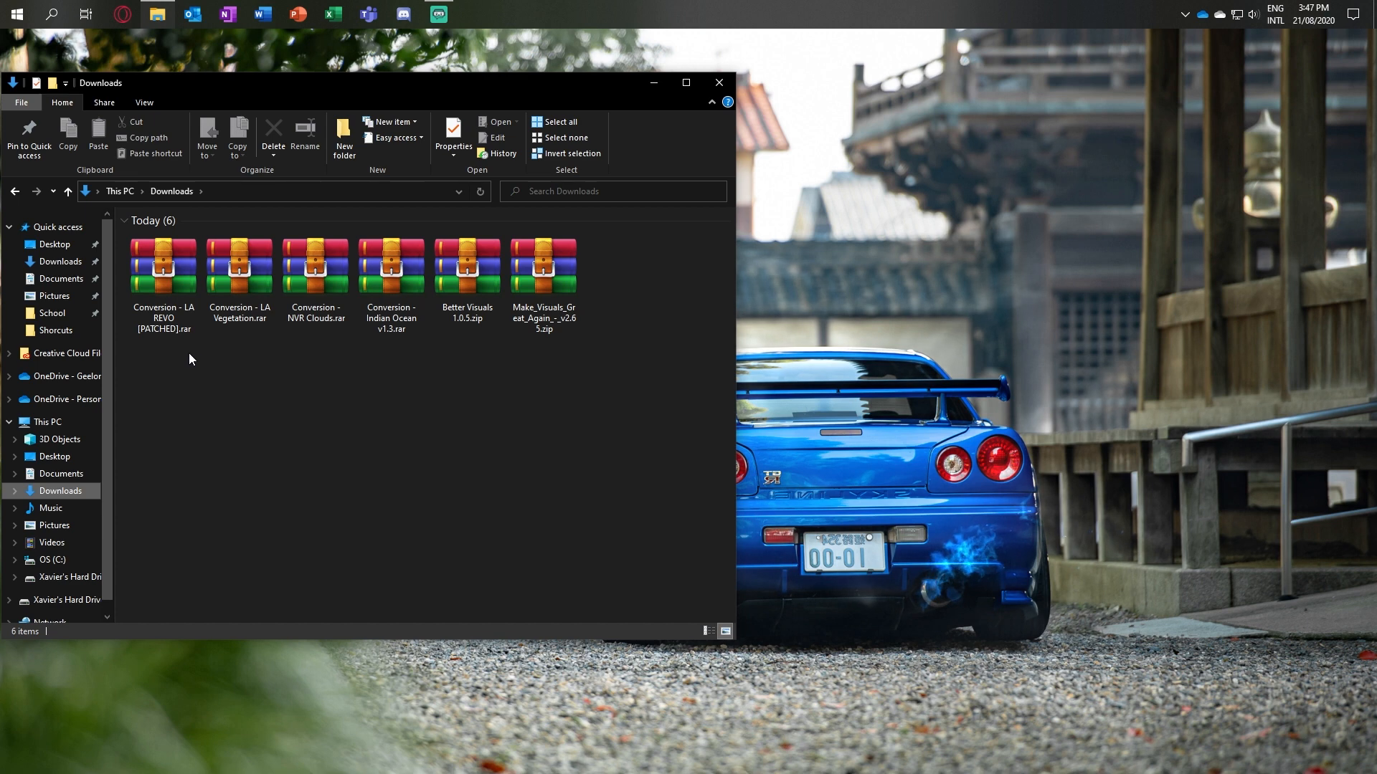
double_click(175, 320)
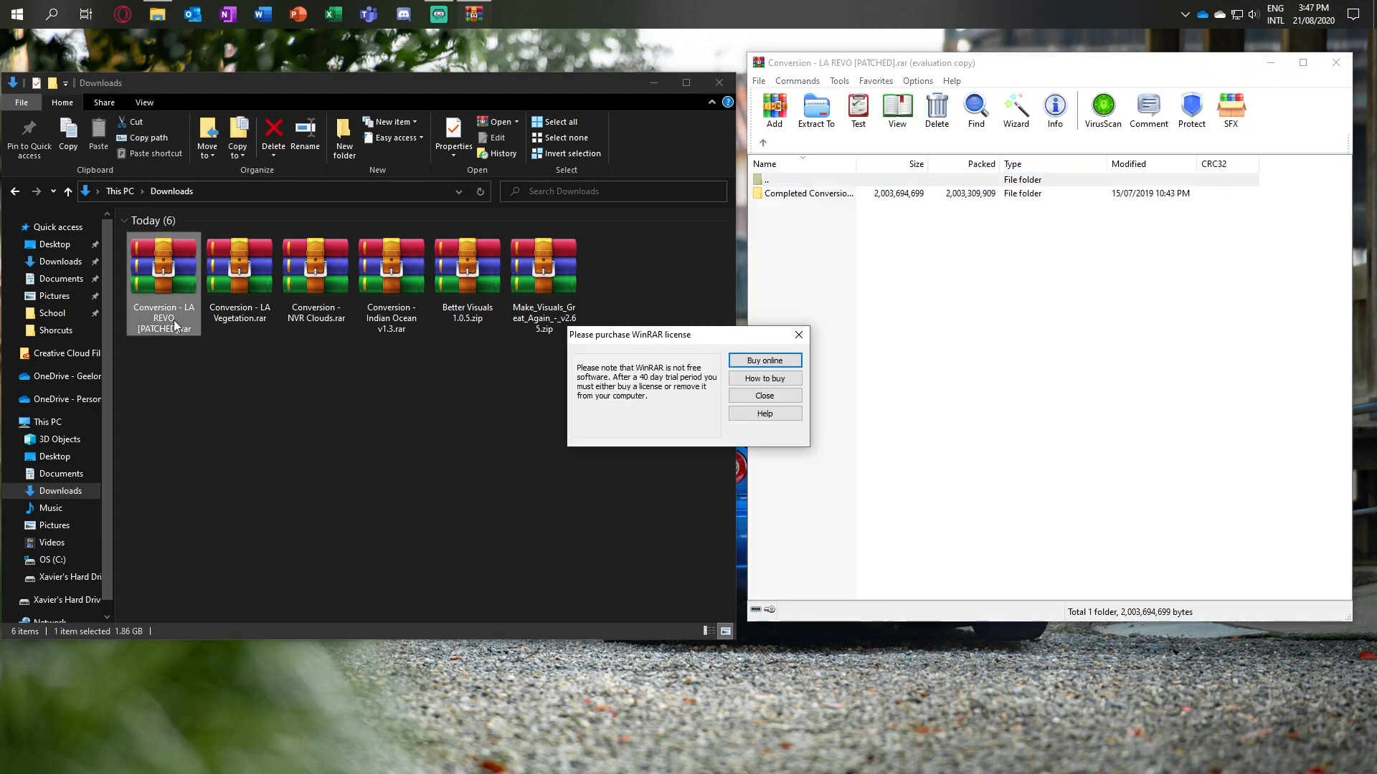
click(807, 334)
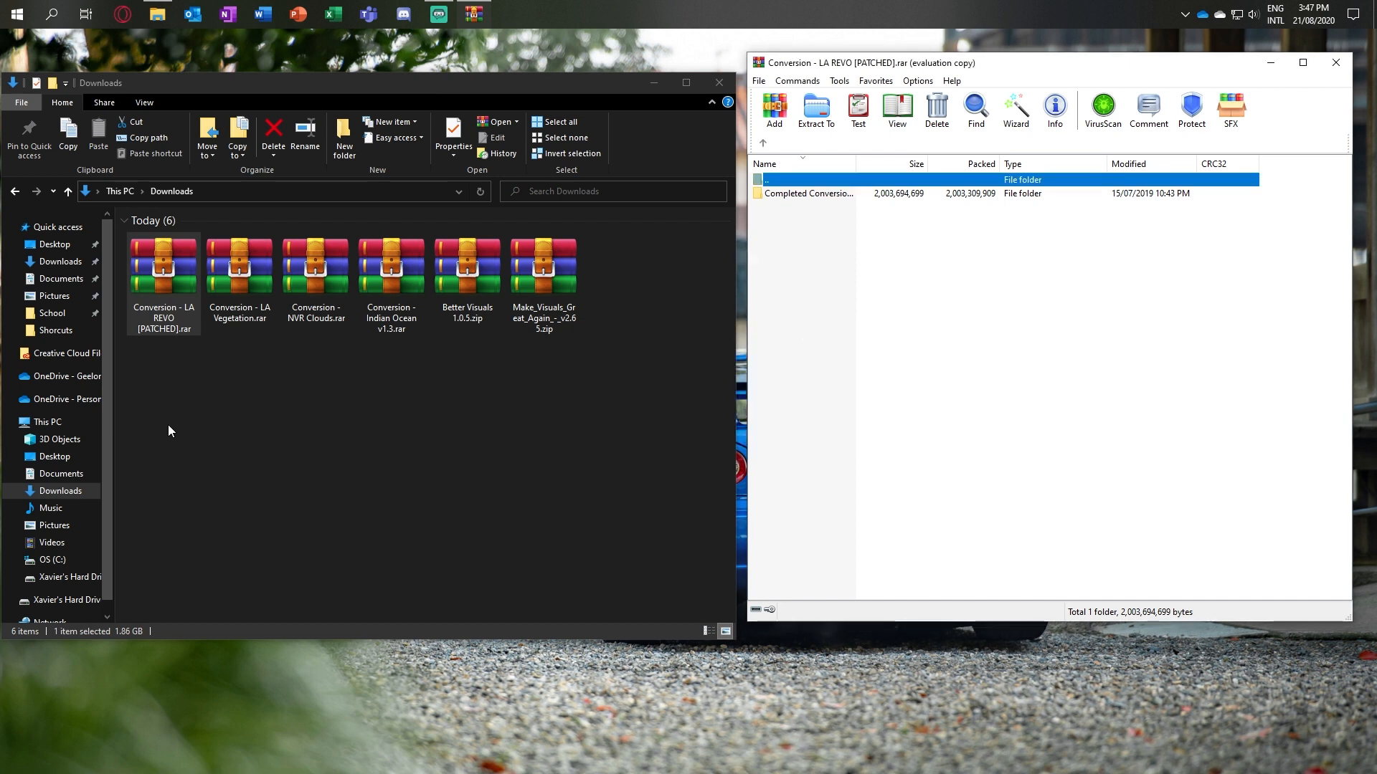
Step: Return File Explorer to the FiveM folder and go into citizen, platform, levels, gta5
click(14, 192)
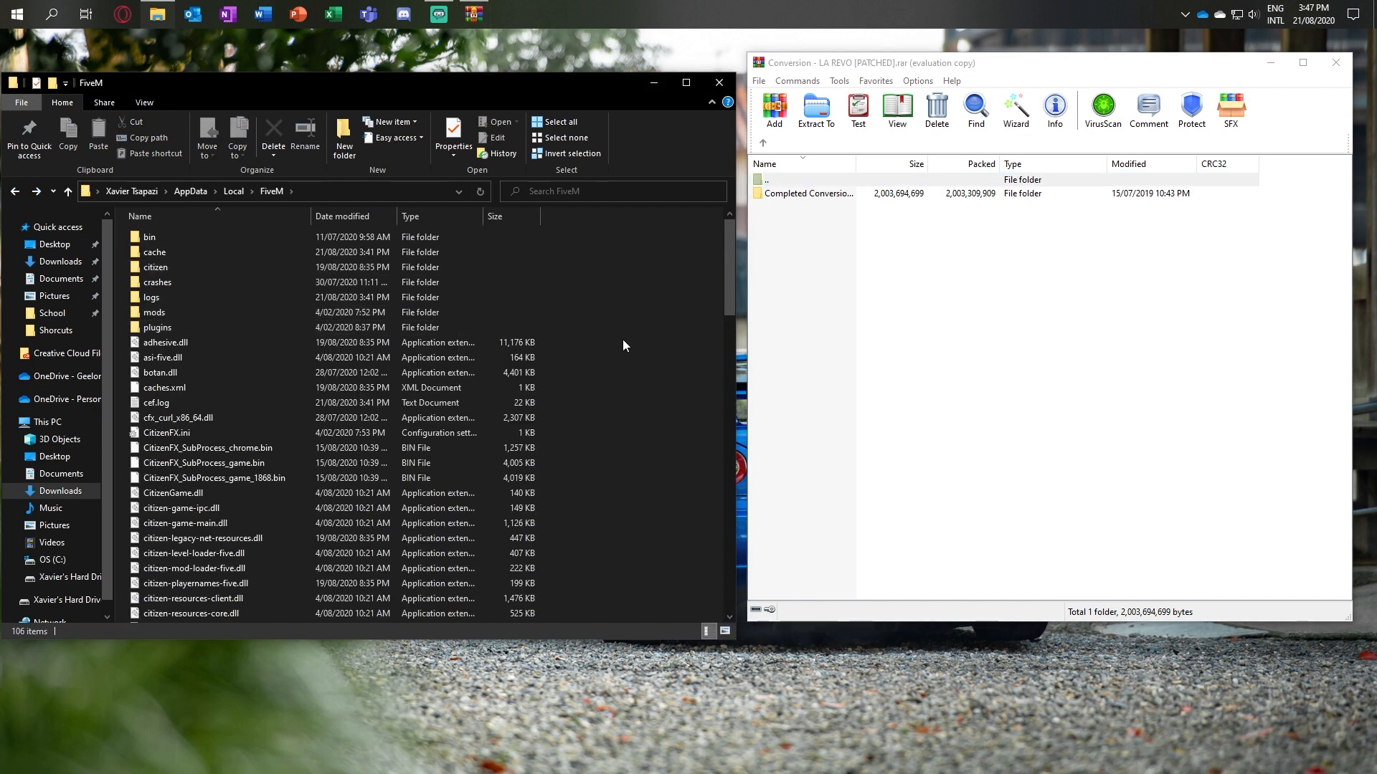
double_click(282, 267)
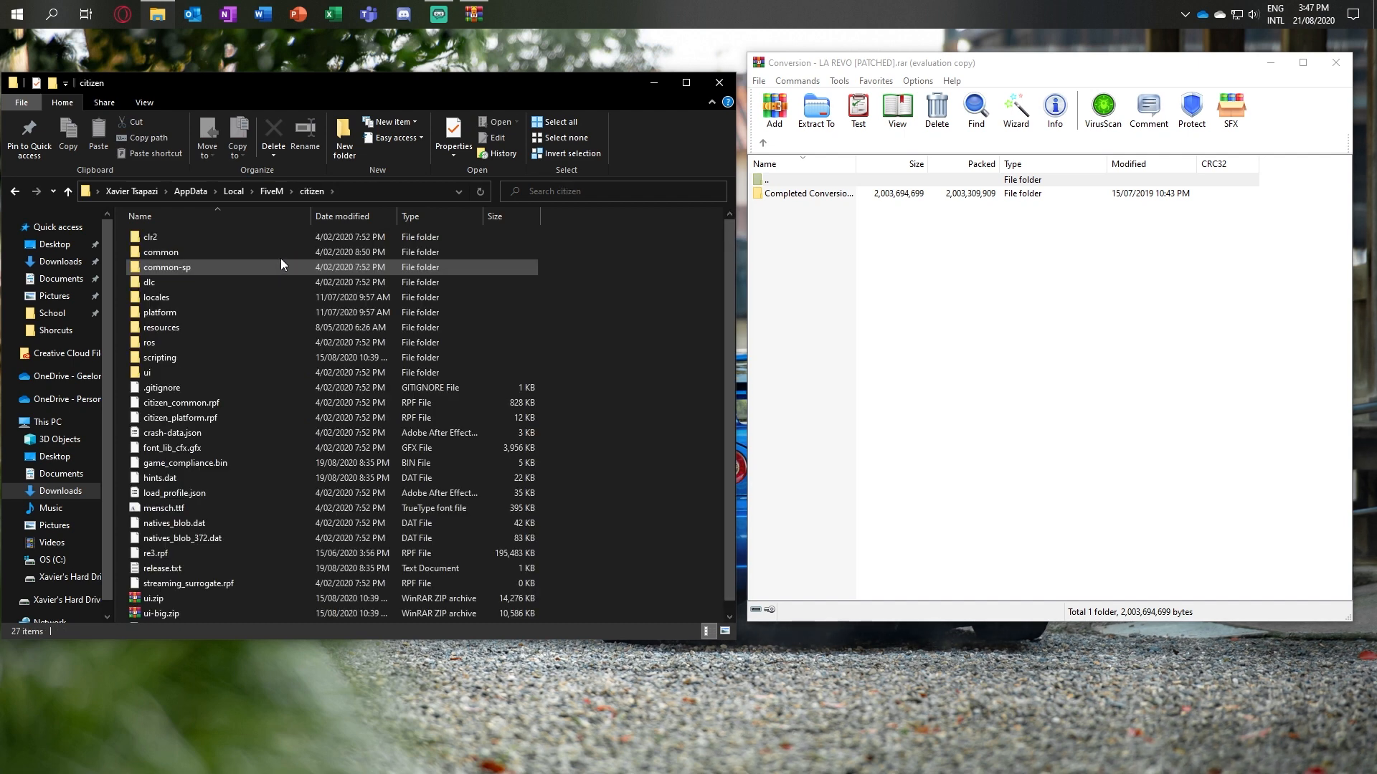
double_click(268, 313)
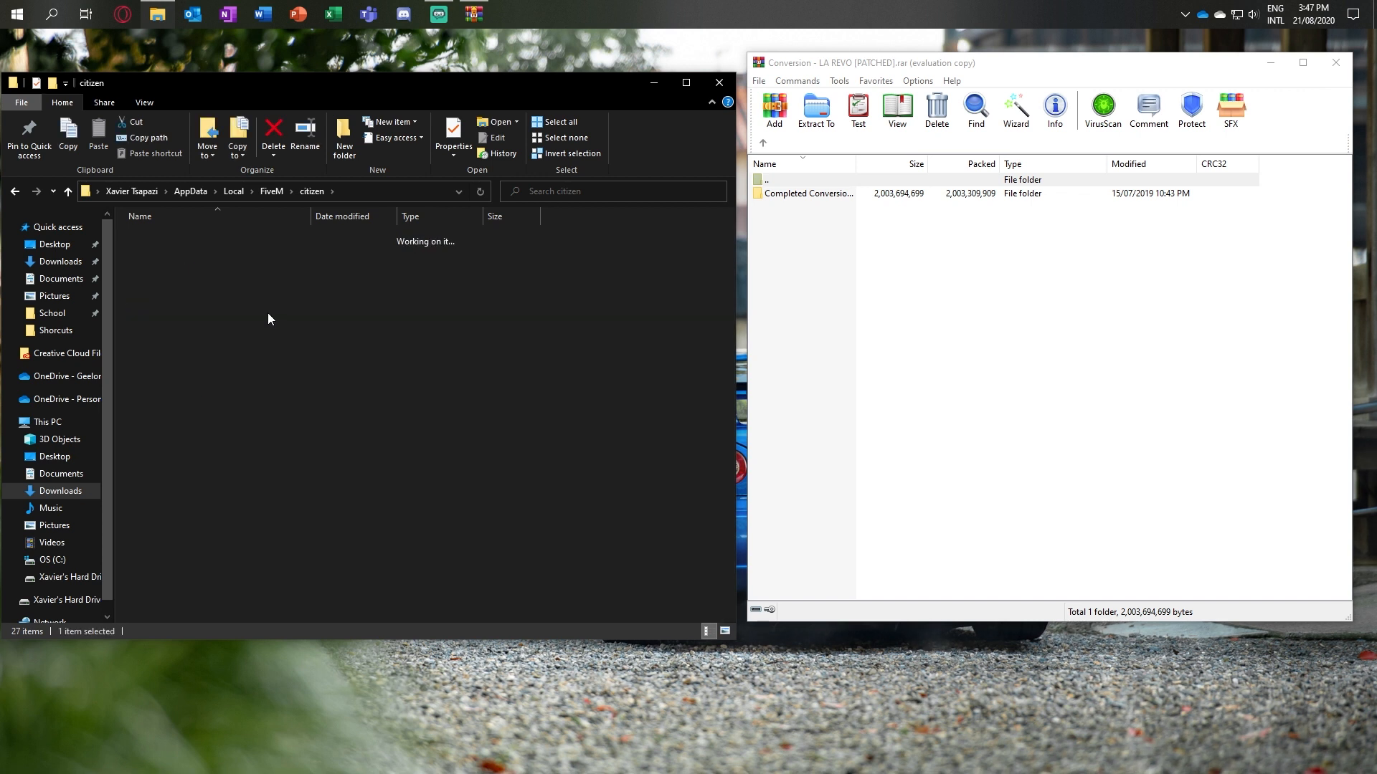
double_click(213, 270)
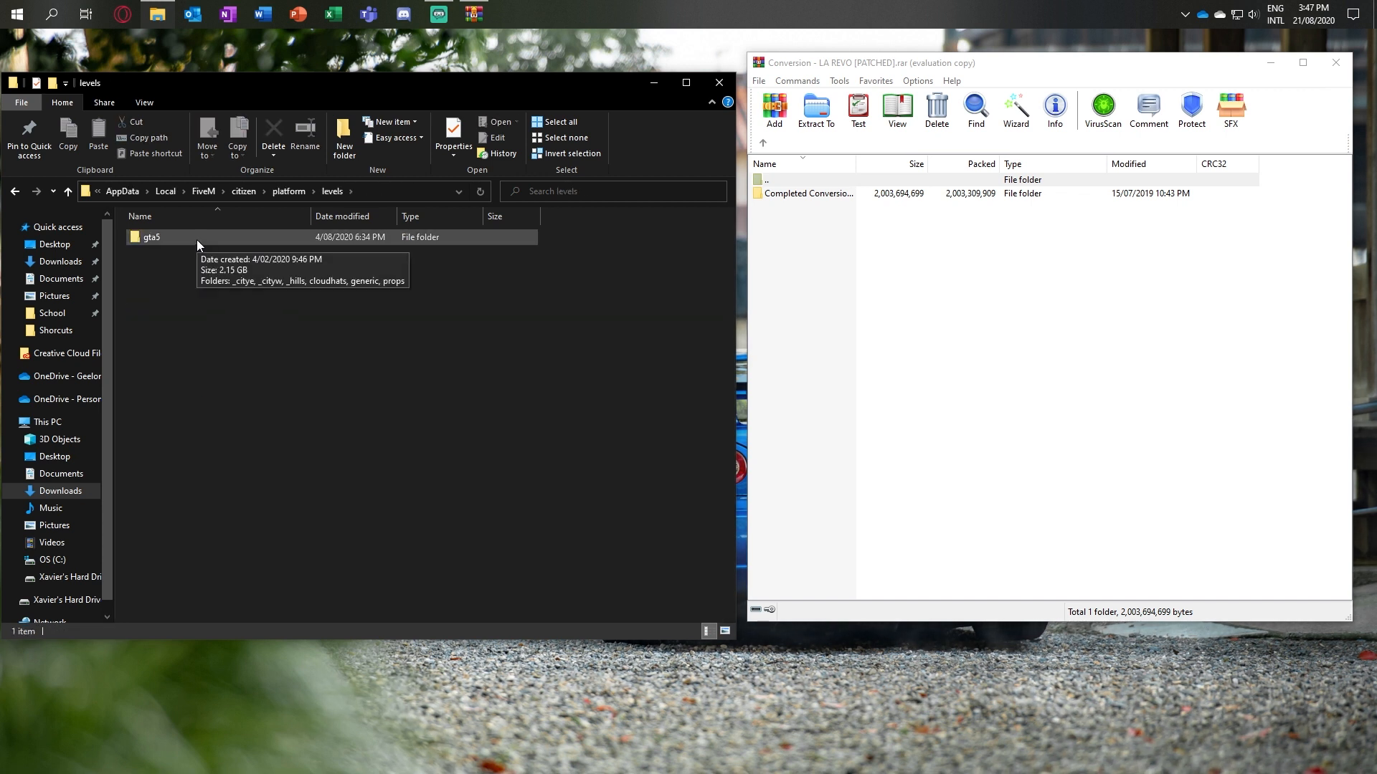
double_click(198, 244)
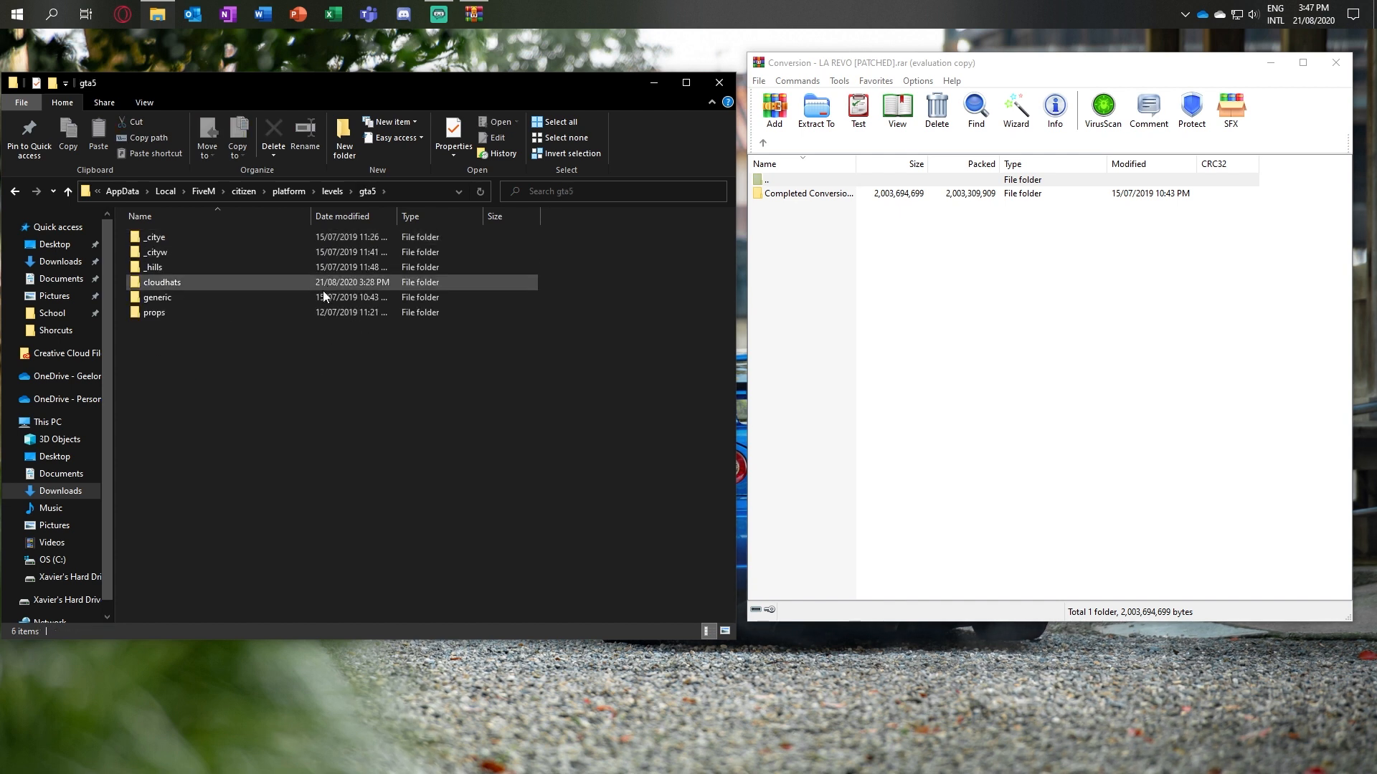
Step: Go to citizen/platform/levels/gta5 in the LA REVO archive and select the generic, _hills, _cityw and _citye folders
double_click(845, 194)
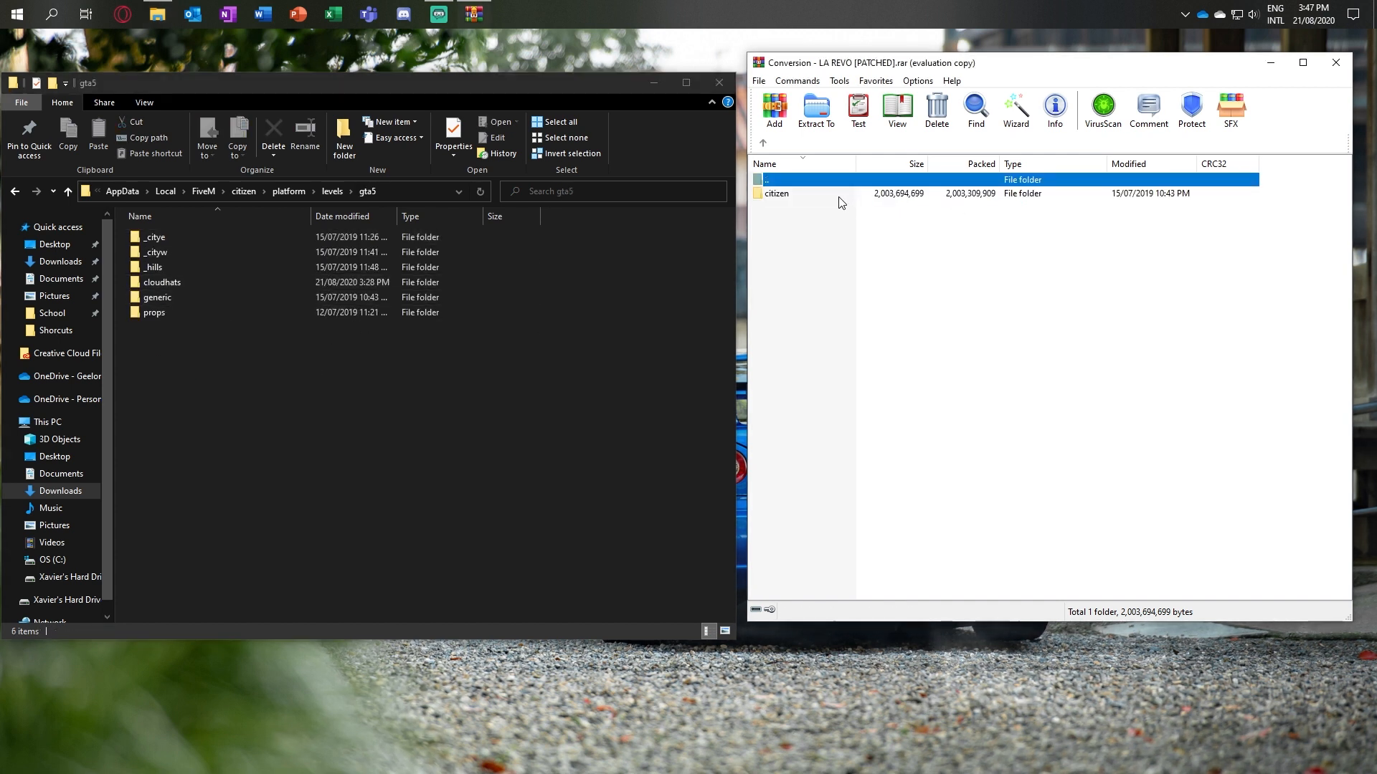
double_click(840, 195)
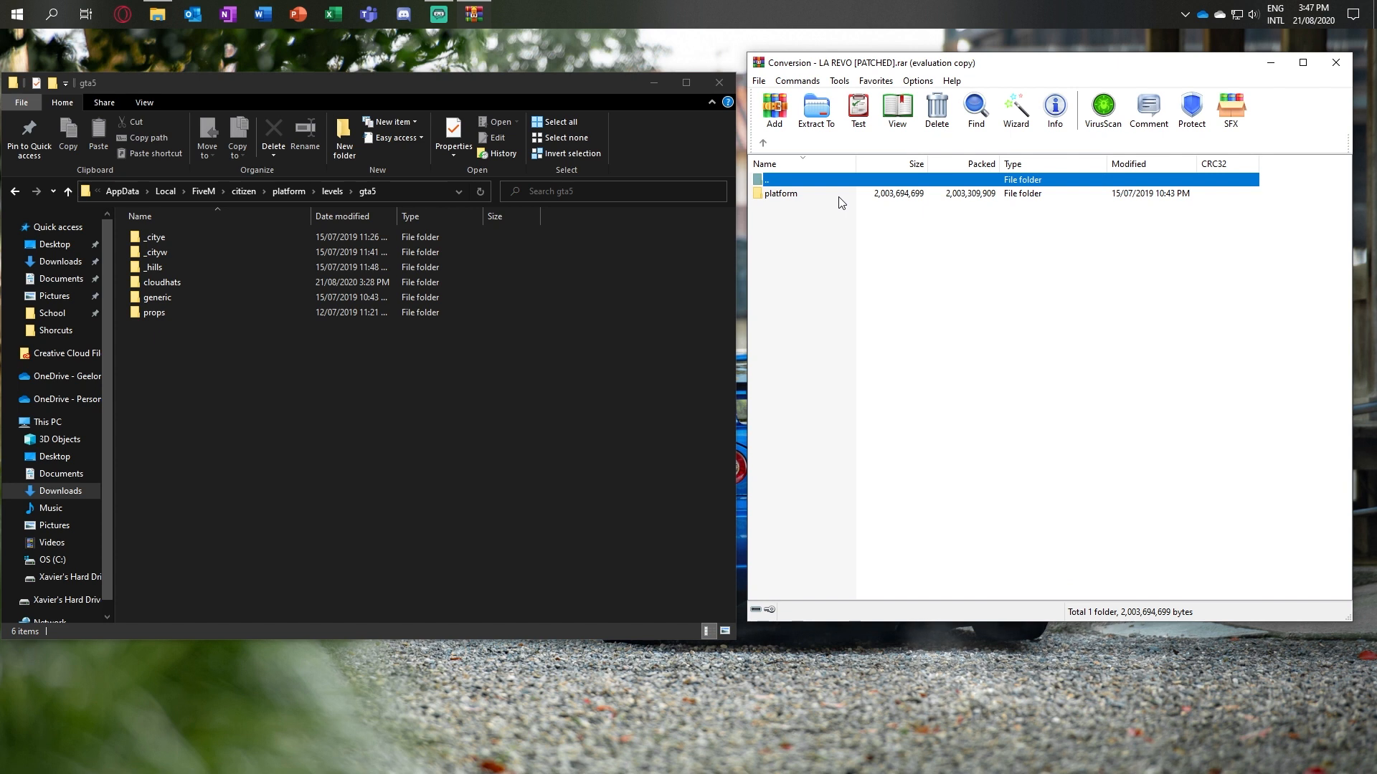
double_click(842, 203)
double_click(838, 200)
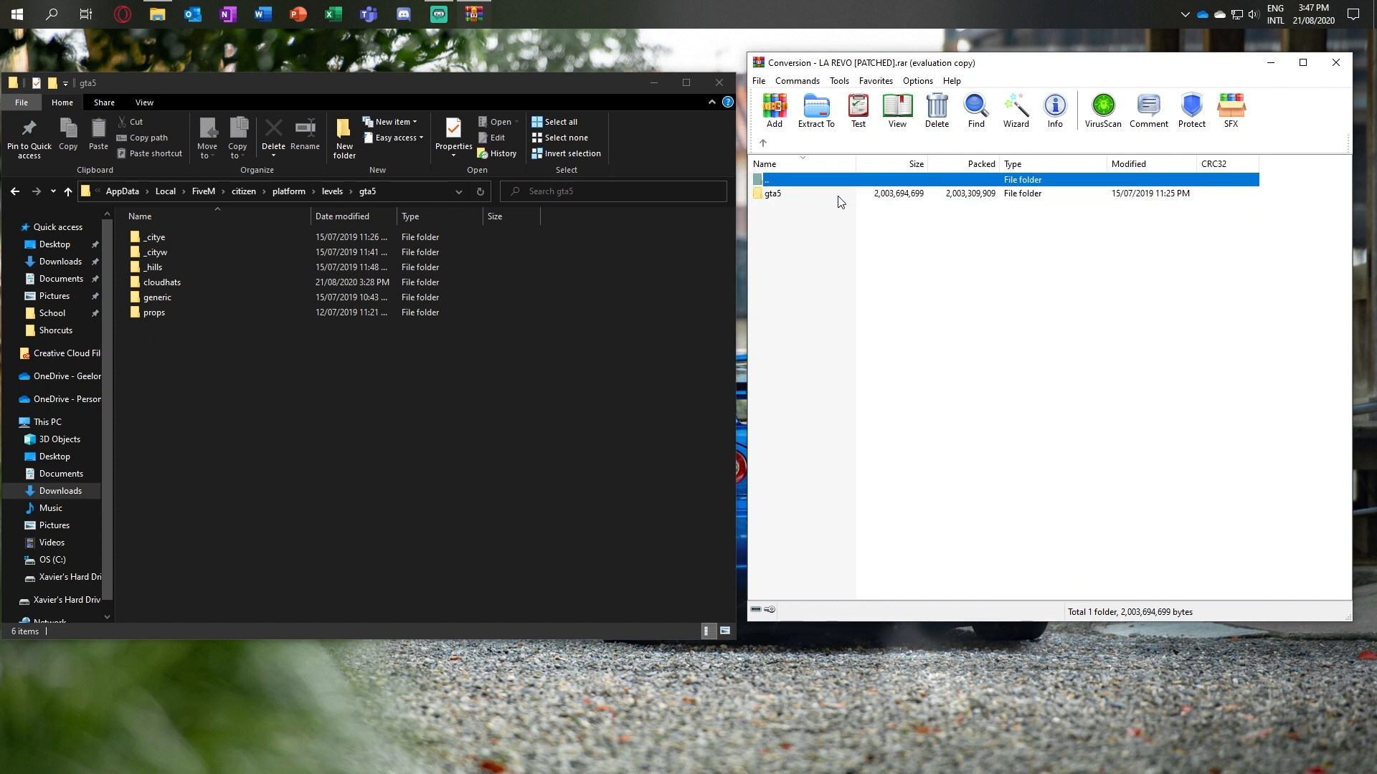
drag(966, 348, 585, 342)
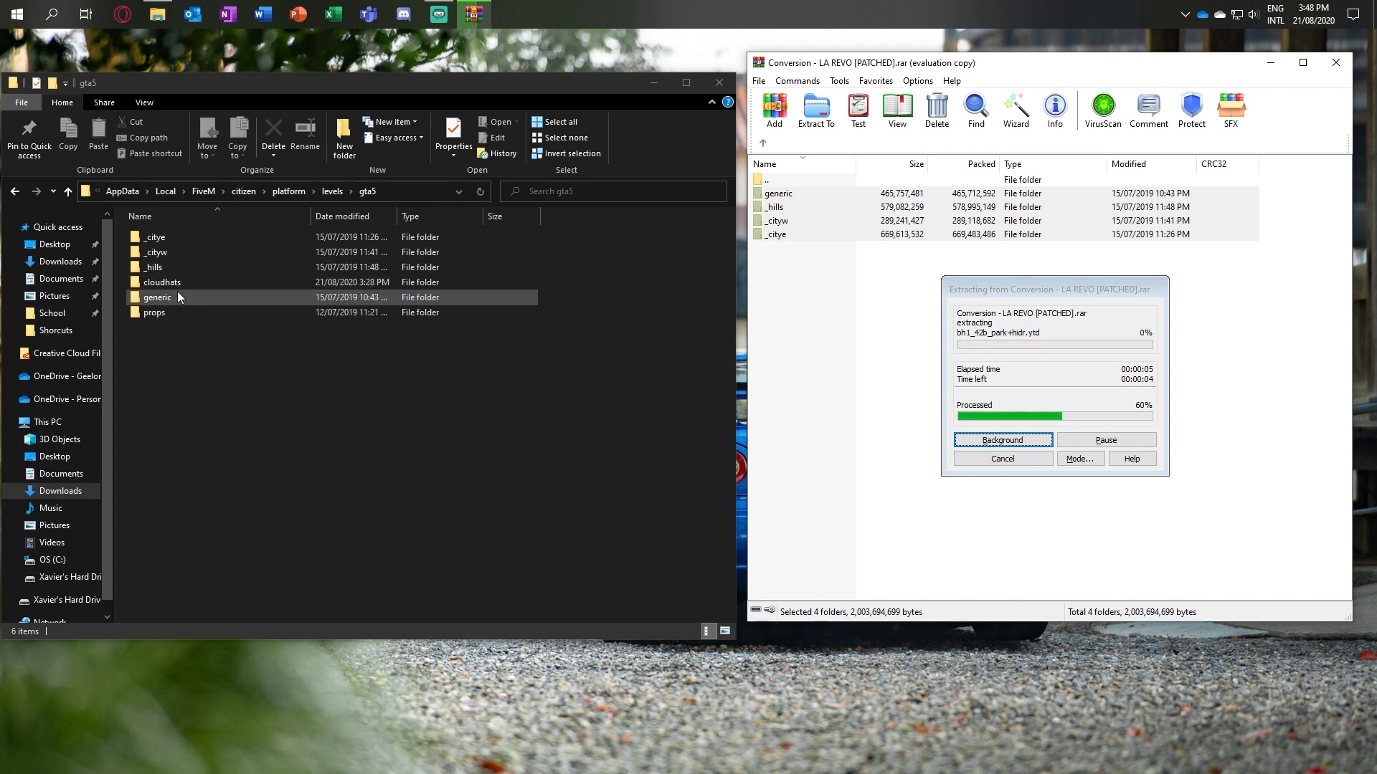
click(147, 312)
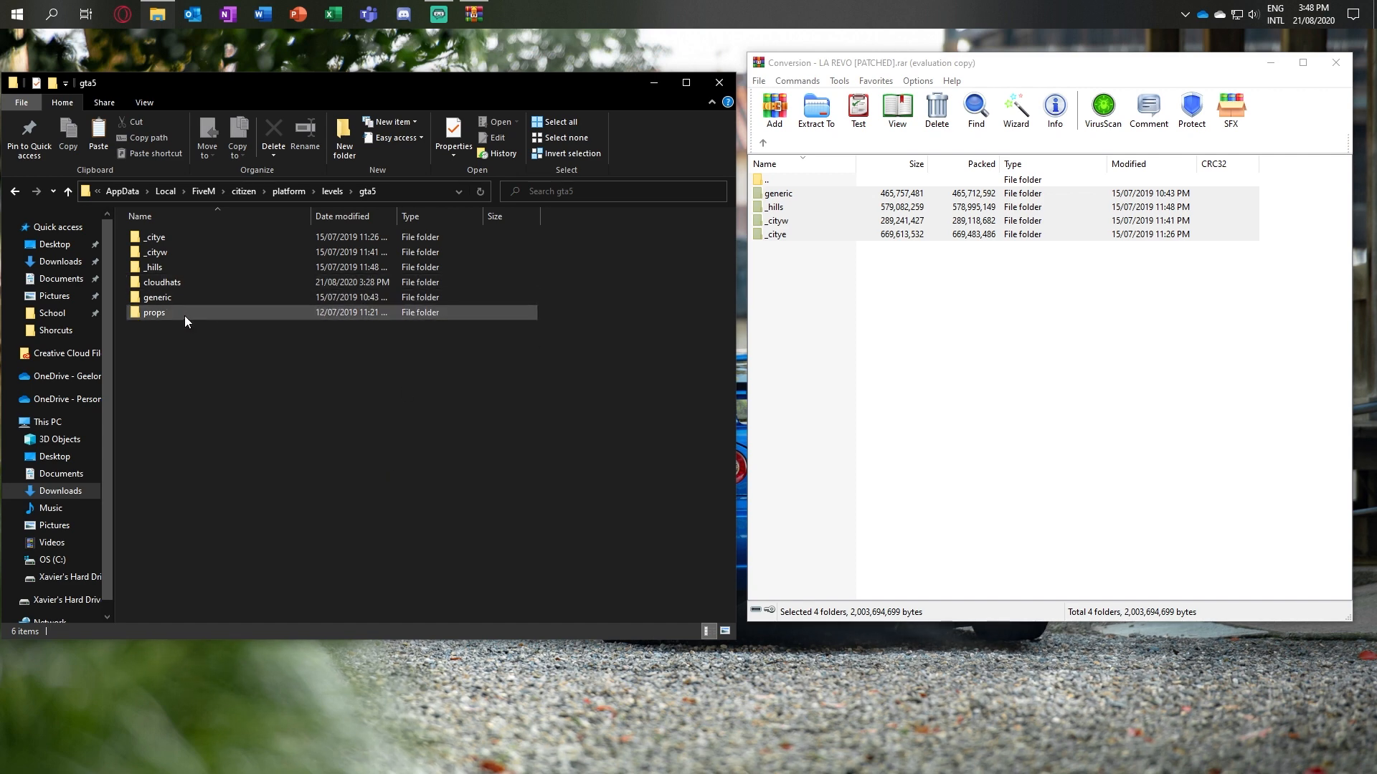
click(1095, 345)
drag(1095, 345, 553, 267)
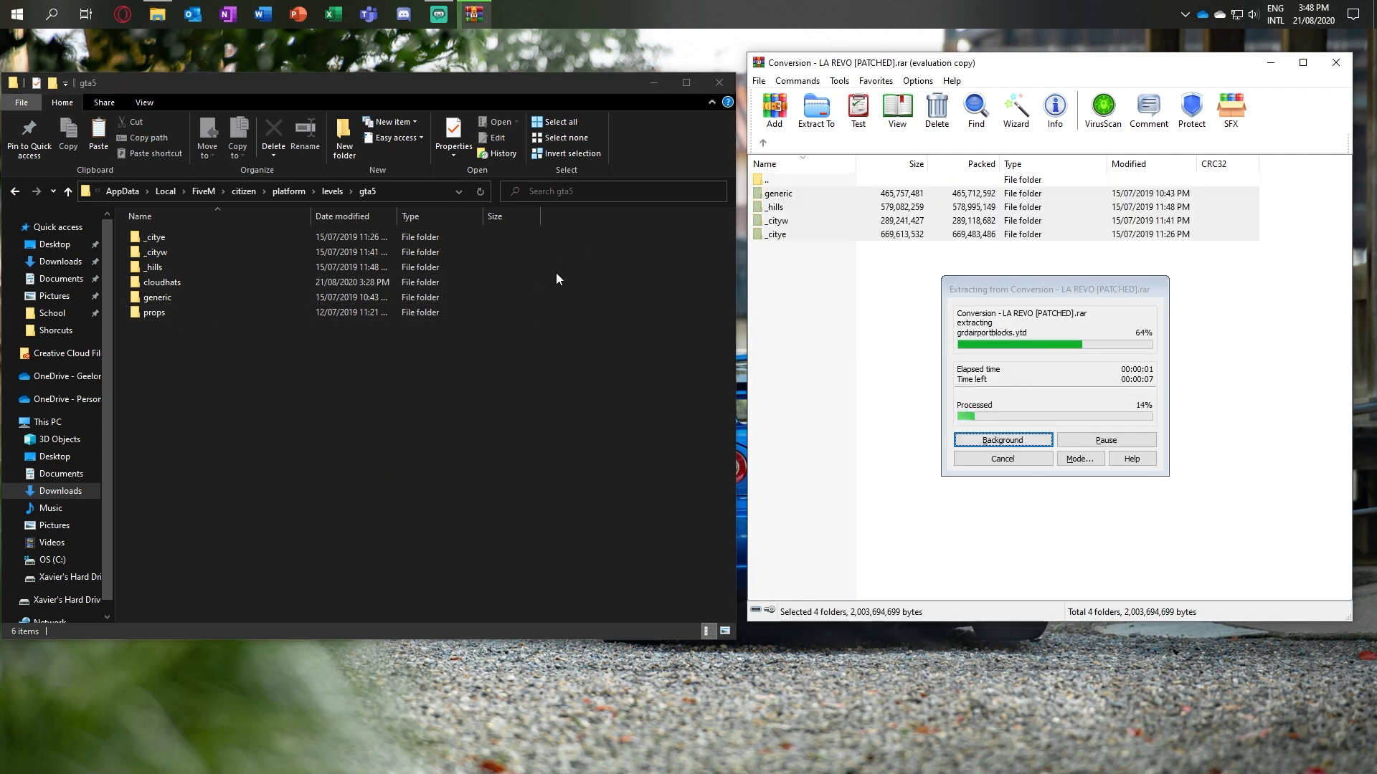
right_click(556, 273)
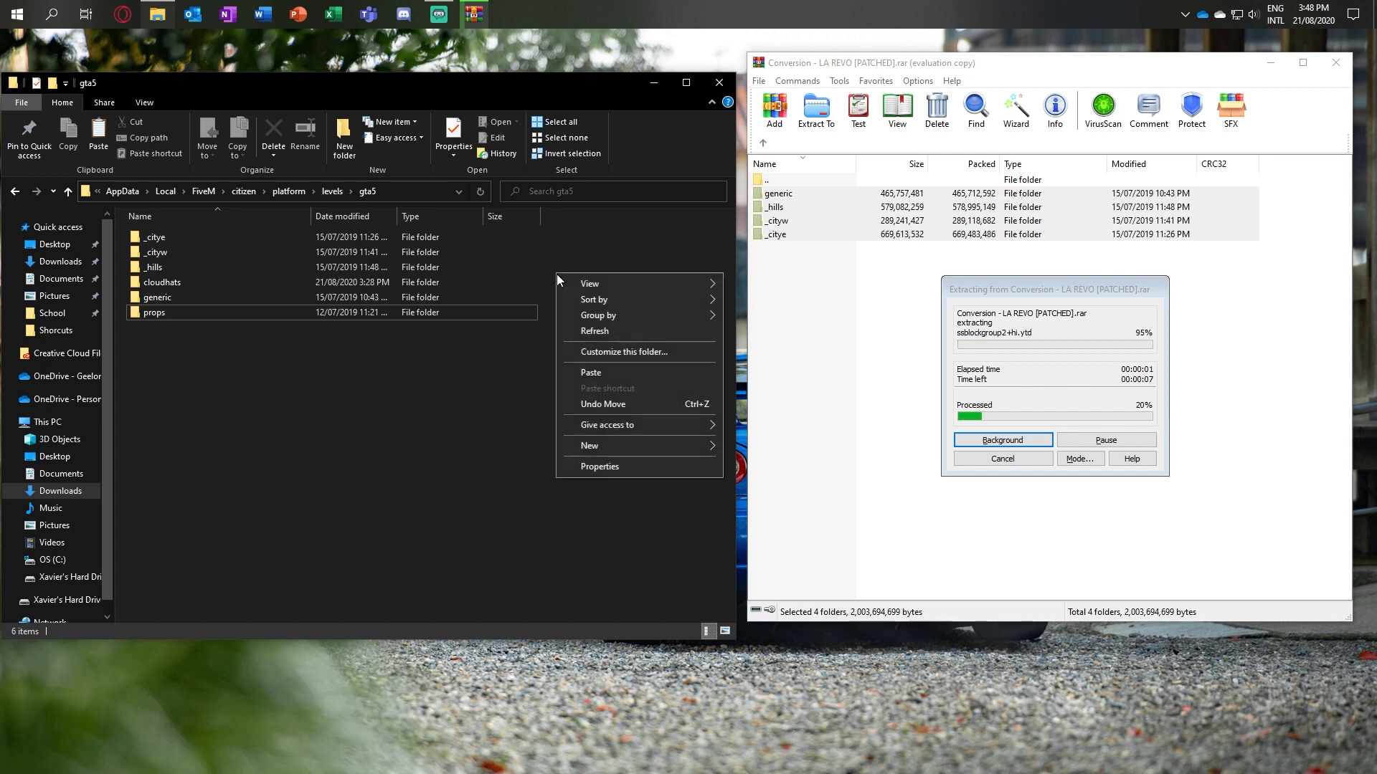
click(591, 373)
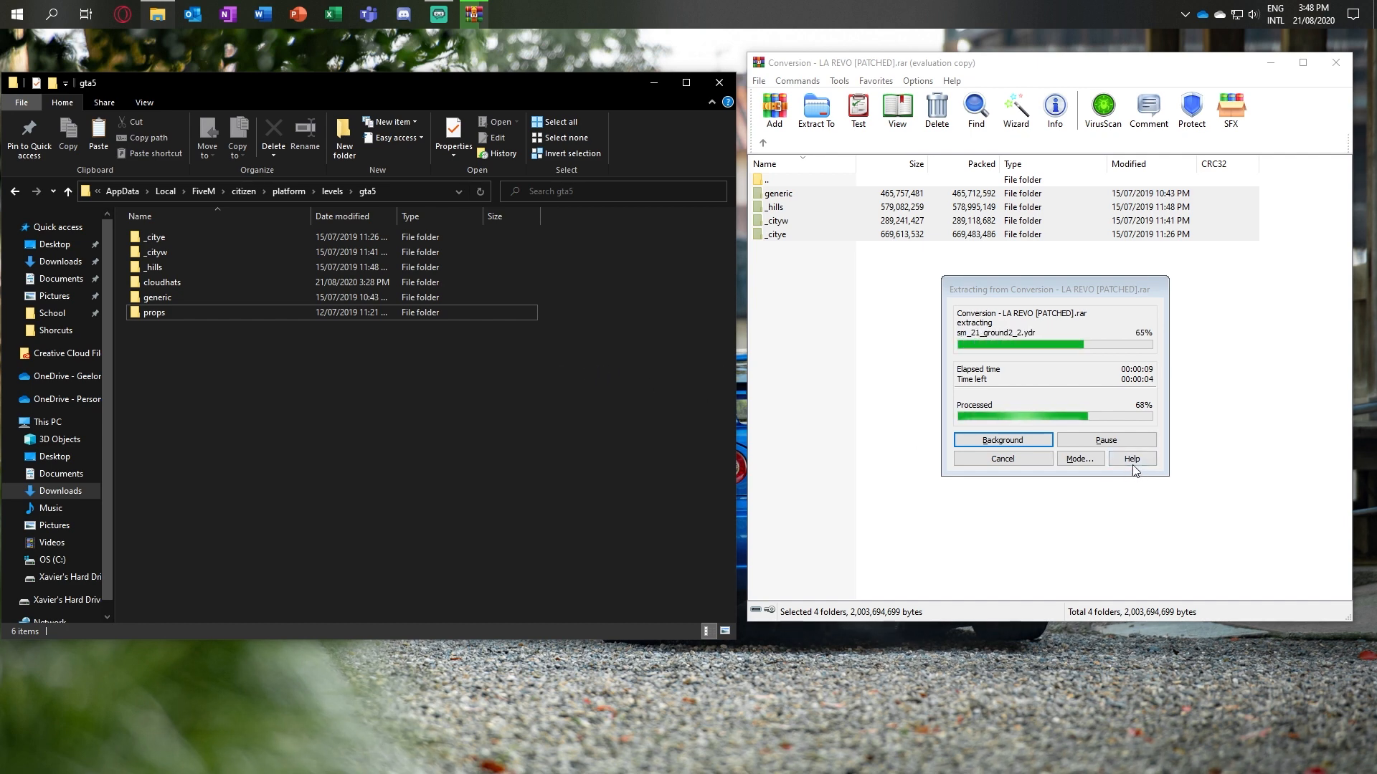
click(1017, 457)
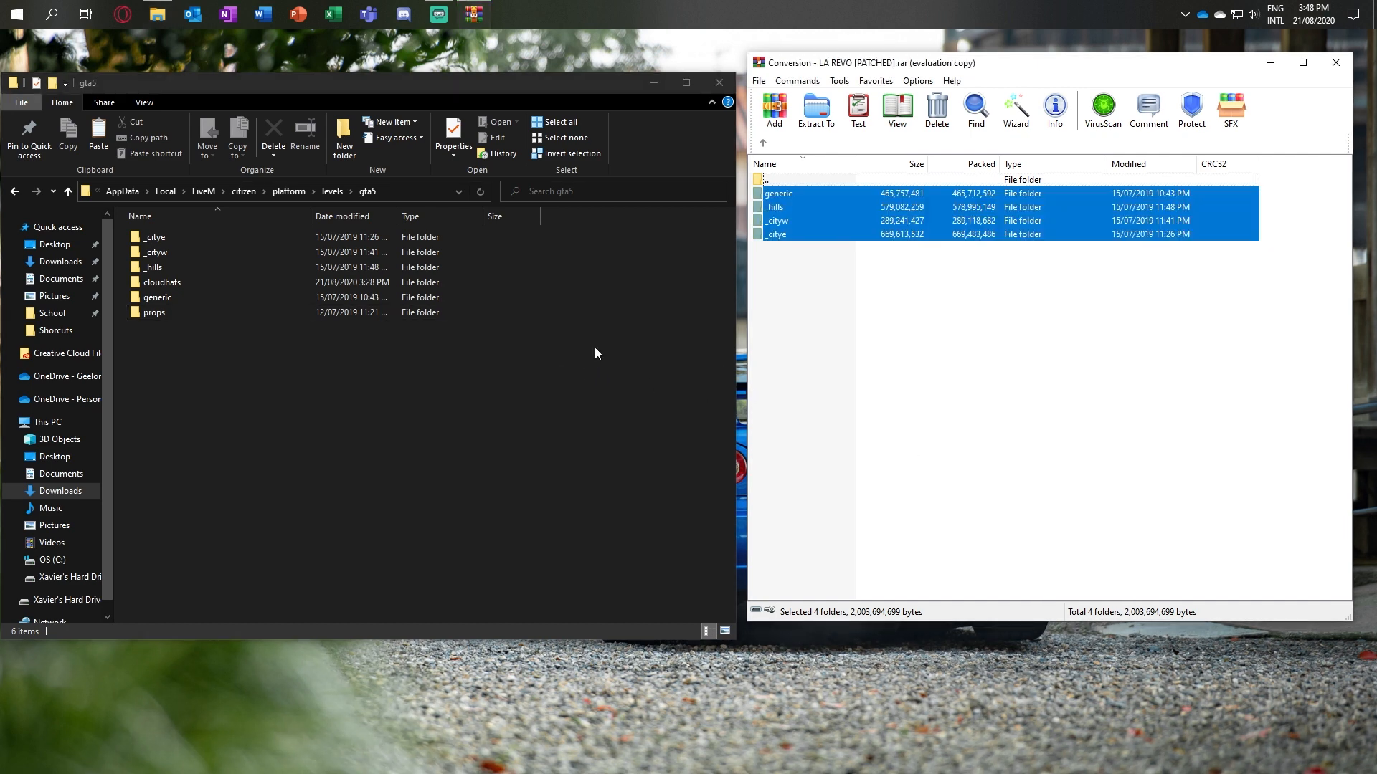
Step: Paste the four LA REVO folders into FiveM's gta5 folder, replacing the existing files, and close the archive
right_click(565, 280)
click(608, 382)
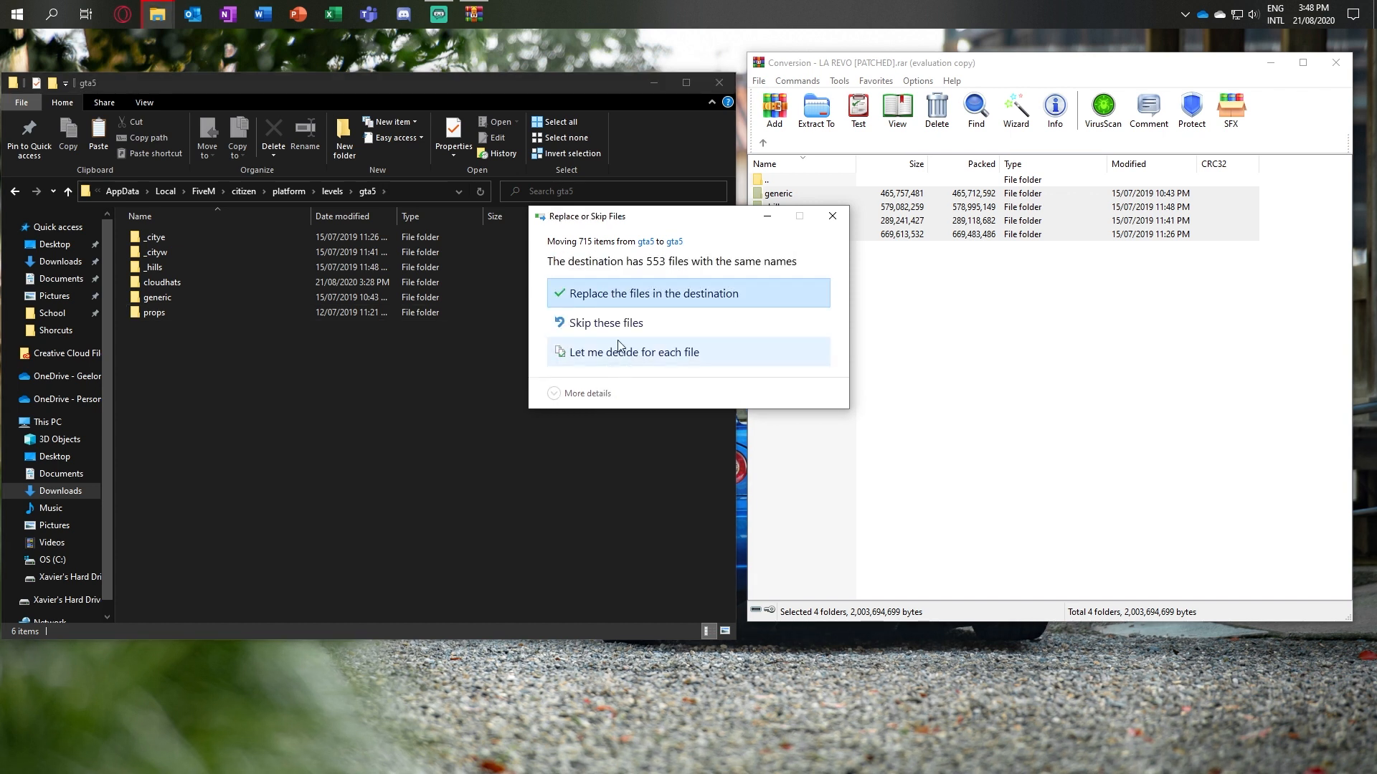
click(608, 308)
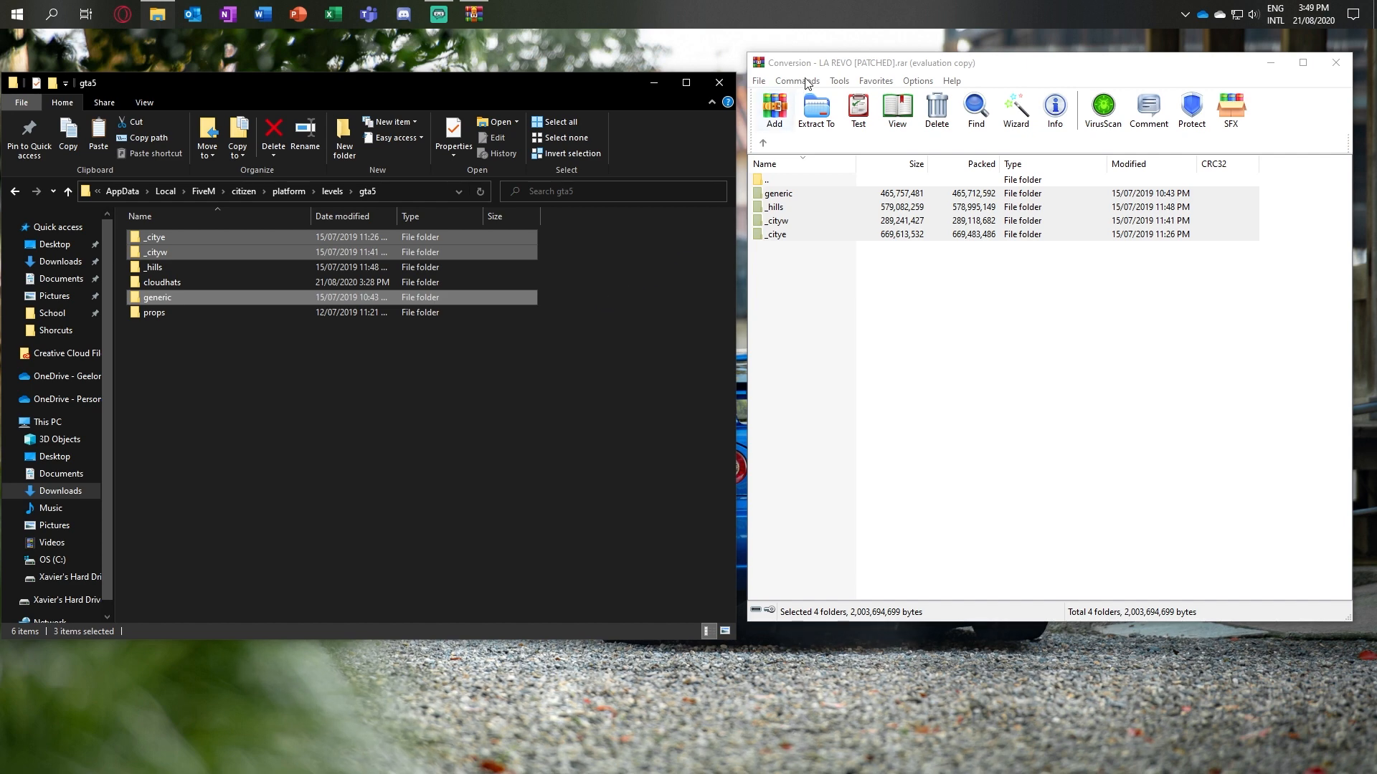
click(1336, 63)
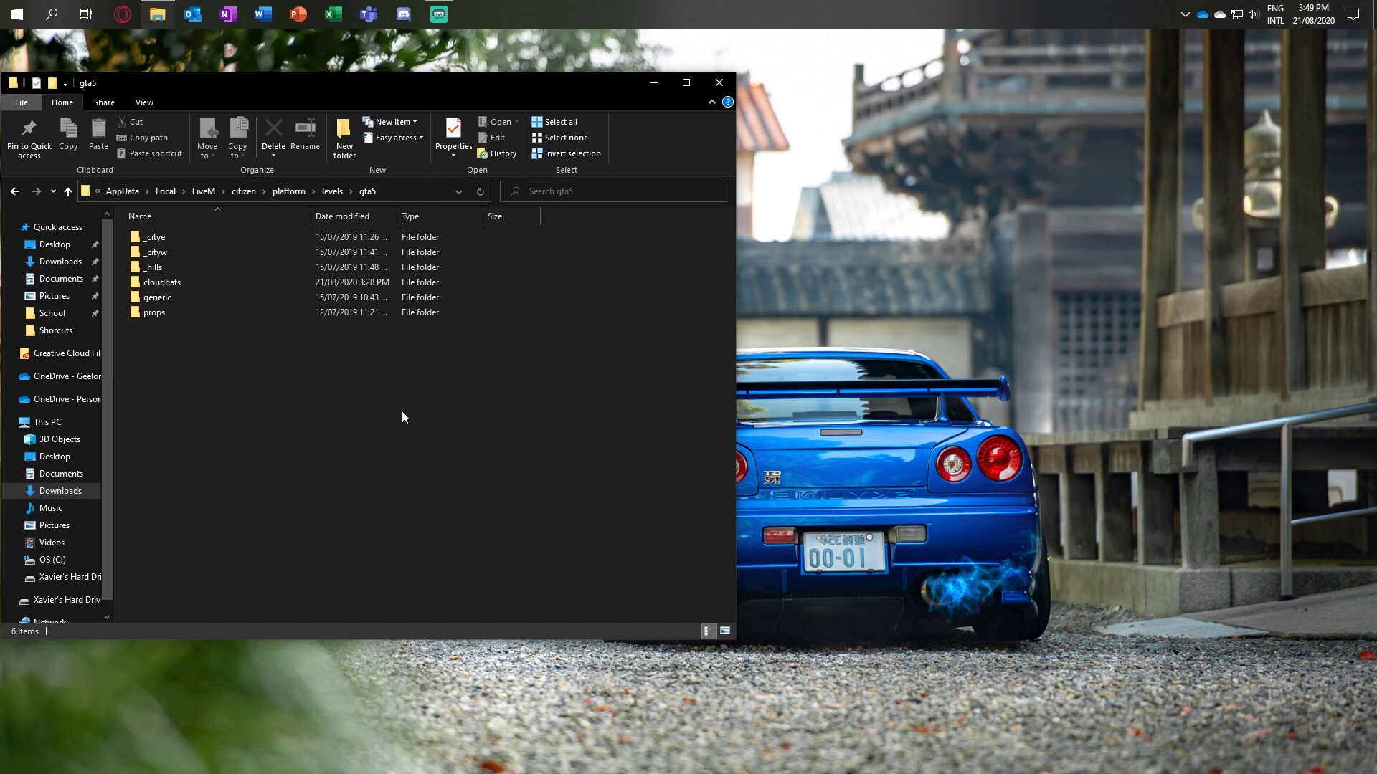
Step: Open Conversion - NVR Clouds.rar from the Downloads folder and dismiss the WinRAR pop-up window
click(71, 493)
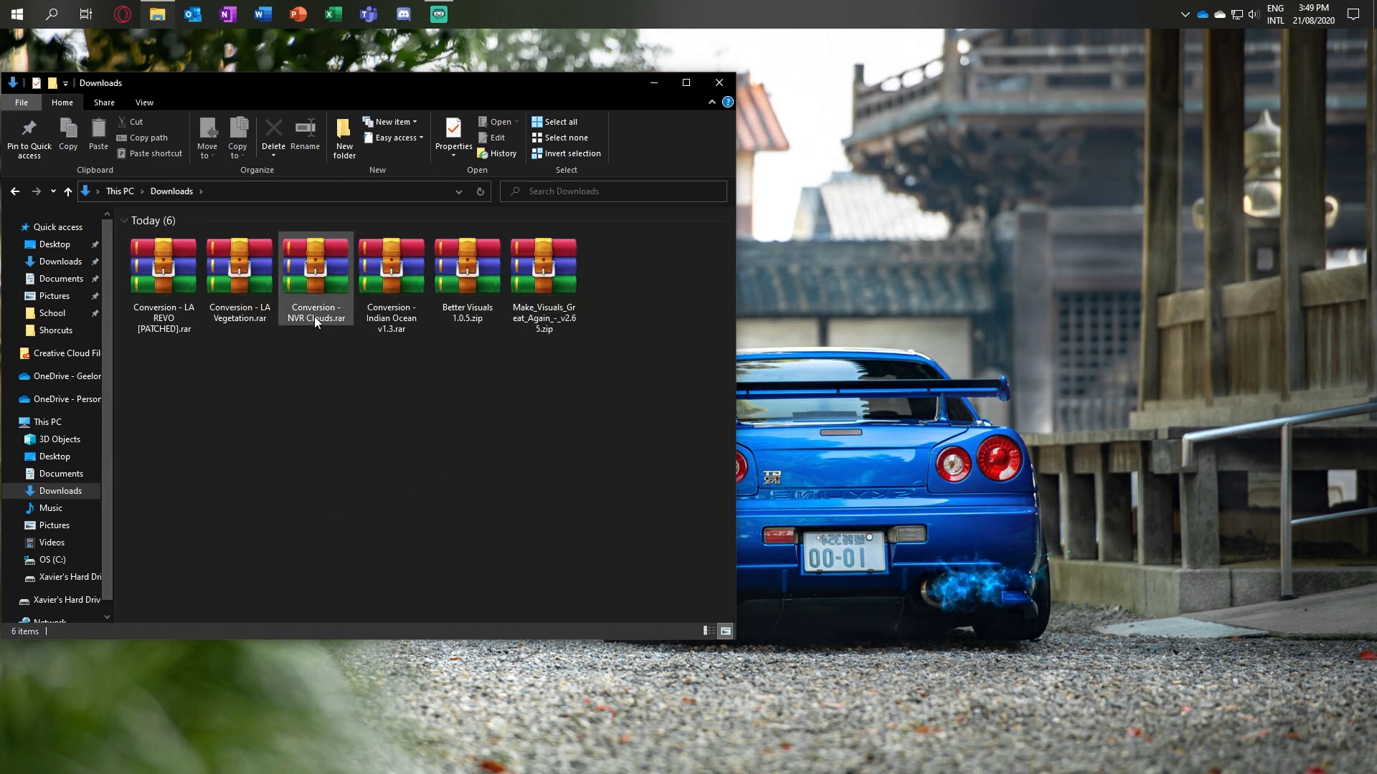
click(314, 275)
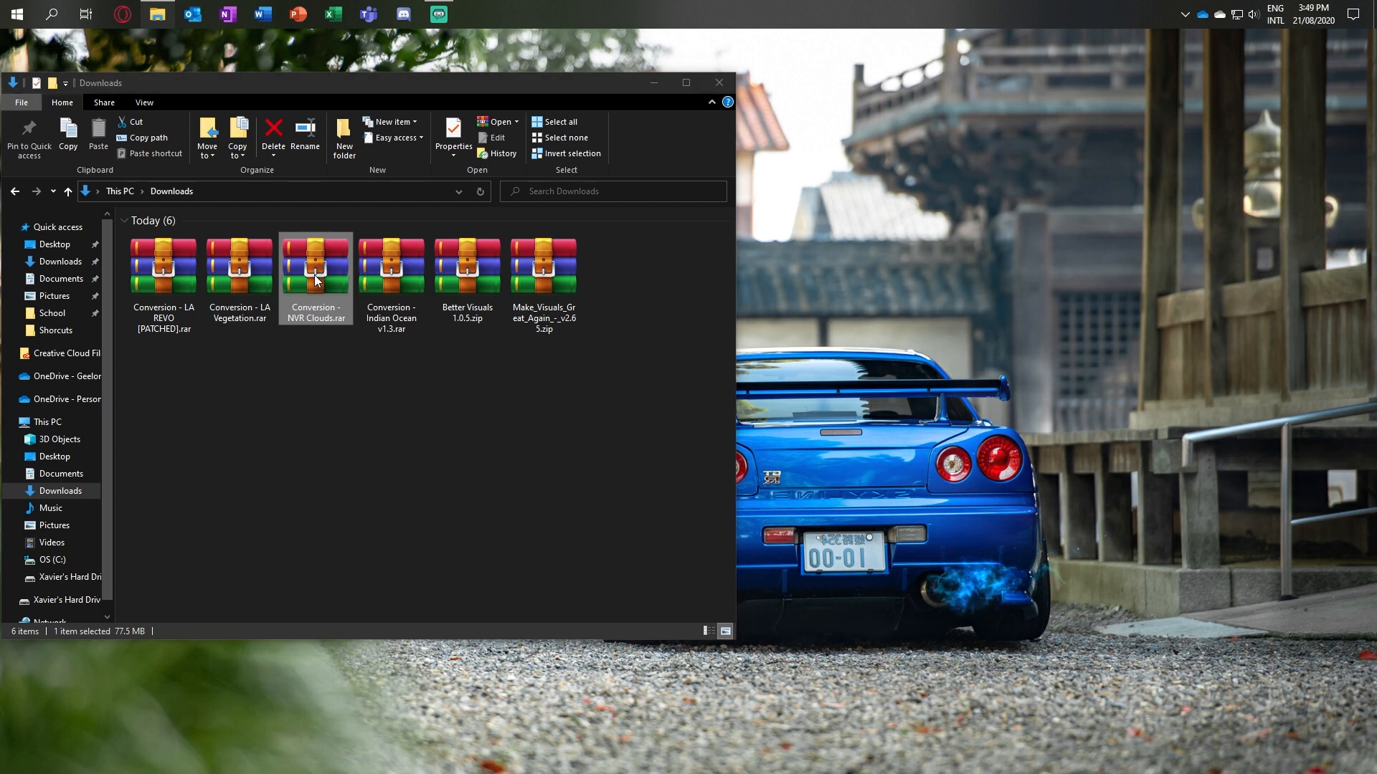
double_click(314, 274)
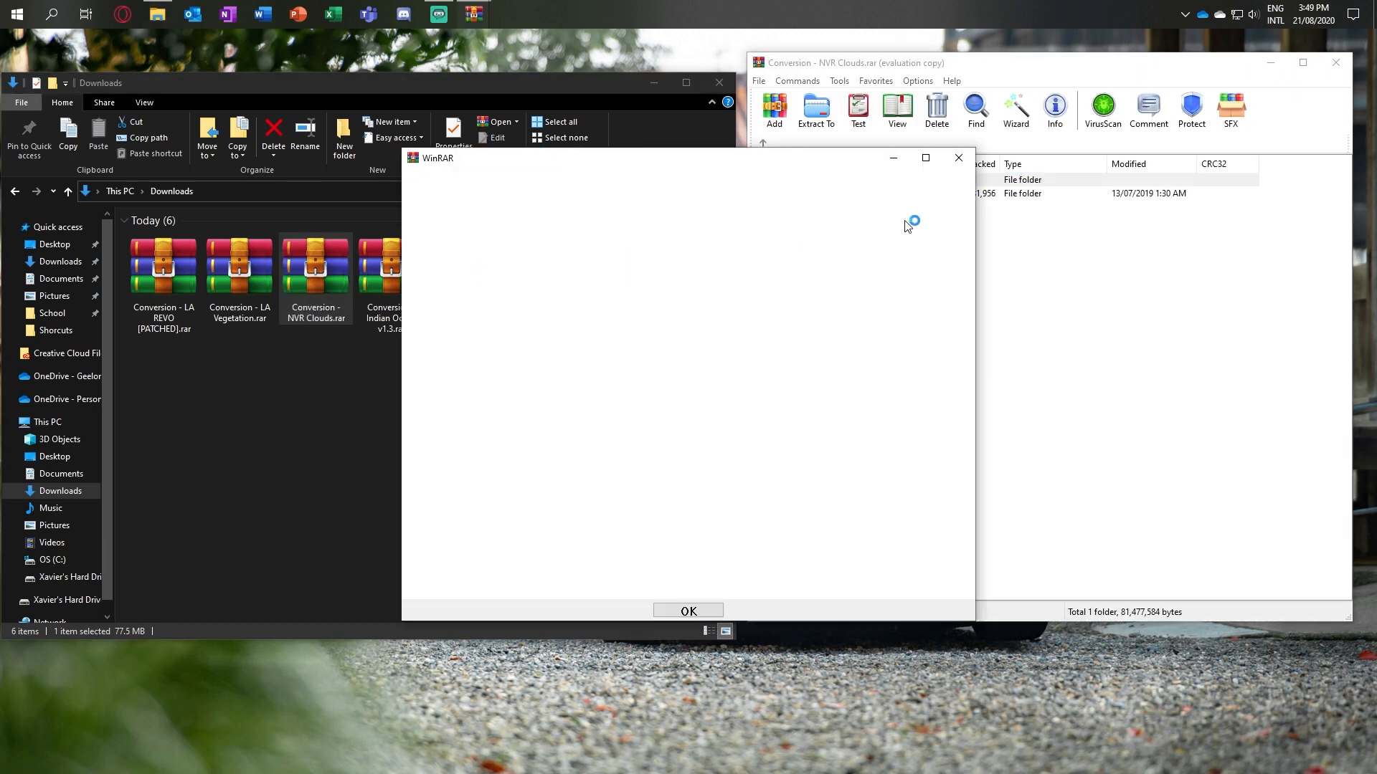
click(958, 157)
click(512, 399)
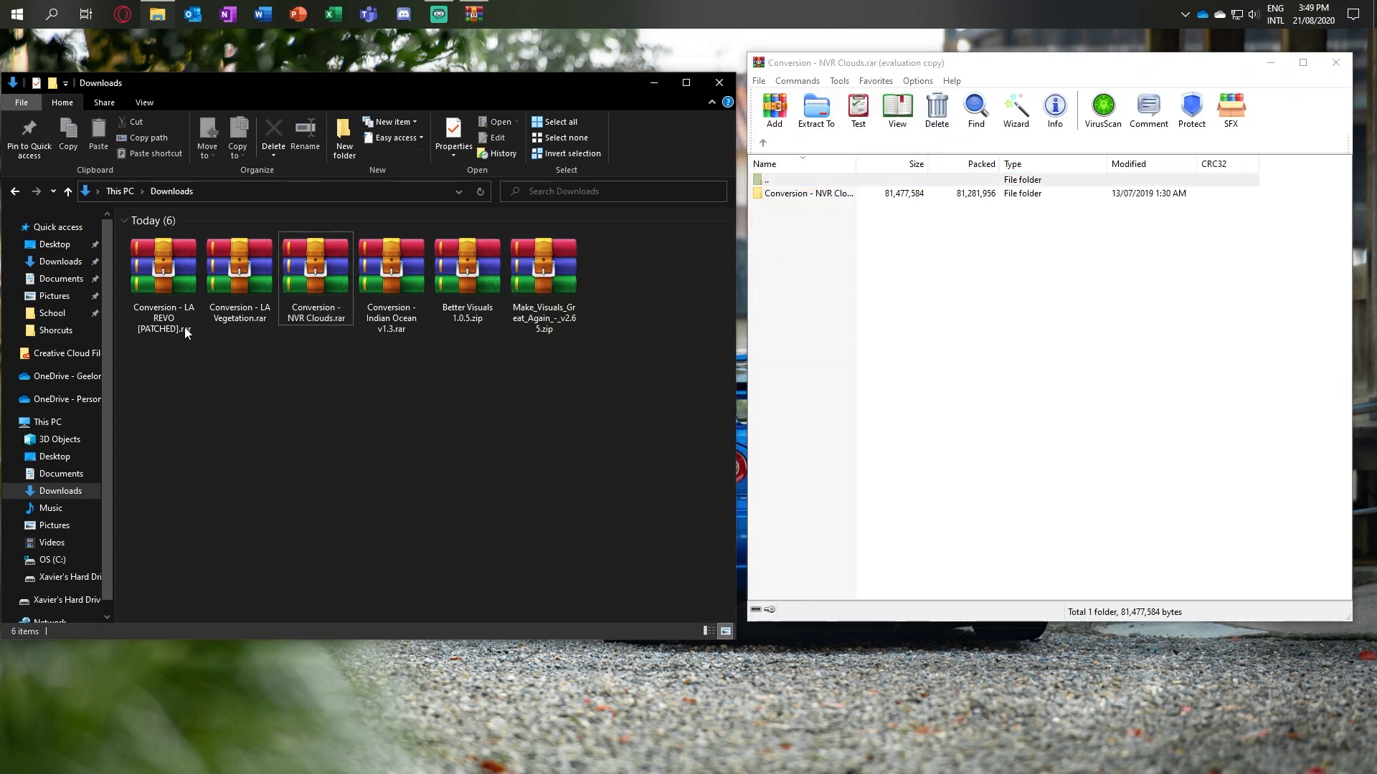
Step: Return File Explorer to FiveM's gta5 folder and select cloudhats under citizen/platform/levels/gta5 in the NVR Clouds archive
click(15, 195)
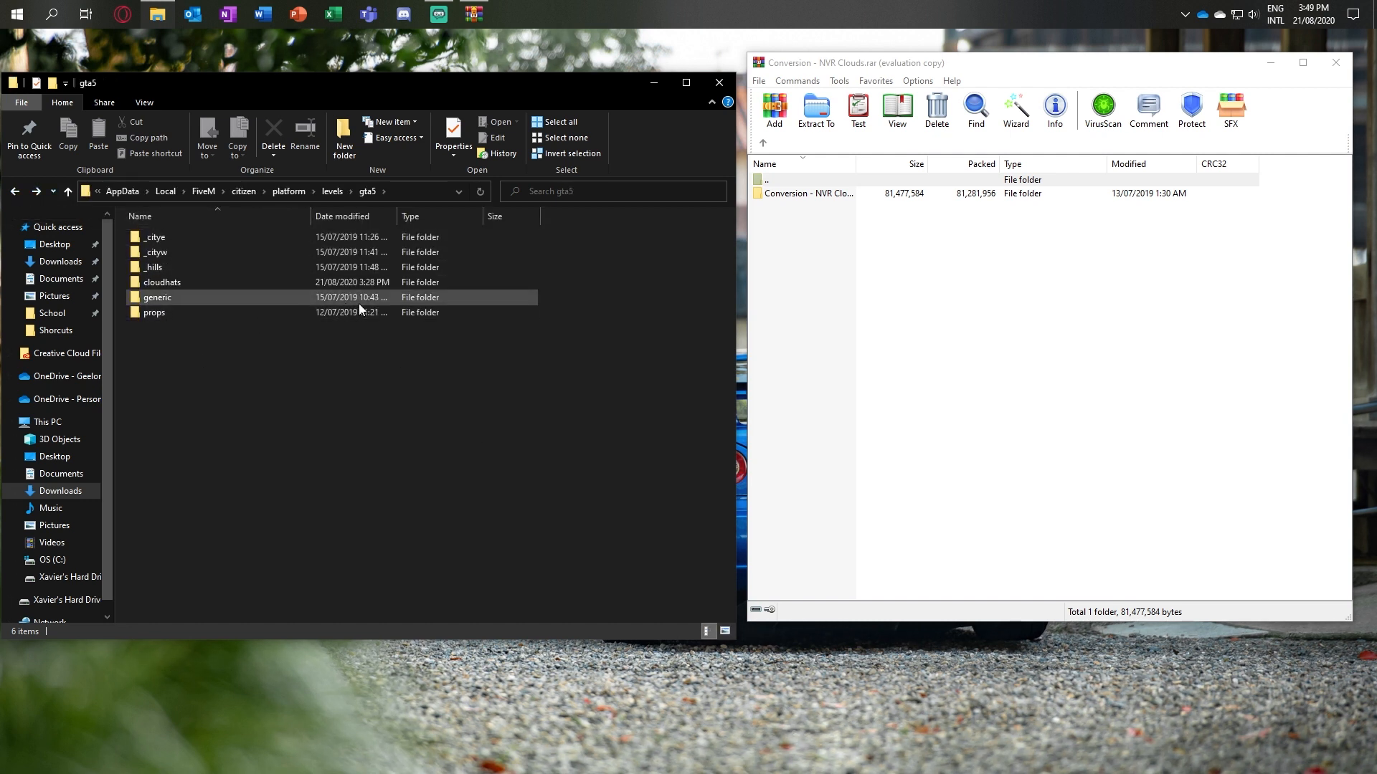
double_click(858, 196)
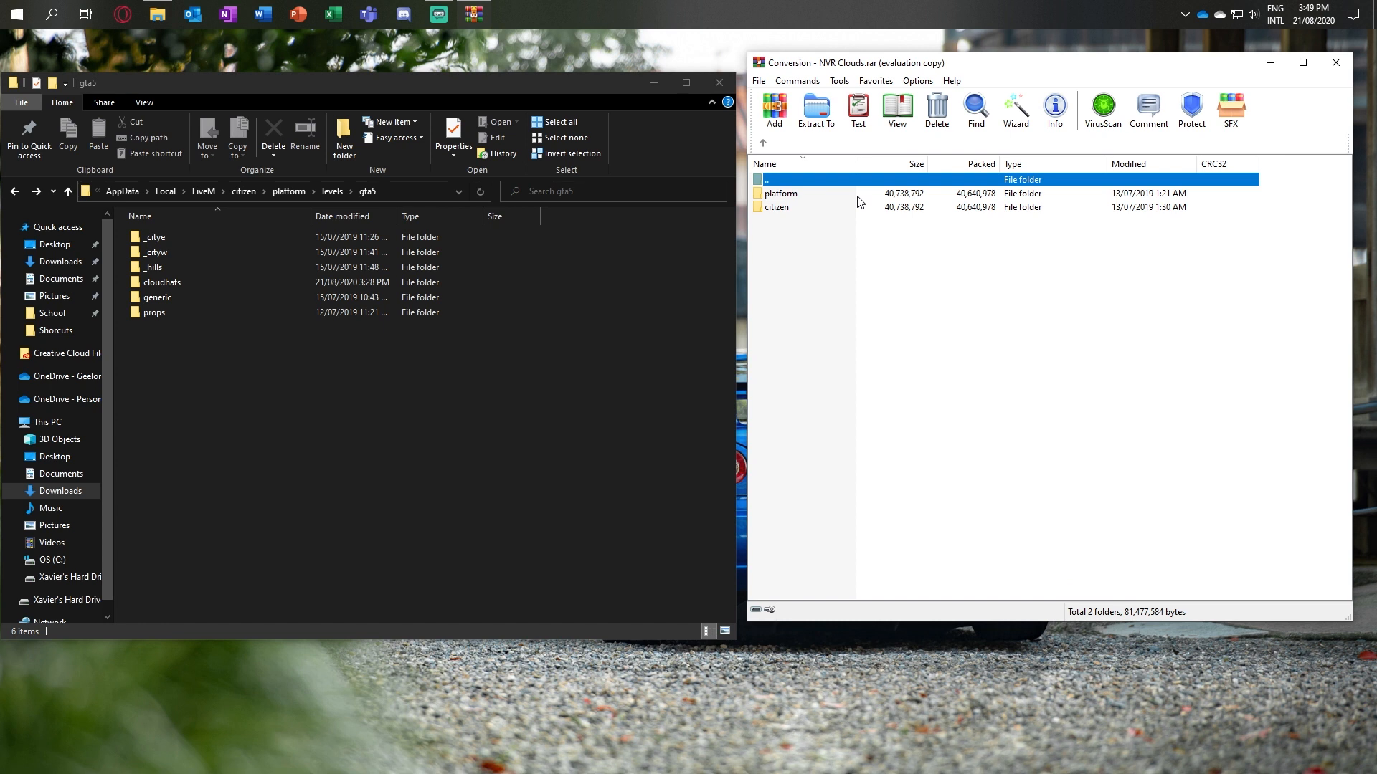
double_click(854, 207)
double_click(846, 196)
double_click(847, 196)
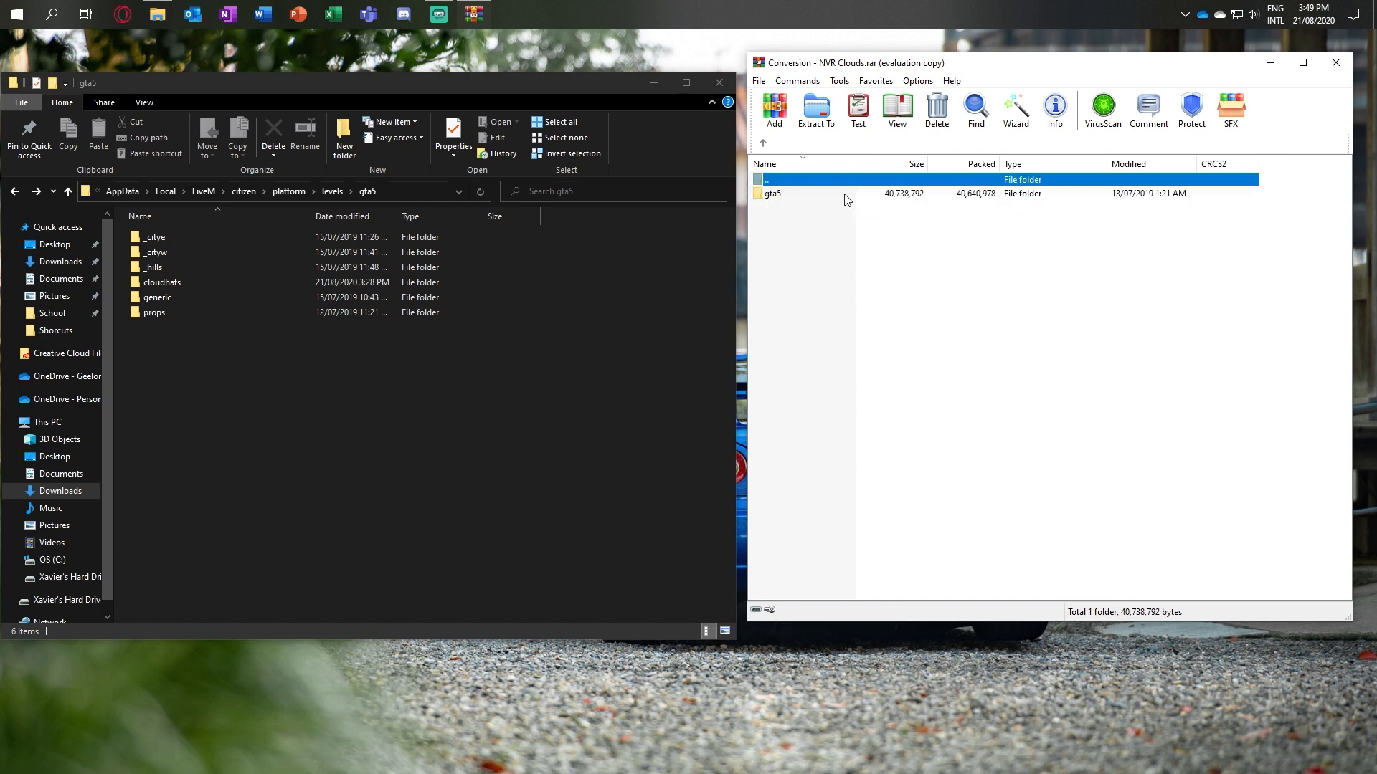
double_click(846, 195)
click(844, 195)
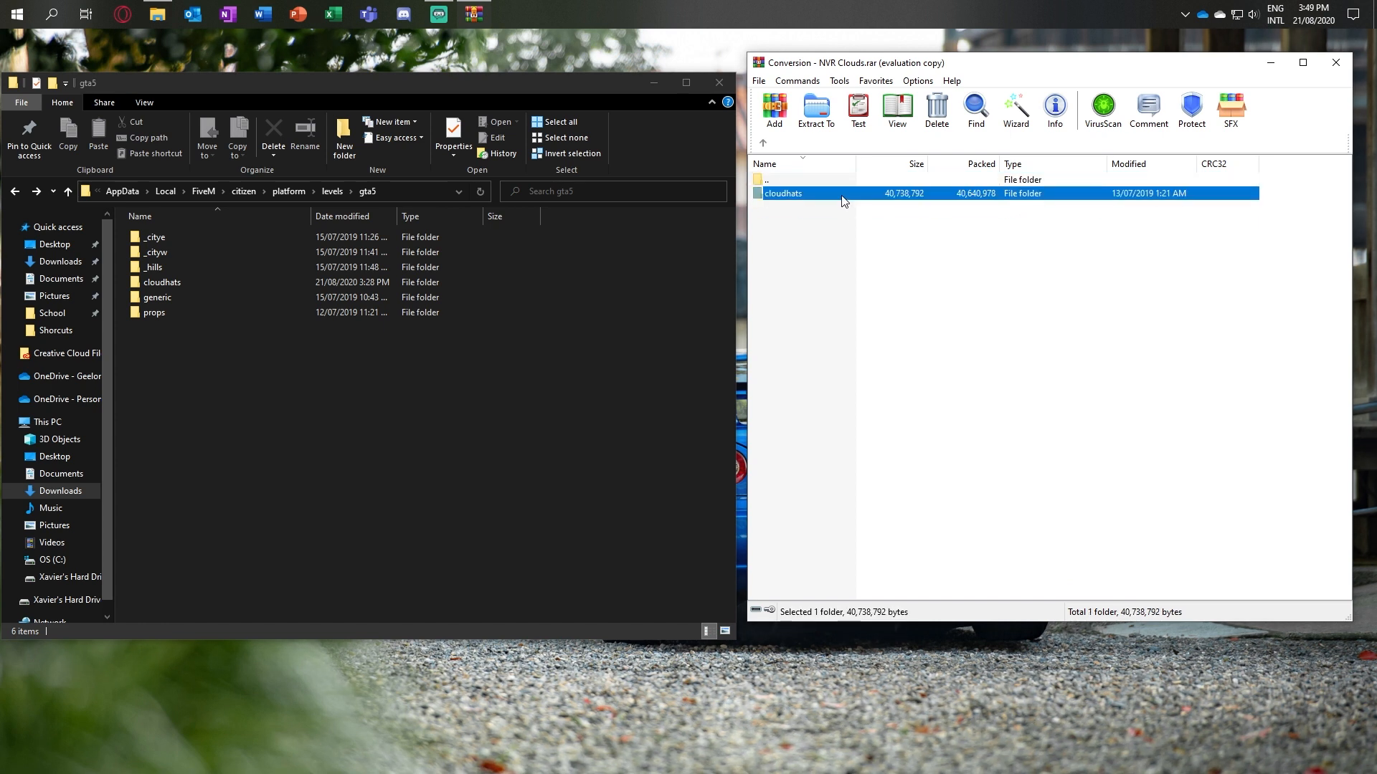
Step: Copy the cloudhats folder from the archive into FiveM's gta5 folder, replacing the existing files
drag(844, 197, 667, 425)
drag(577, 329, 584, 406)
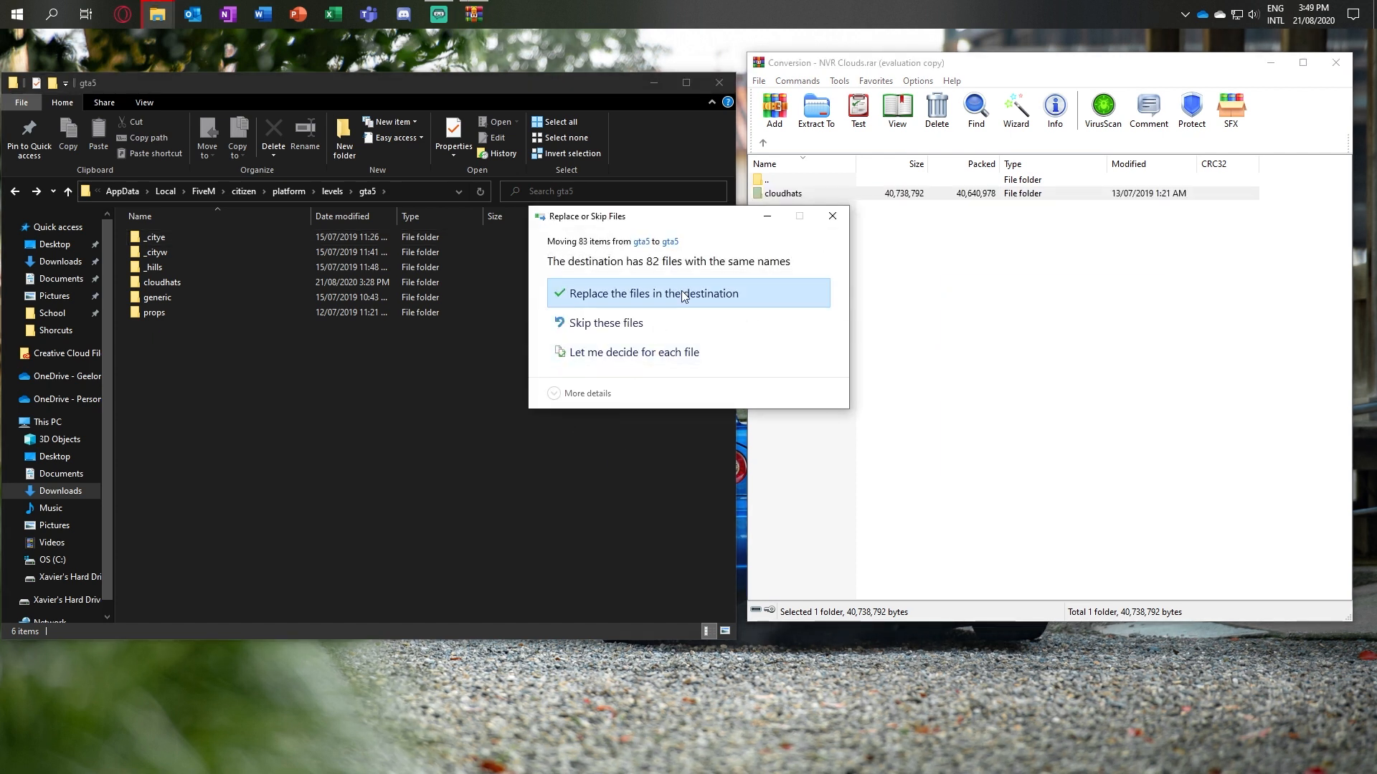
click(681, 294)
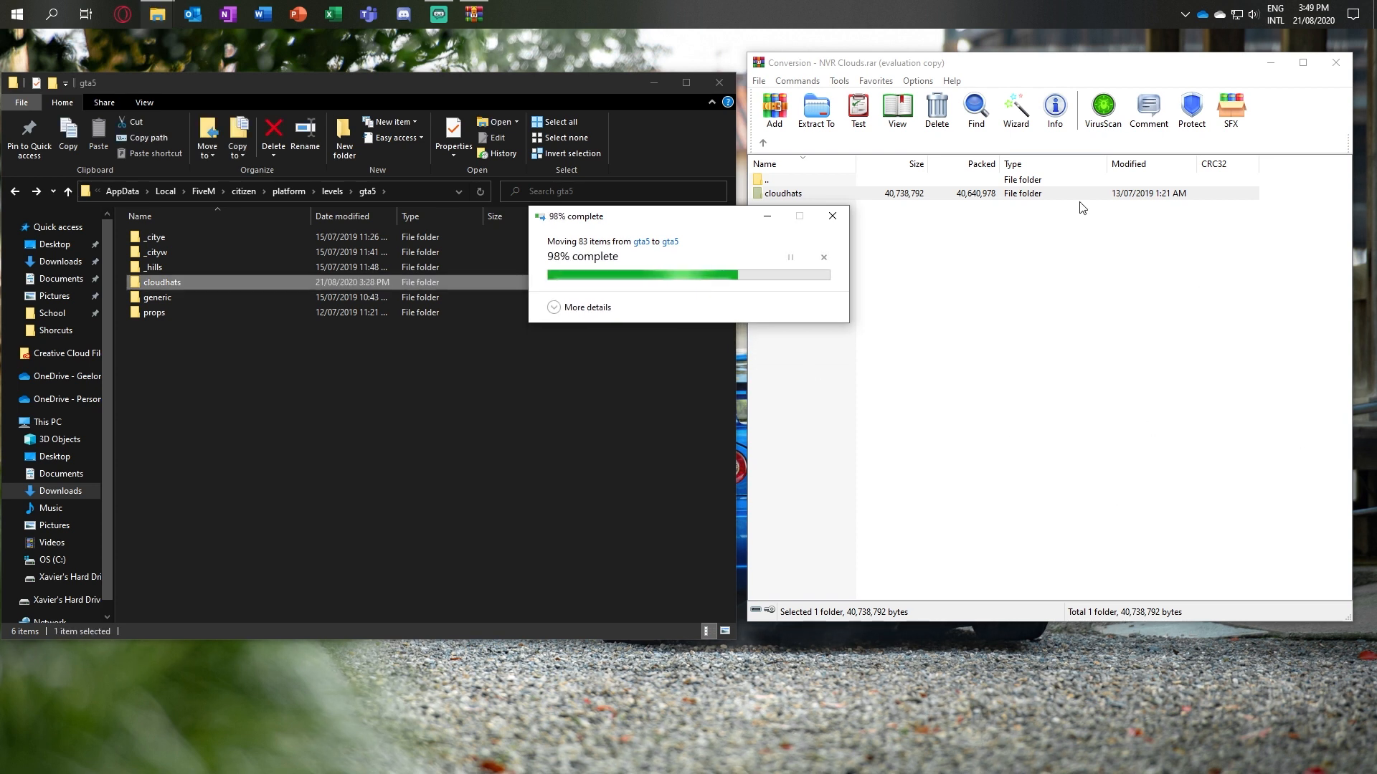
Step: Go back up to the platform and citizen folders in the NVR Clouds archive, then close the archive
click(765, 146)
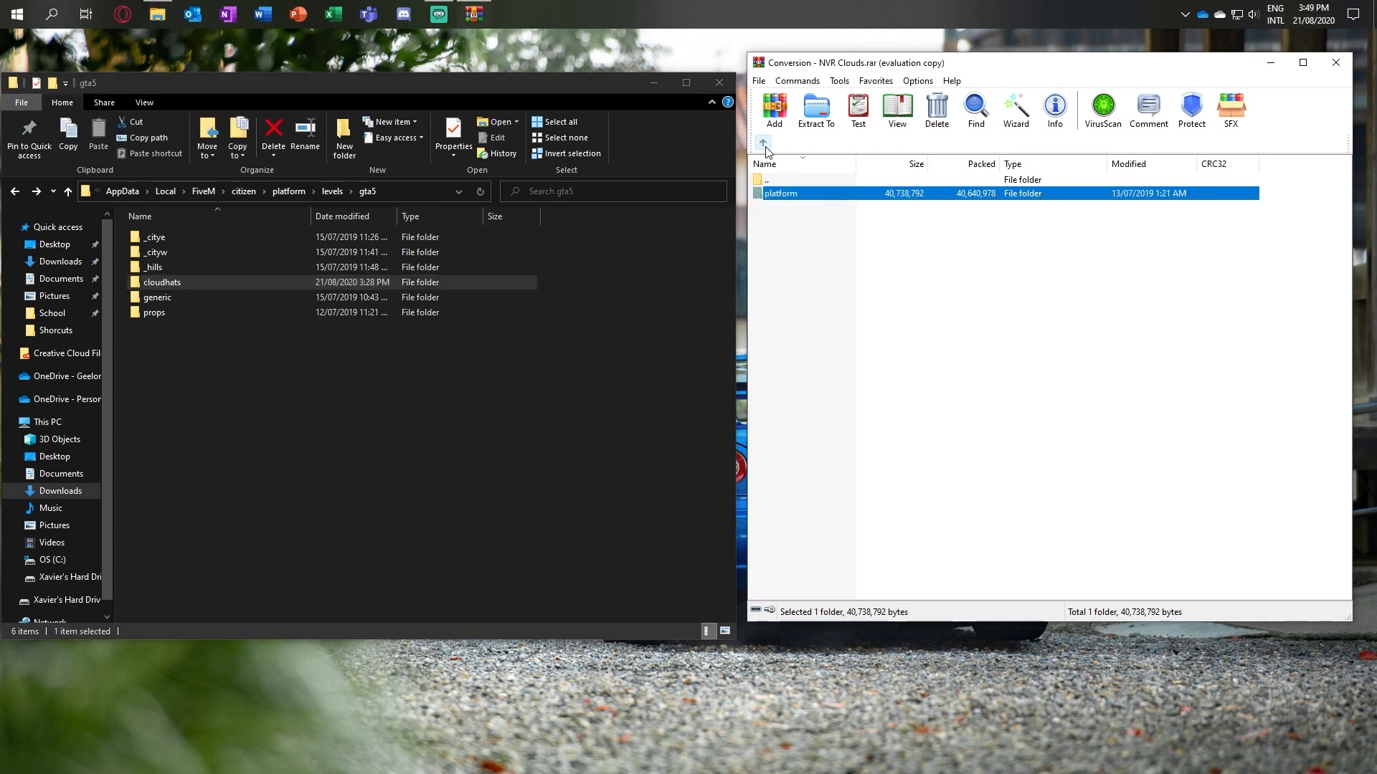
click(764, 145)
click(792, 195)
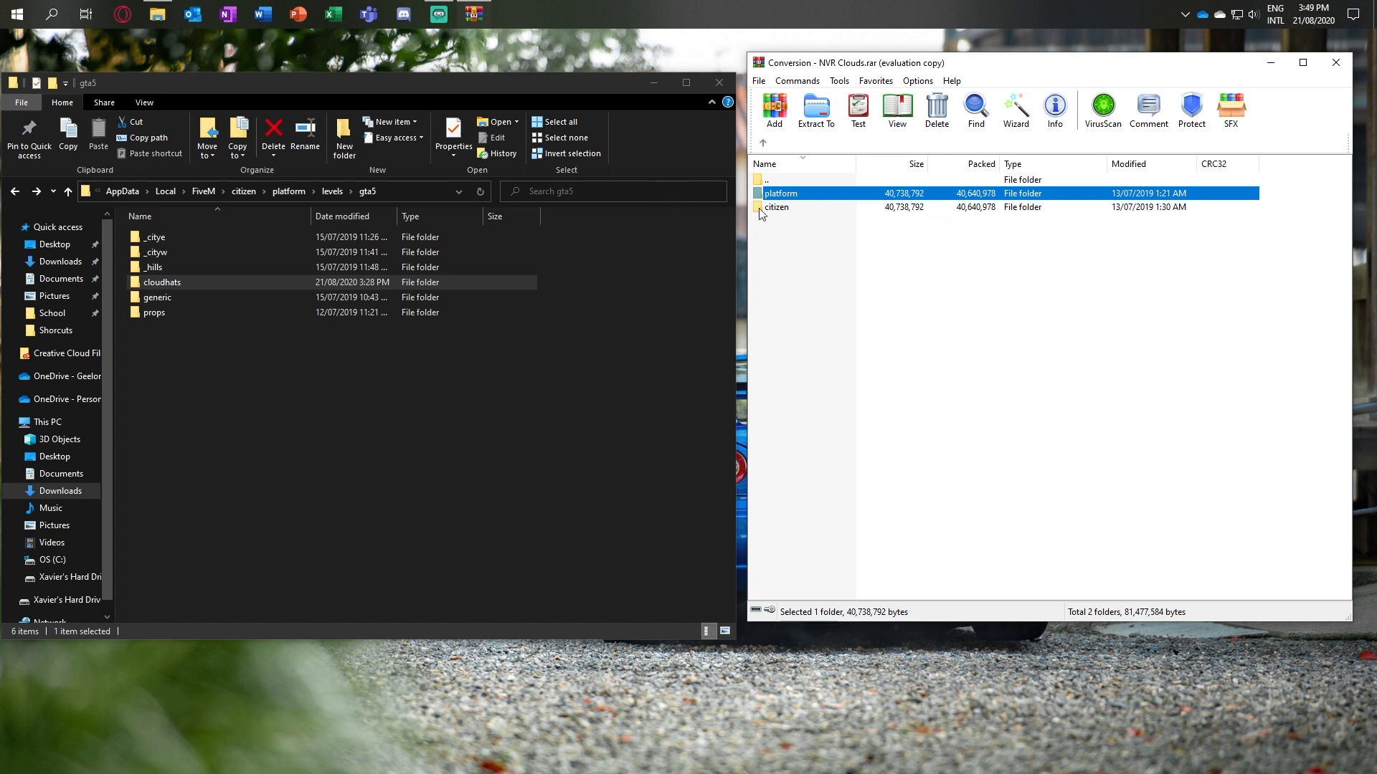
click(994, 241)
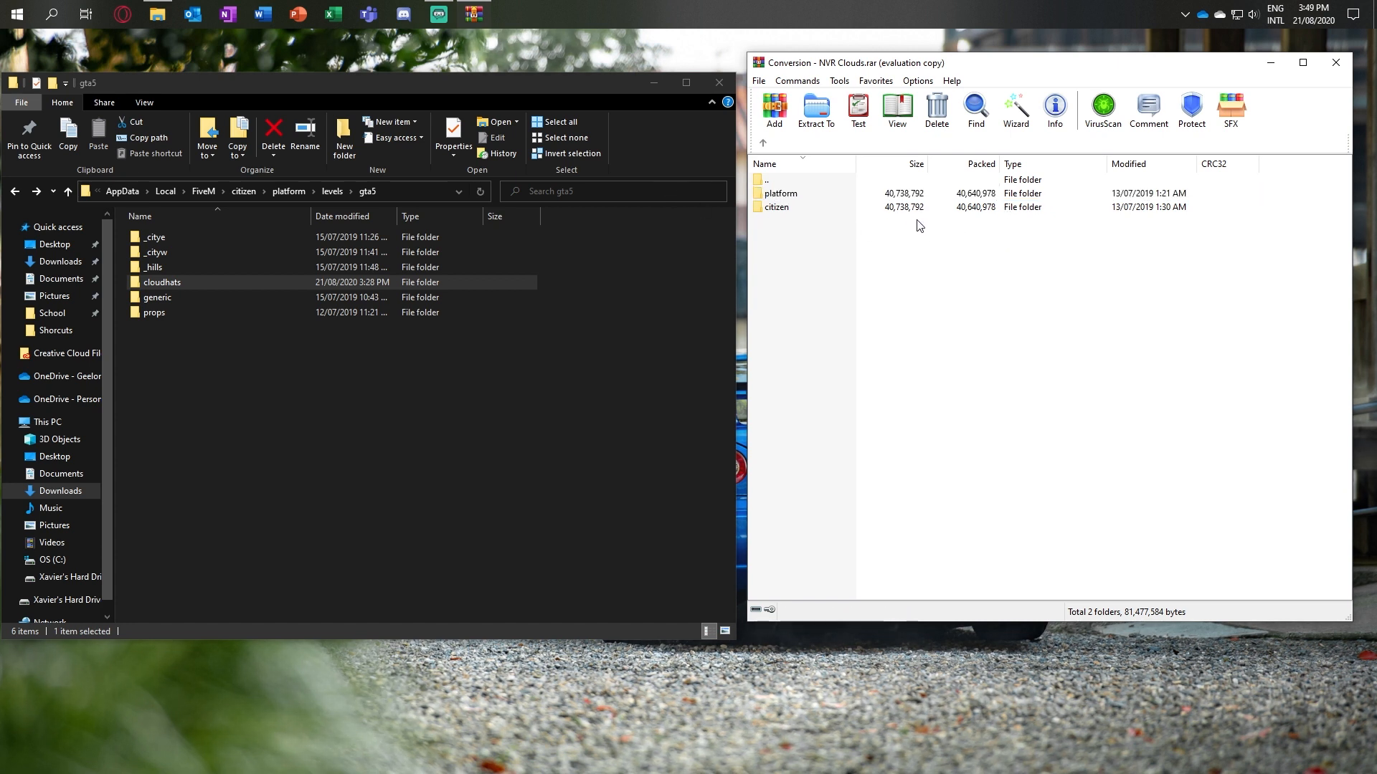
click(879, 210)
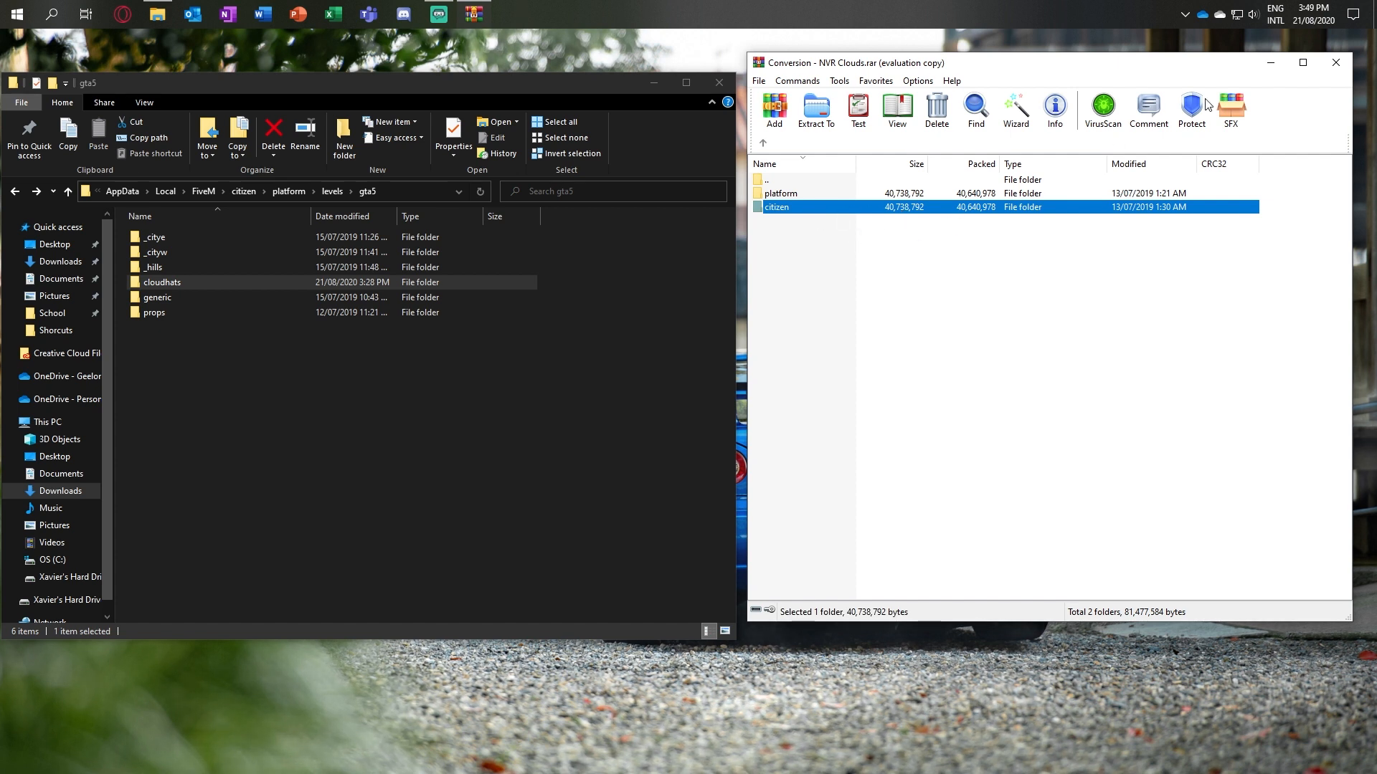
click(1336, 63)
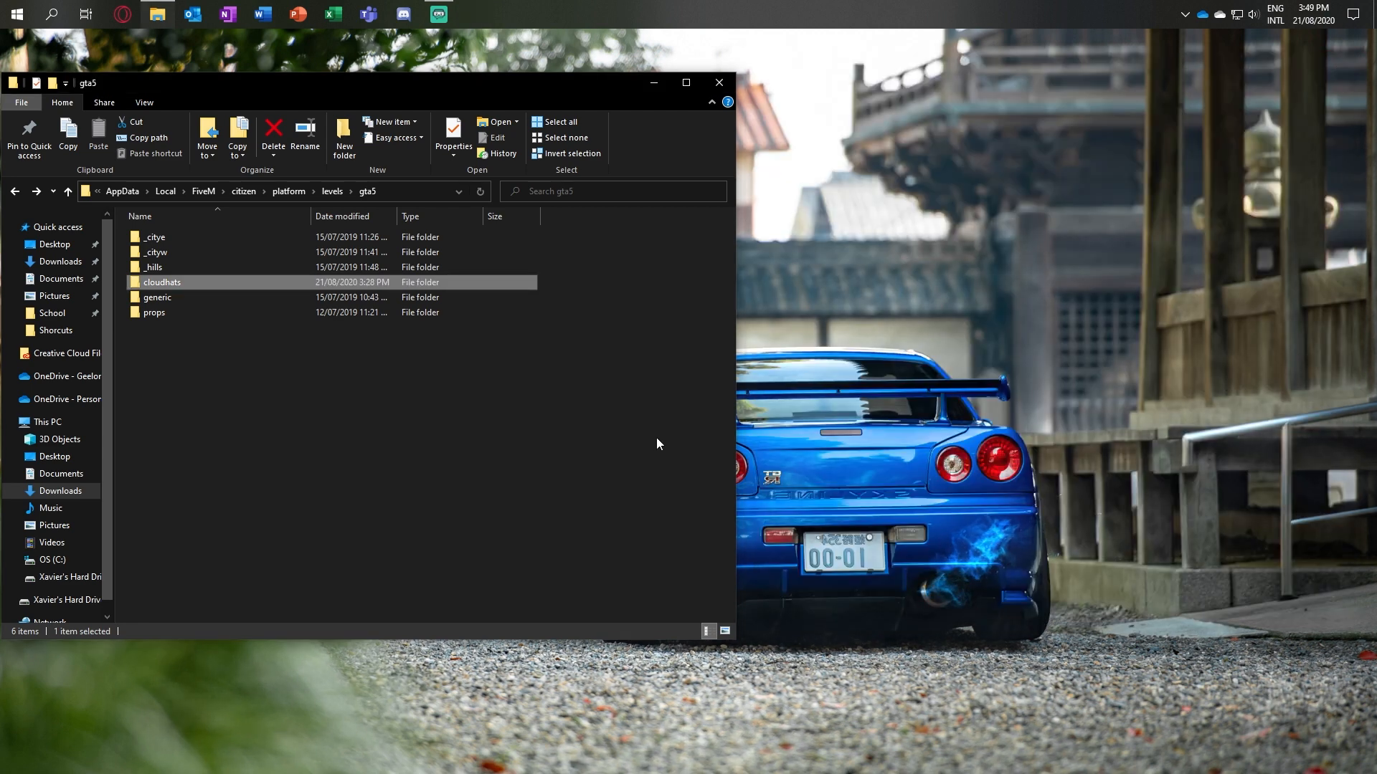
Step: Open Conversion - Indian Ocean v1.3.rar from the Downloads folder
click(84, 492)
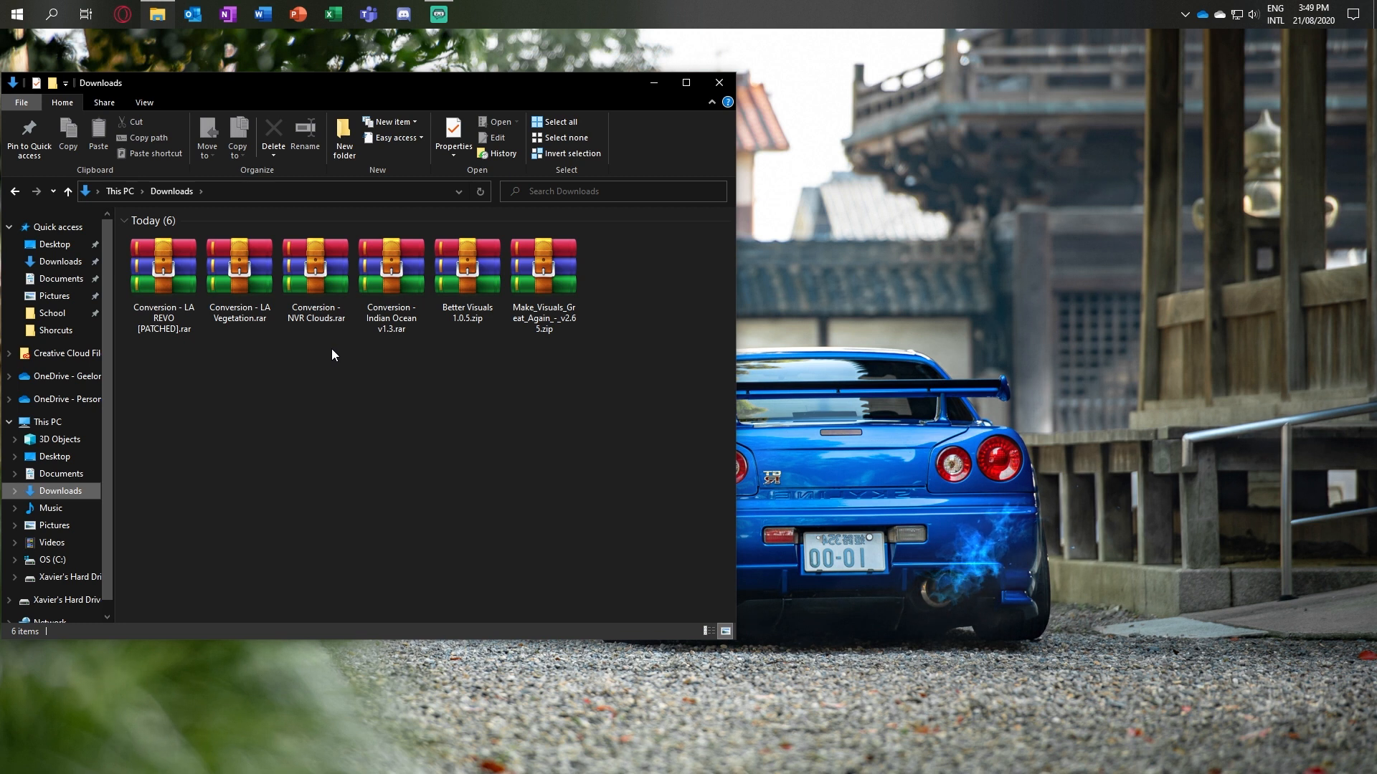
click(394, 276)
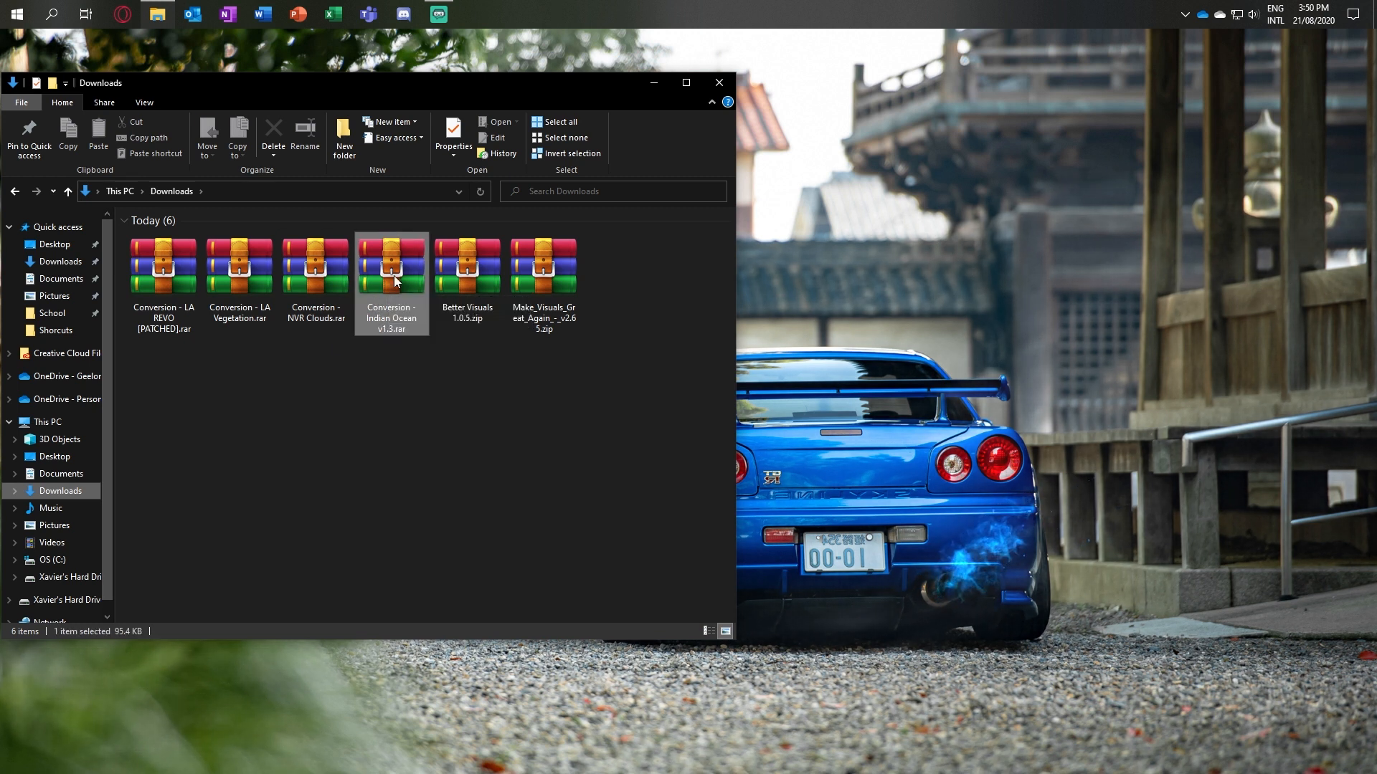
double_click(394, 275)
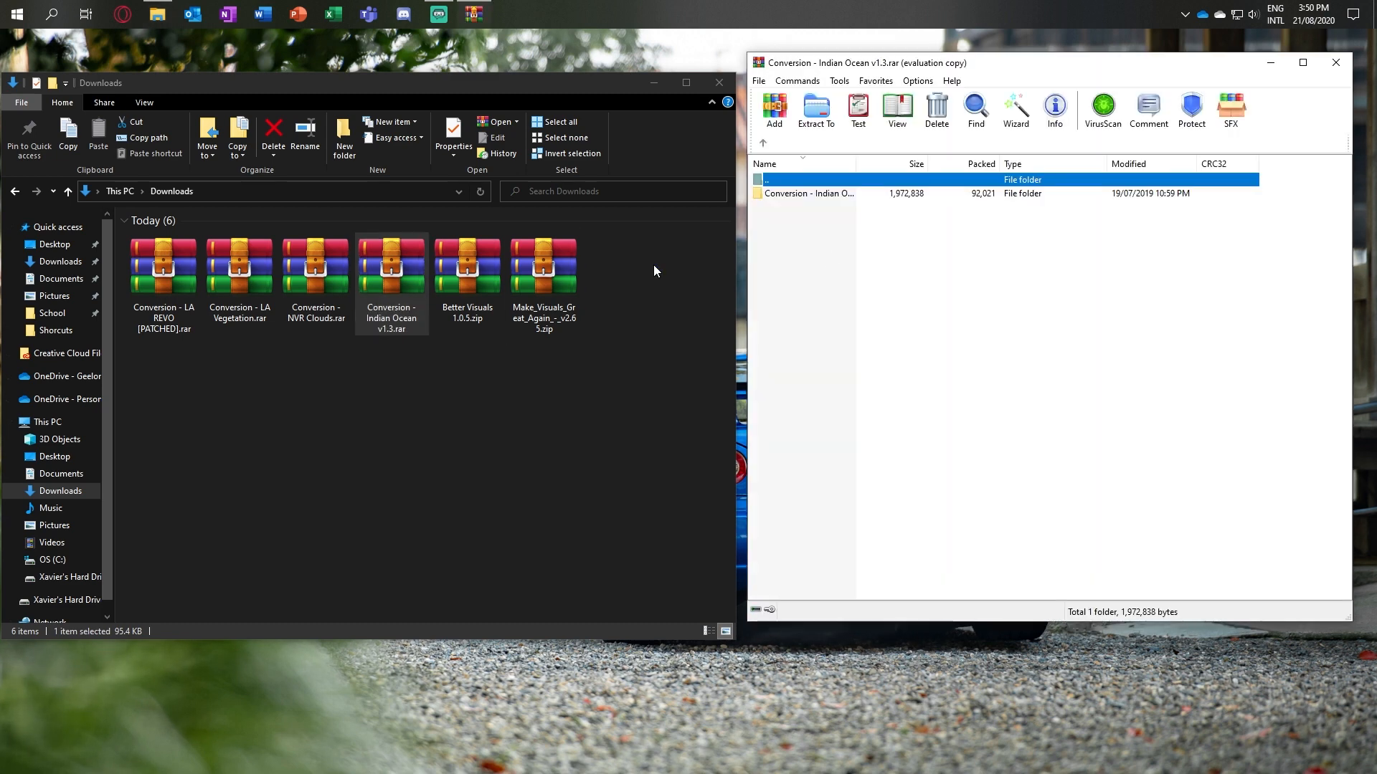
click(794, 334)
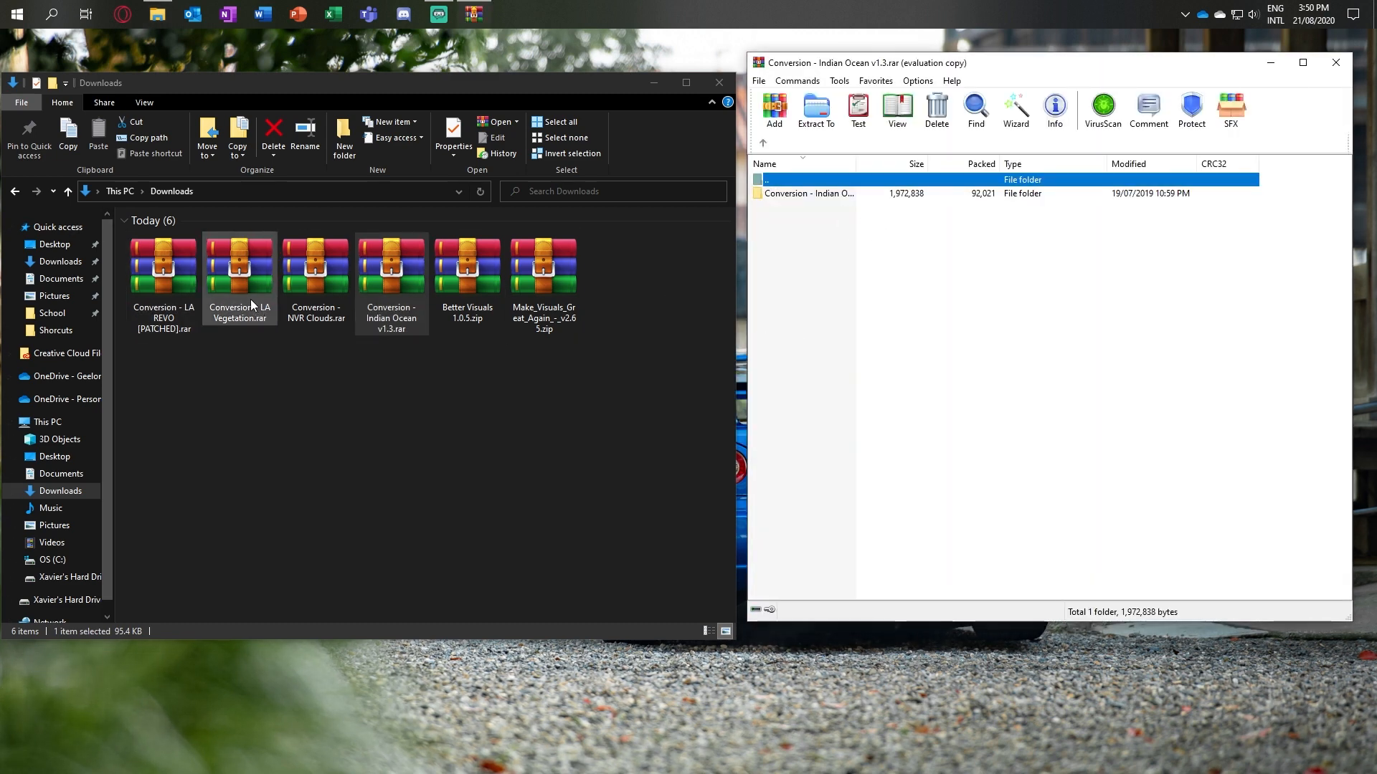
Step: Return File Explorer to FiveM's gta5 folder and open Smaller Waves, Max Clarity in the Indian Ocean archive
click(15, 192)
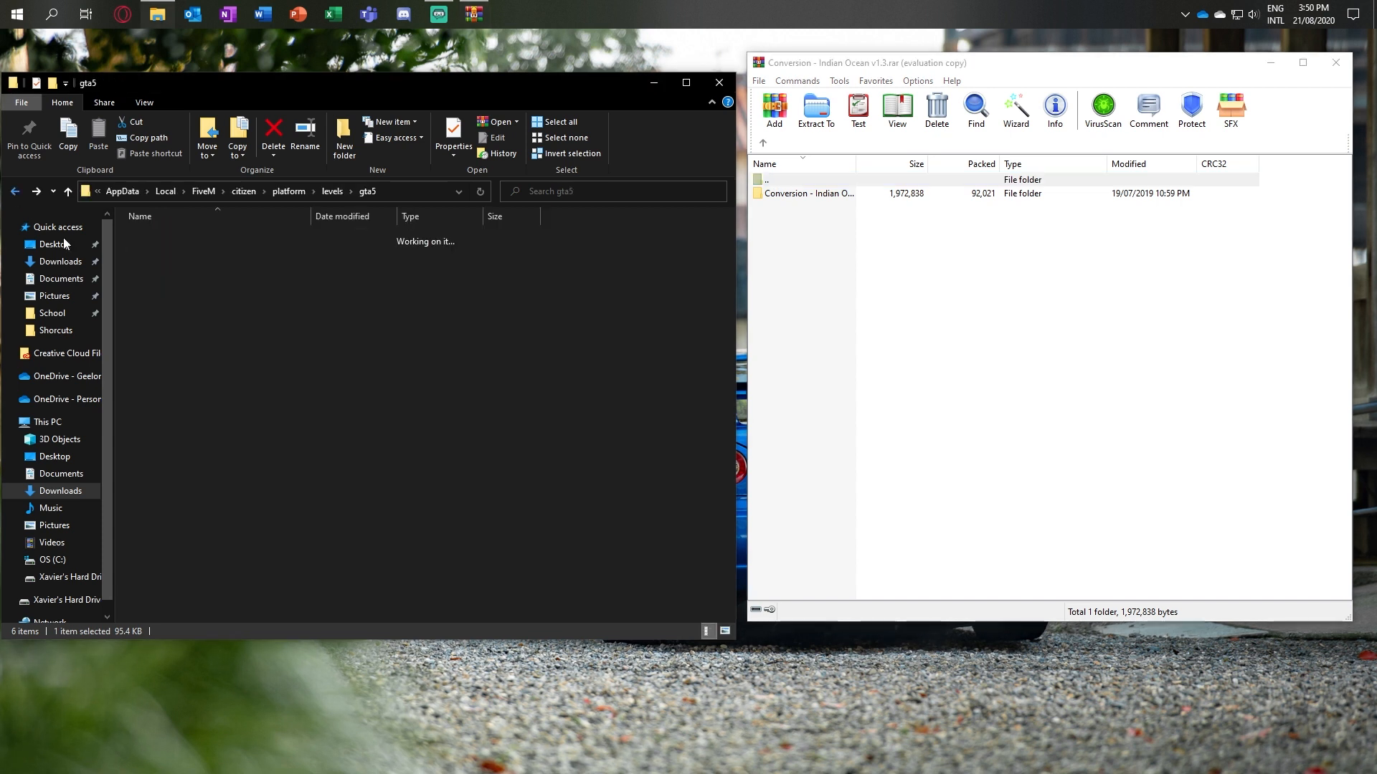
double_click(811, 198)
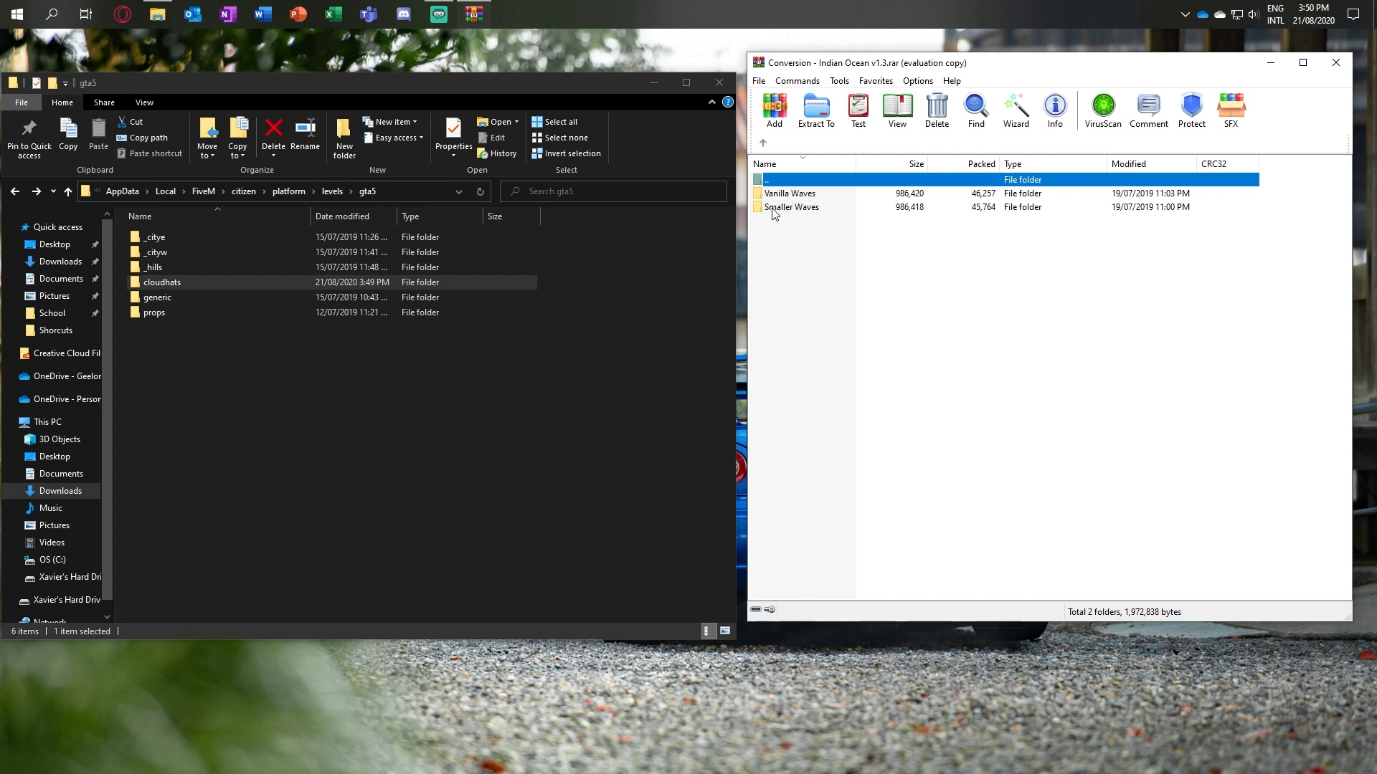
double_click(773, 209)
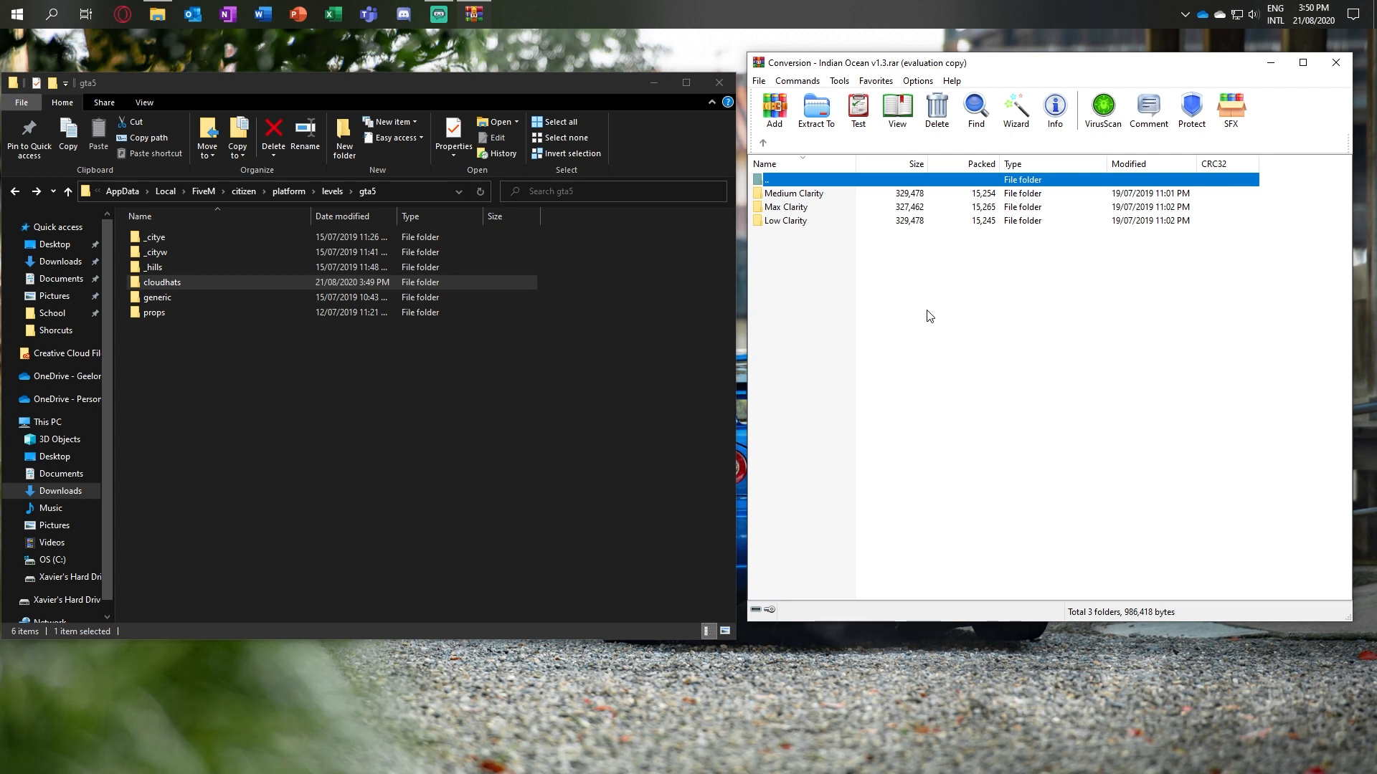
double_click(826, 209)
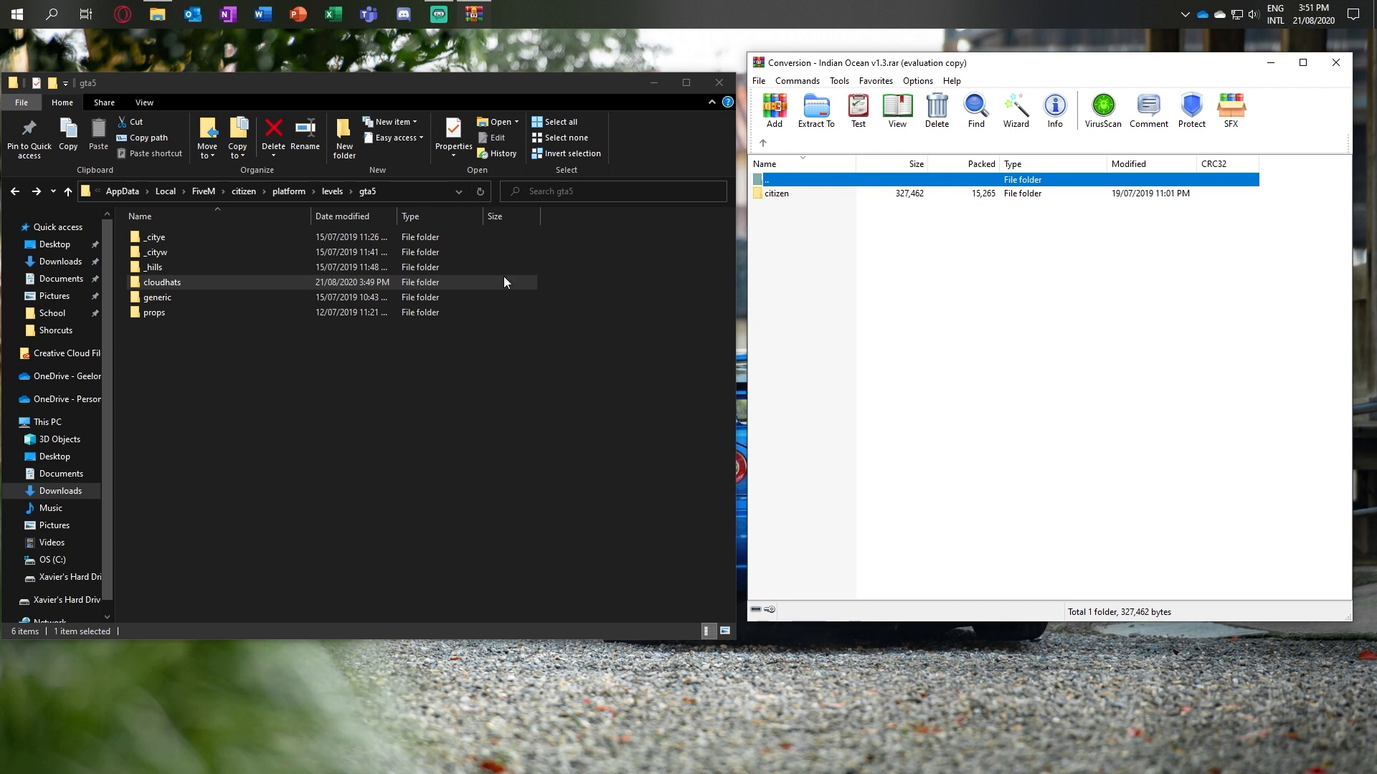
Step: Take File Explorer from platform/levels/gta5 back to the main FiveM folder
click(202, 346)
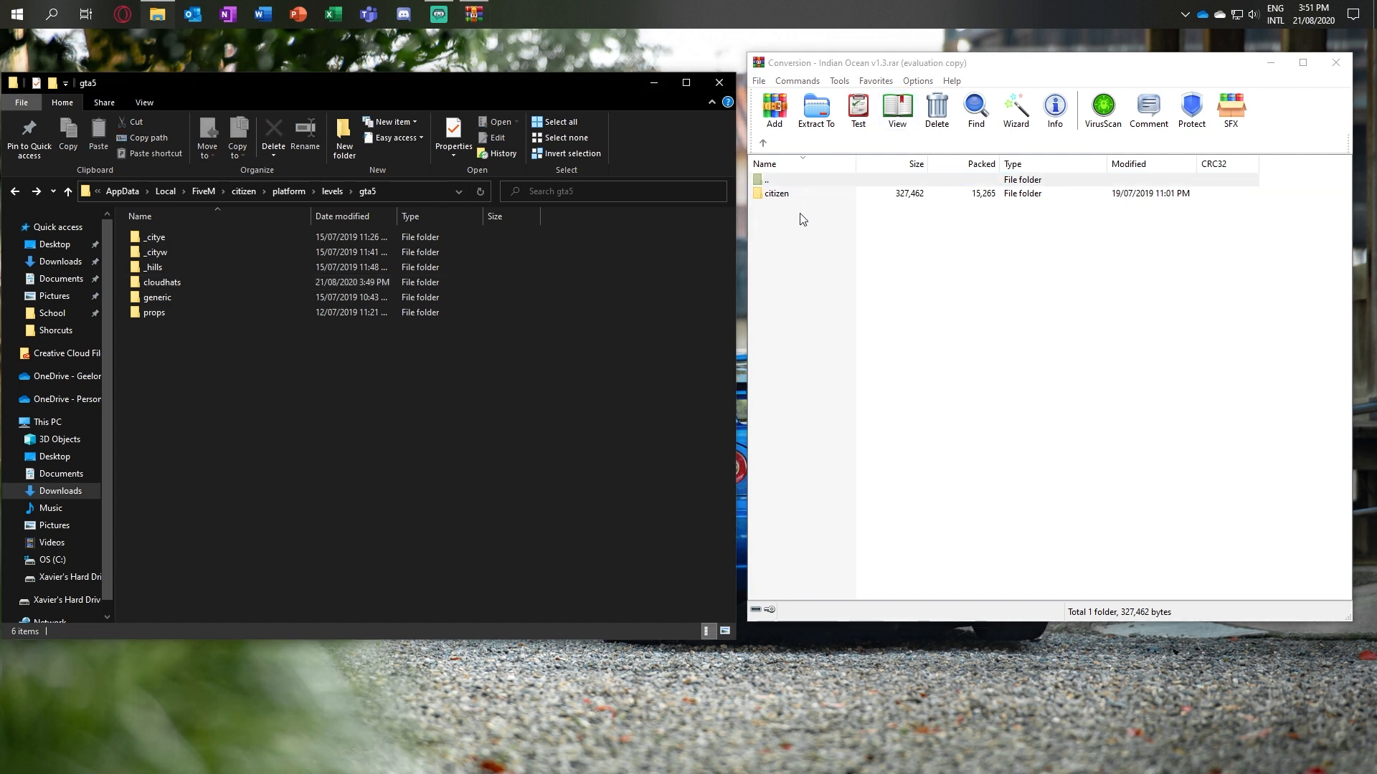
click(15, 192)
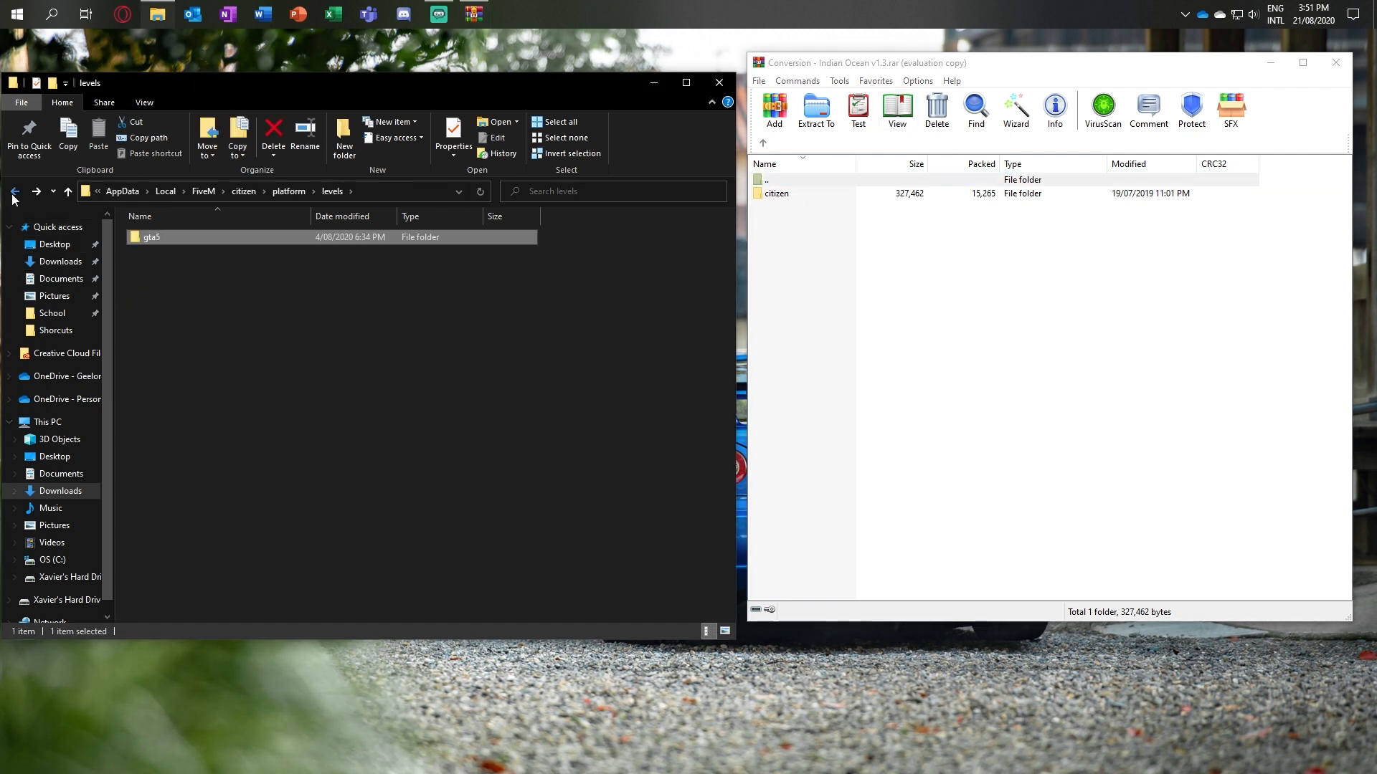
click(15, 192)
click(14, 192)
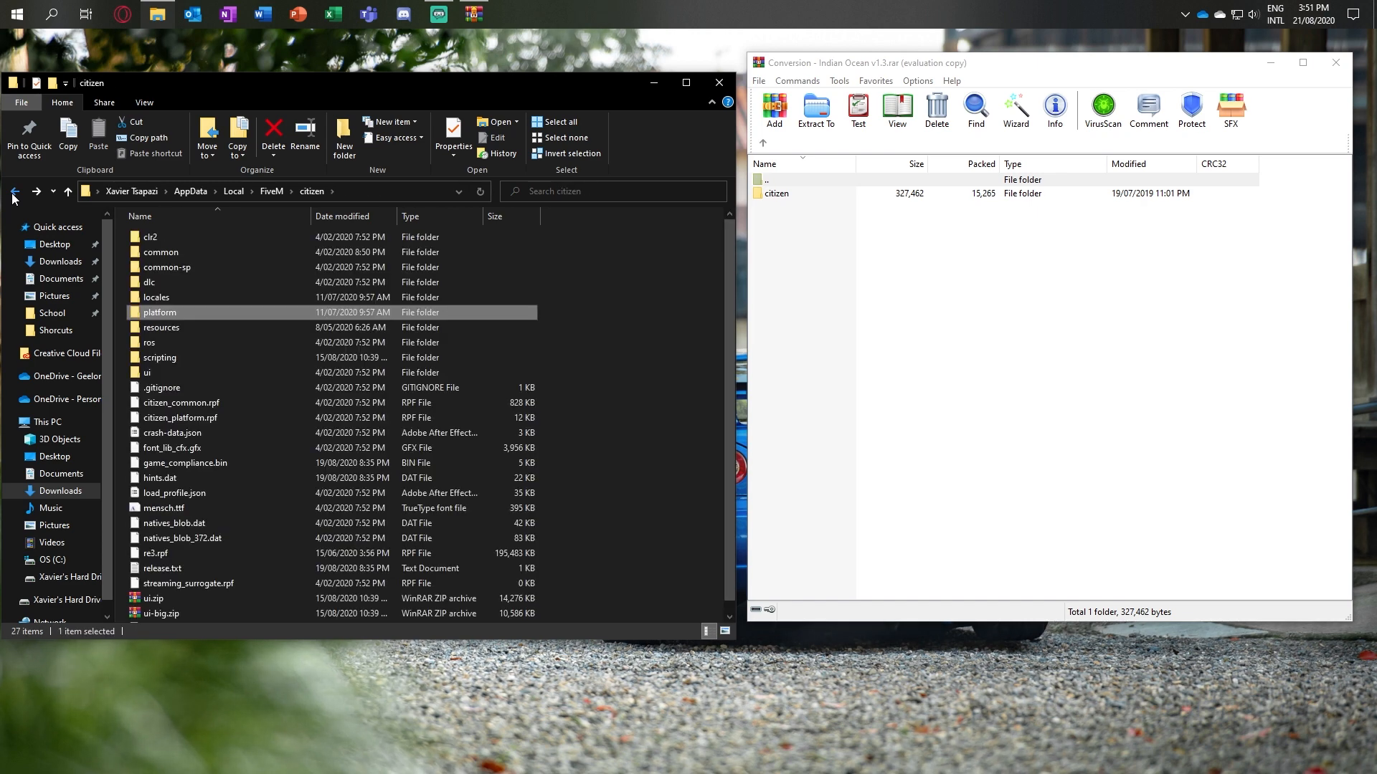
click(14, 192)
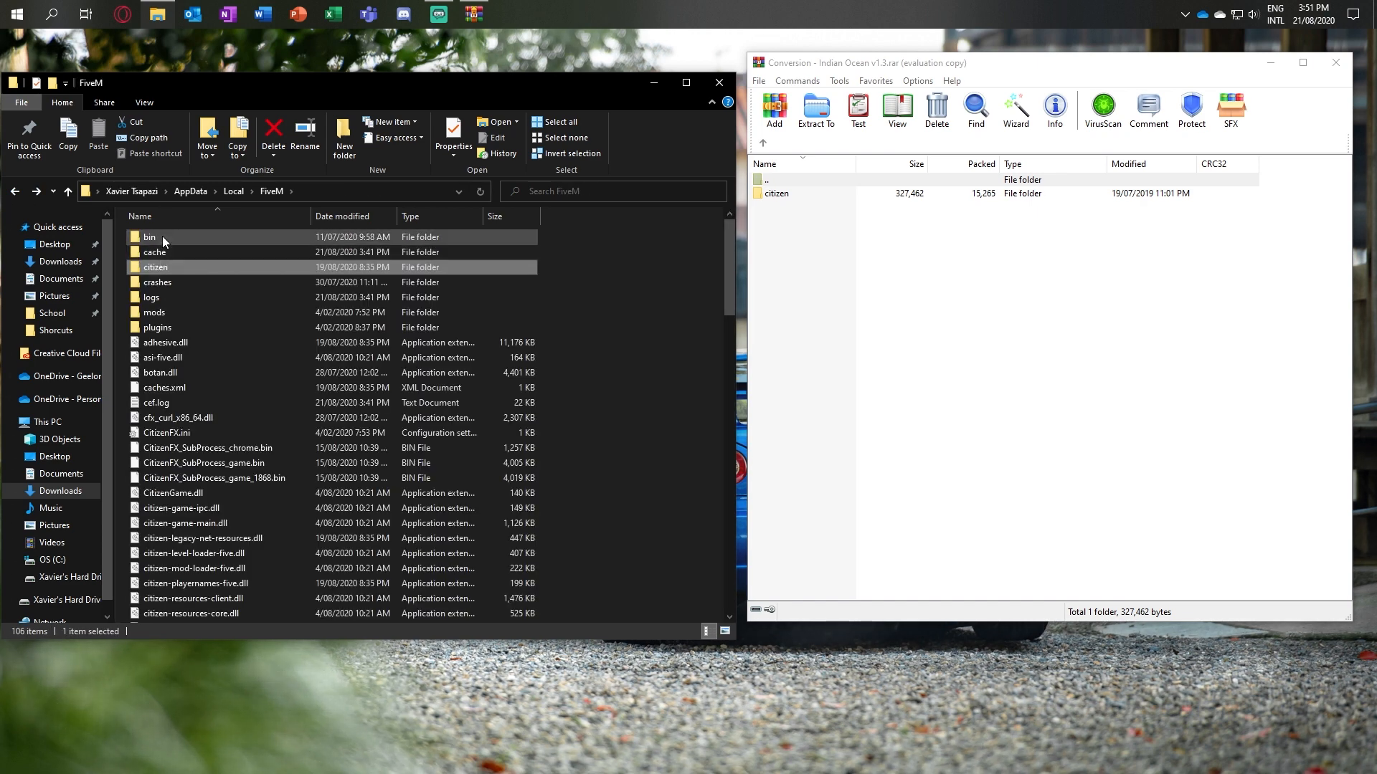
click(690, 313)
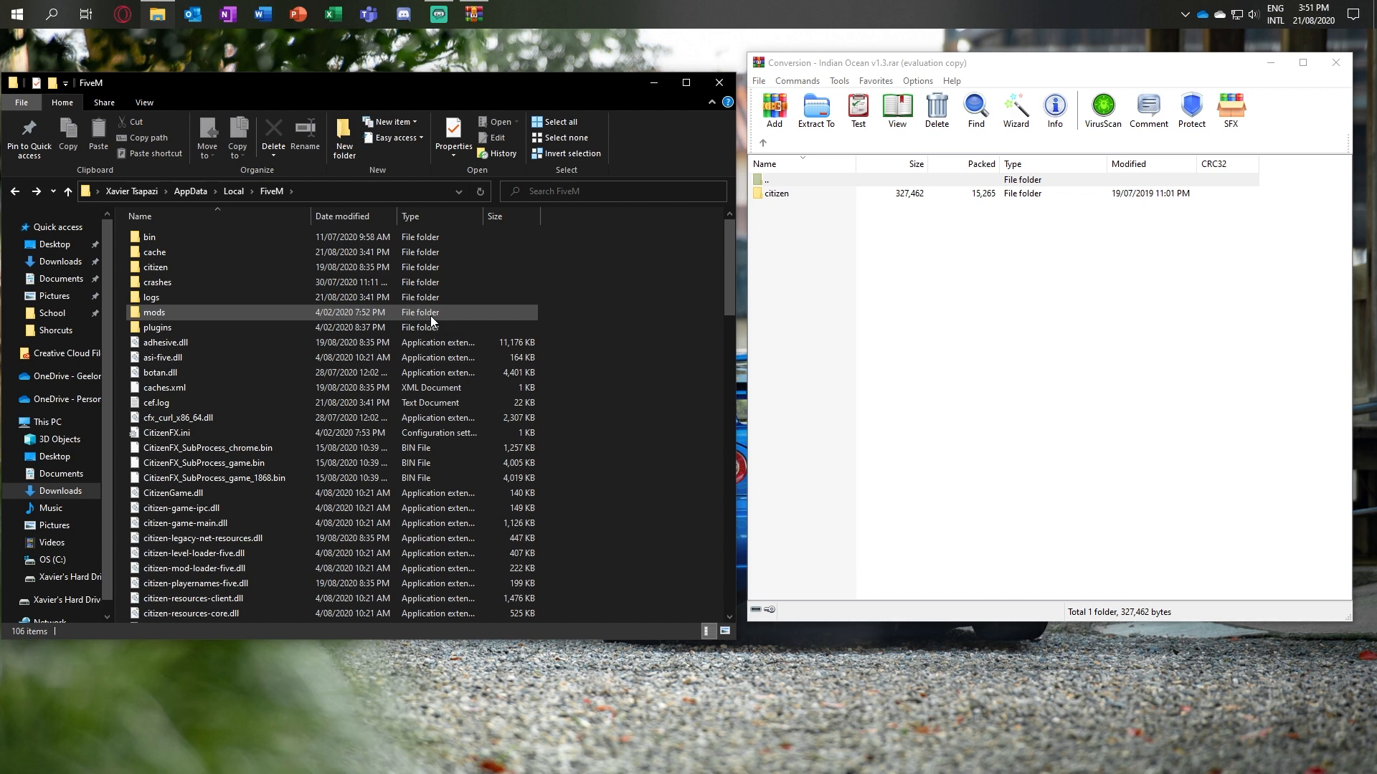
Step: Go into citizen, common, data, levels, gta5 in the Indian Ocean archive and select water.xml
click(795, 194)
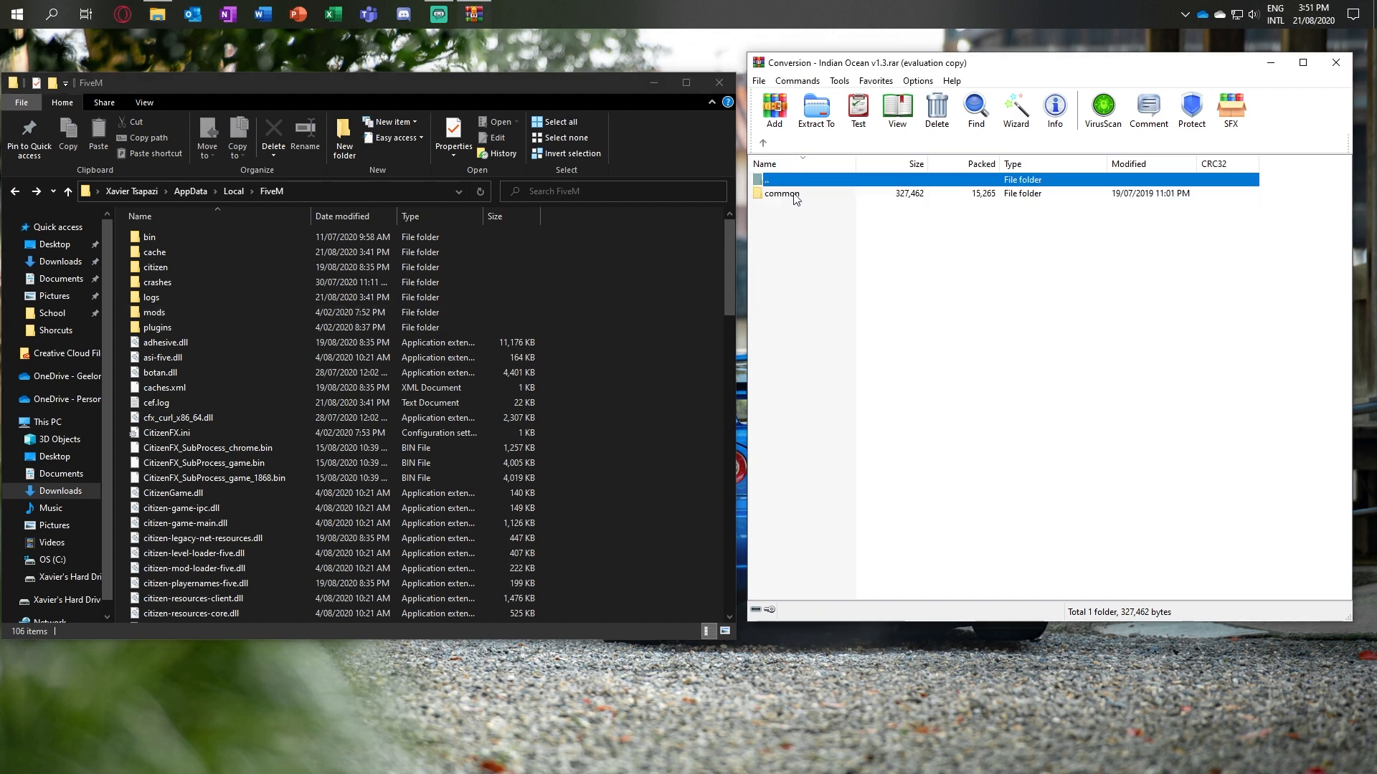
click(795, 195)
text(data)
key(Return)
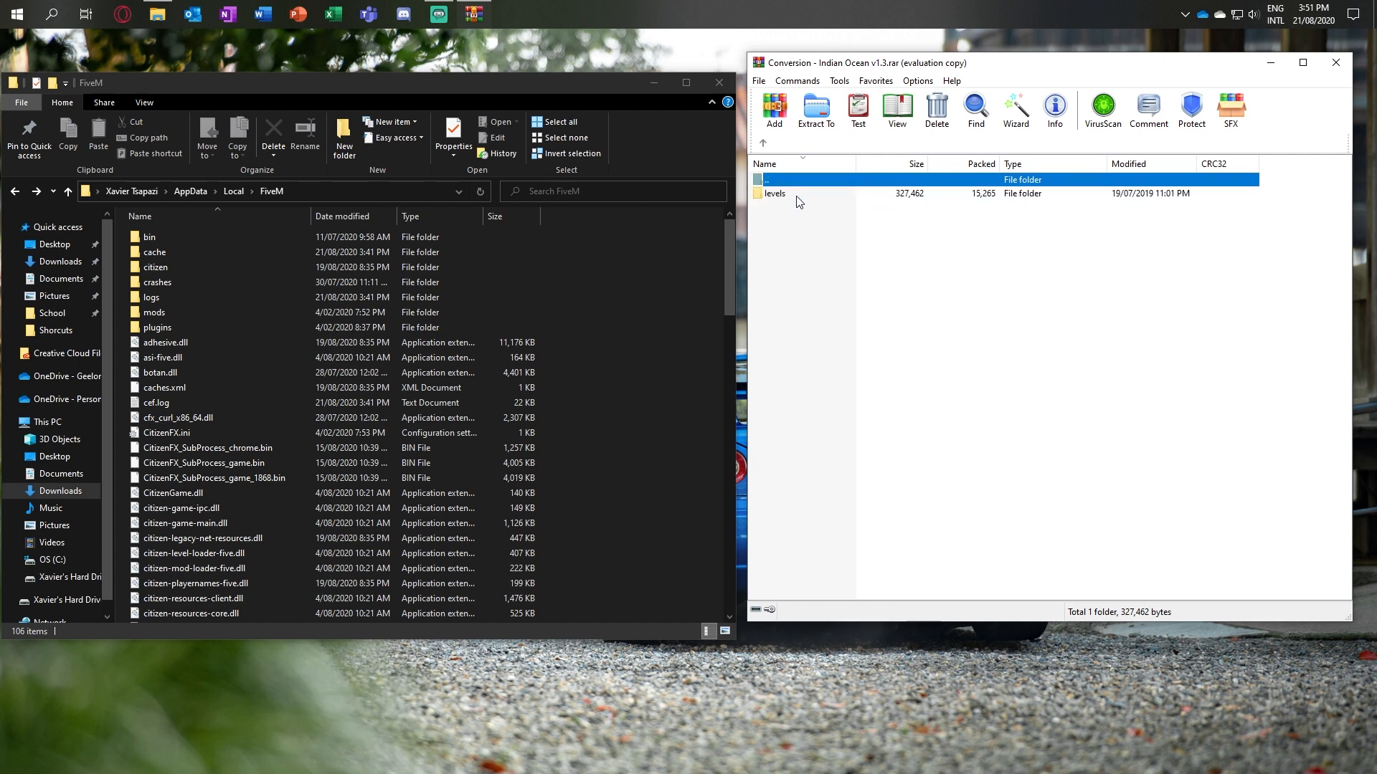
double_click(798, 200)
double_click(798, 200)
click(788, 195)
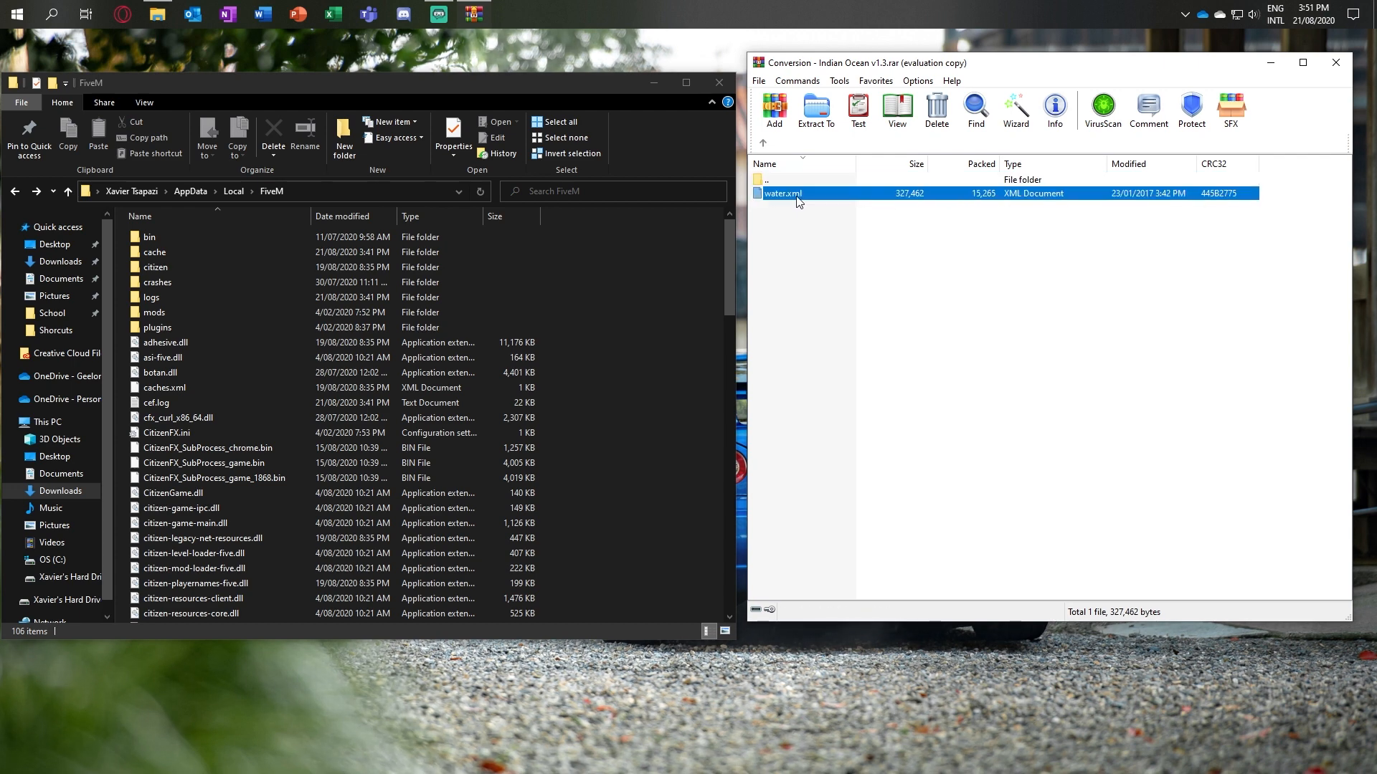
Step: Go into citizen, common, data, levels, gta5 in the FiveM folder
double_click(183, 267)
double_click(167, 250)
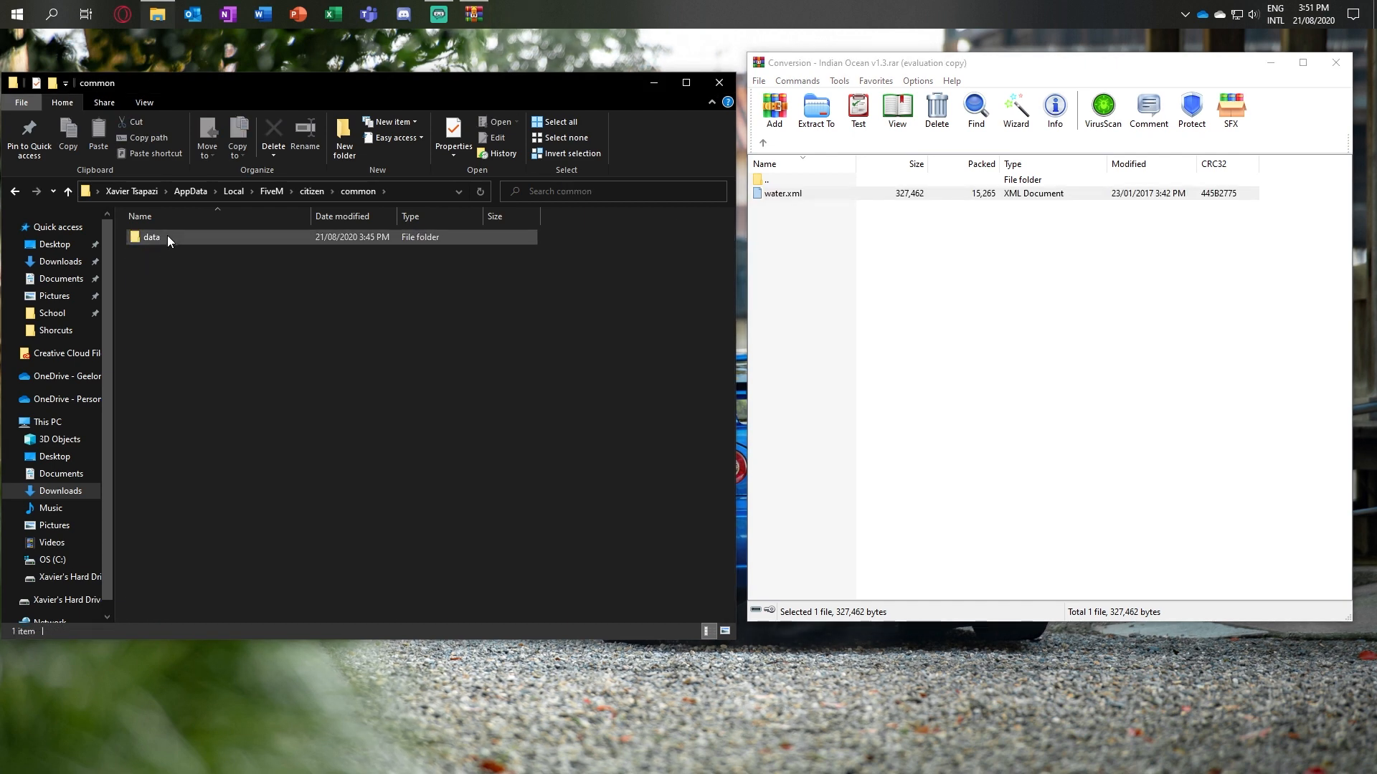
double_click(166, 235)
double_click(166, 241)
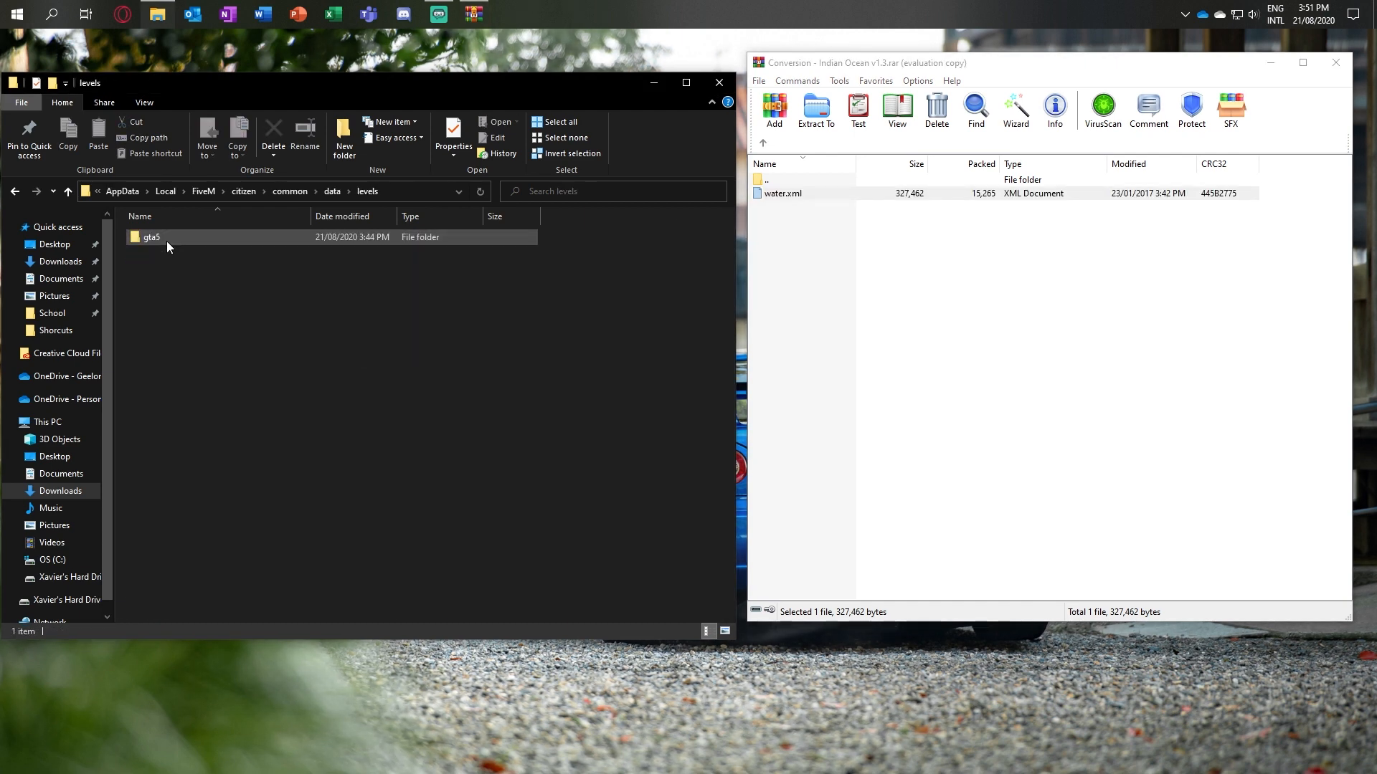
double_click(167, 241)
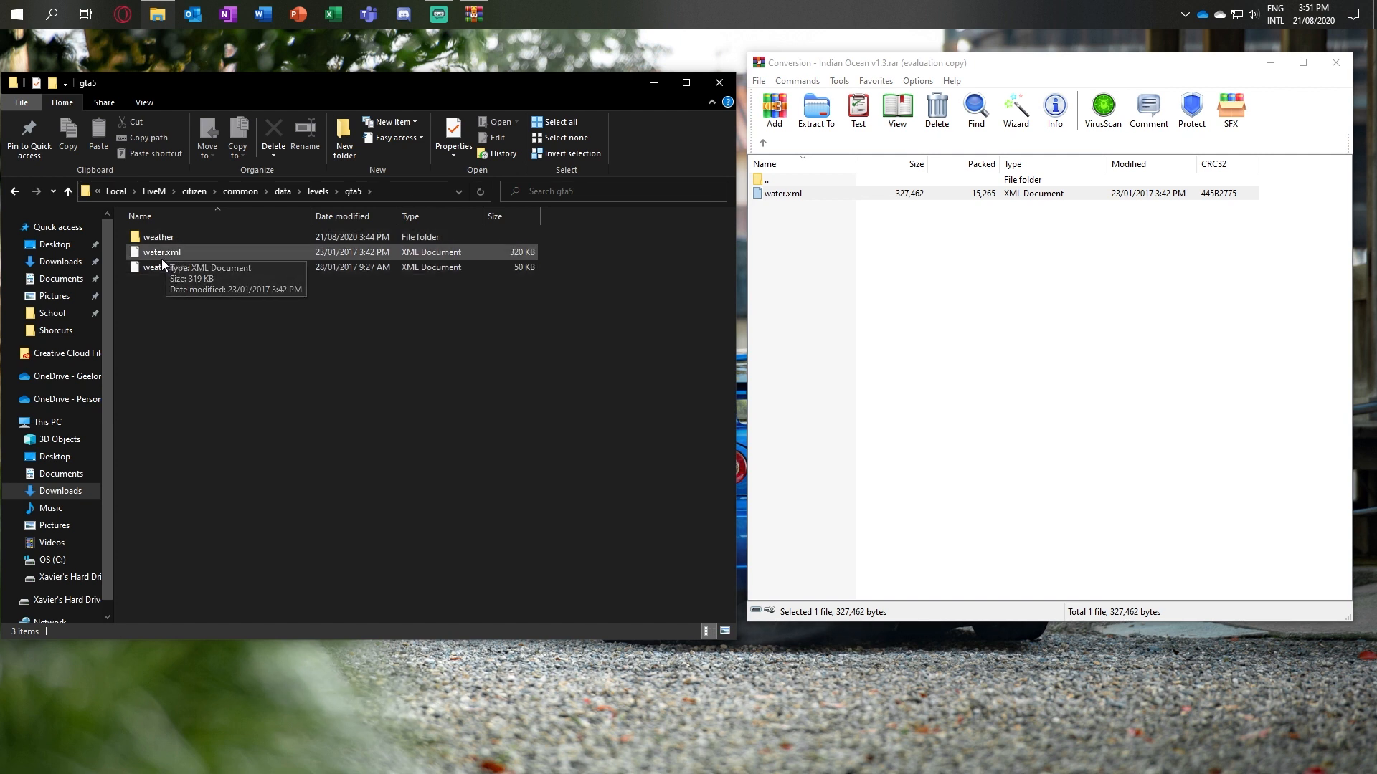
Step: Copy water.xml from the archive into FiveM's gta5 folder, replacing the existing file
click(940, 326)
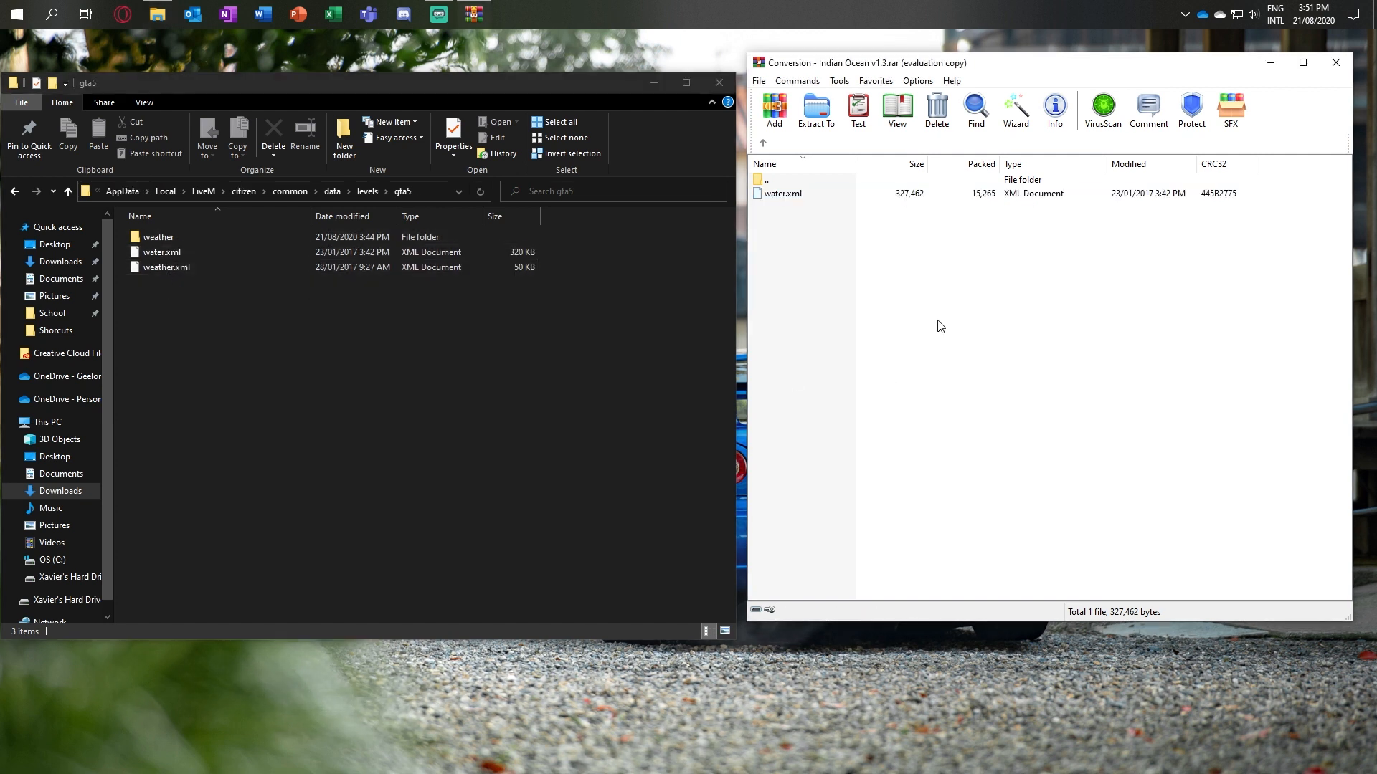
click(811, 196)
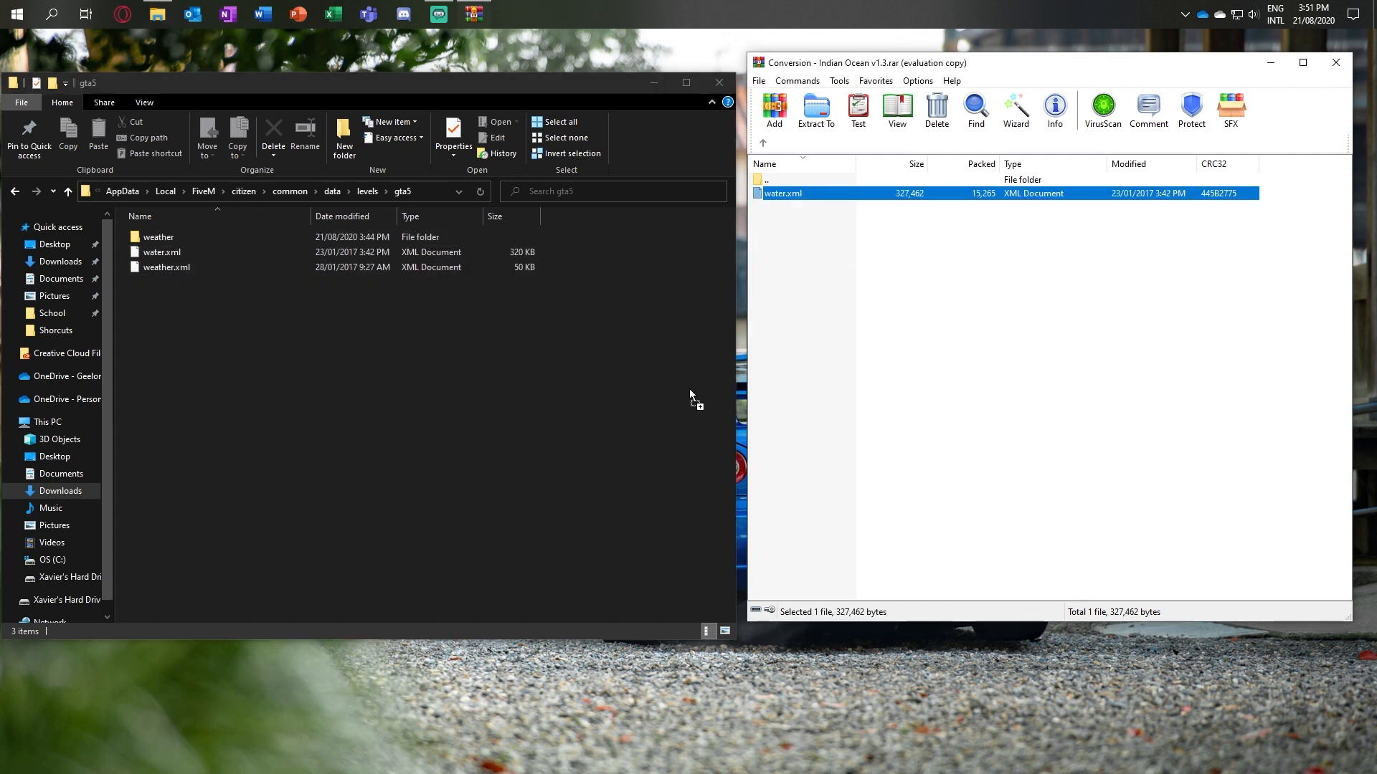
drag(689, 388, 411, 344)
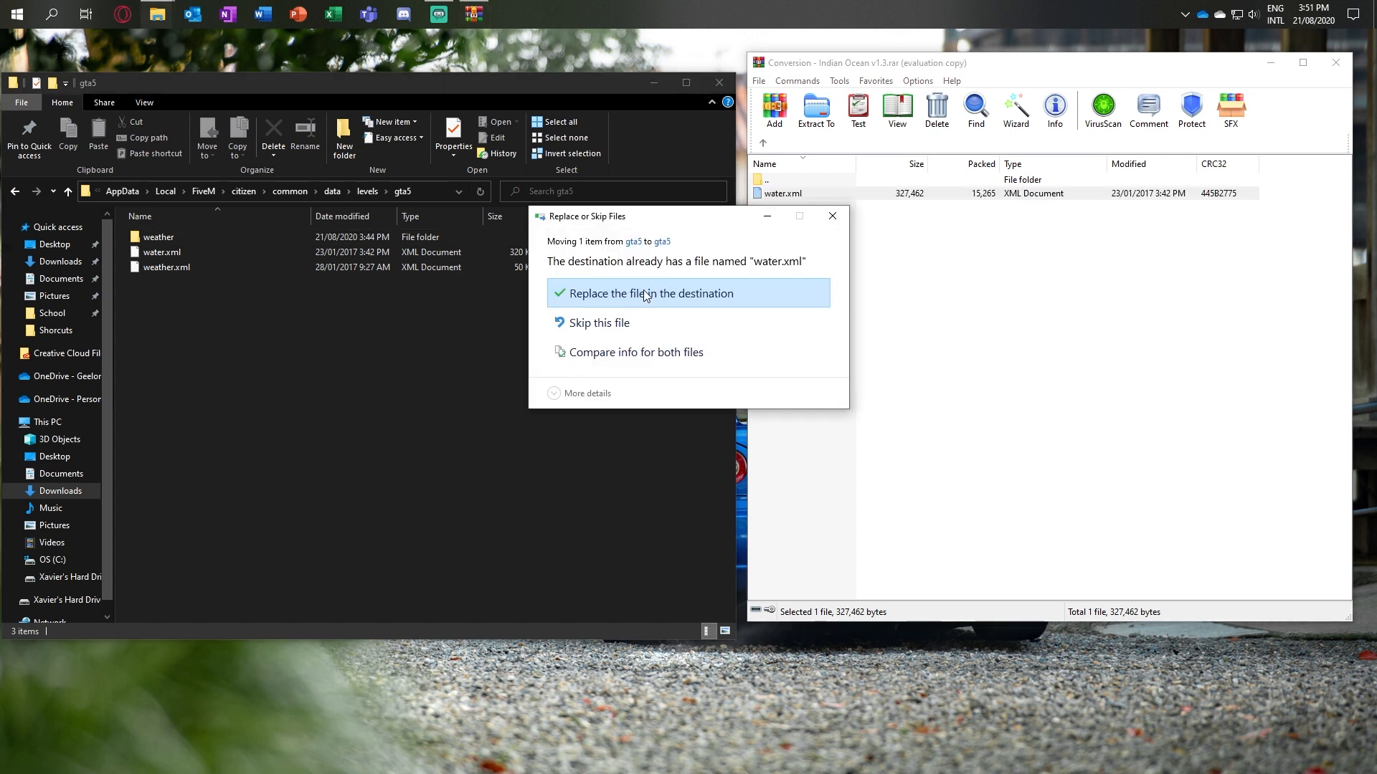
click(647, 296)
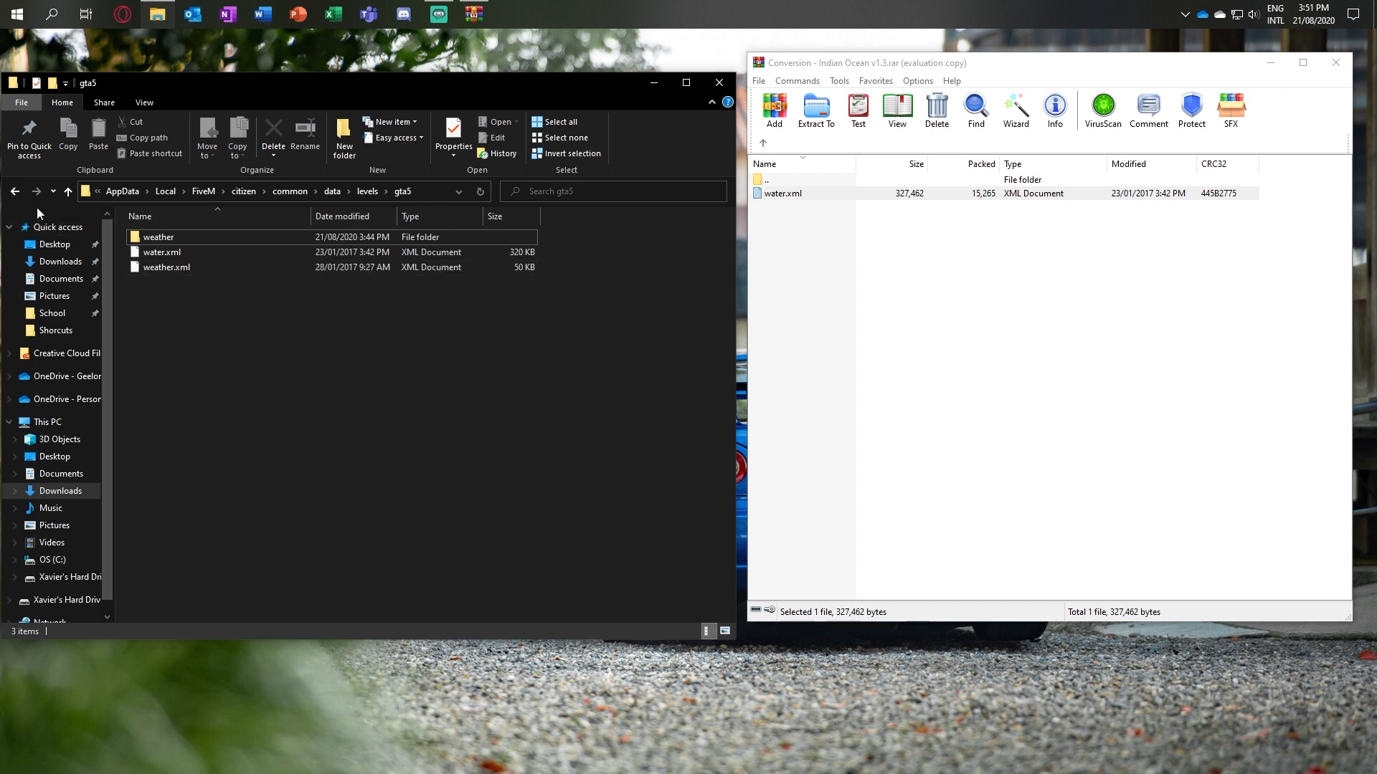
Step: Return File Explorer from common/data/levels/gta5 to the main FiveM folder
click(15, 193)
click(14, 192)
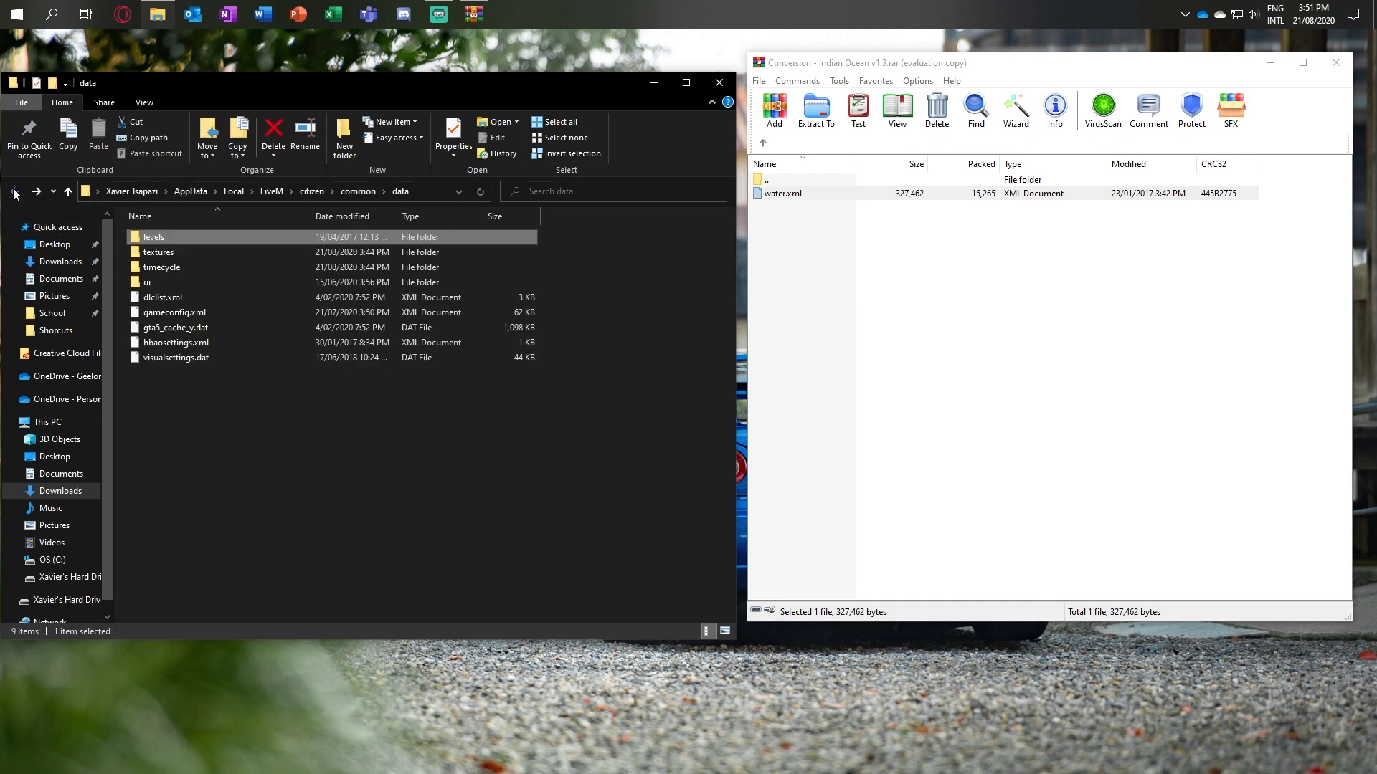
click(14, 192)
click(14, 193)
click(14, 192)
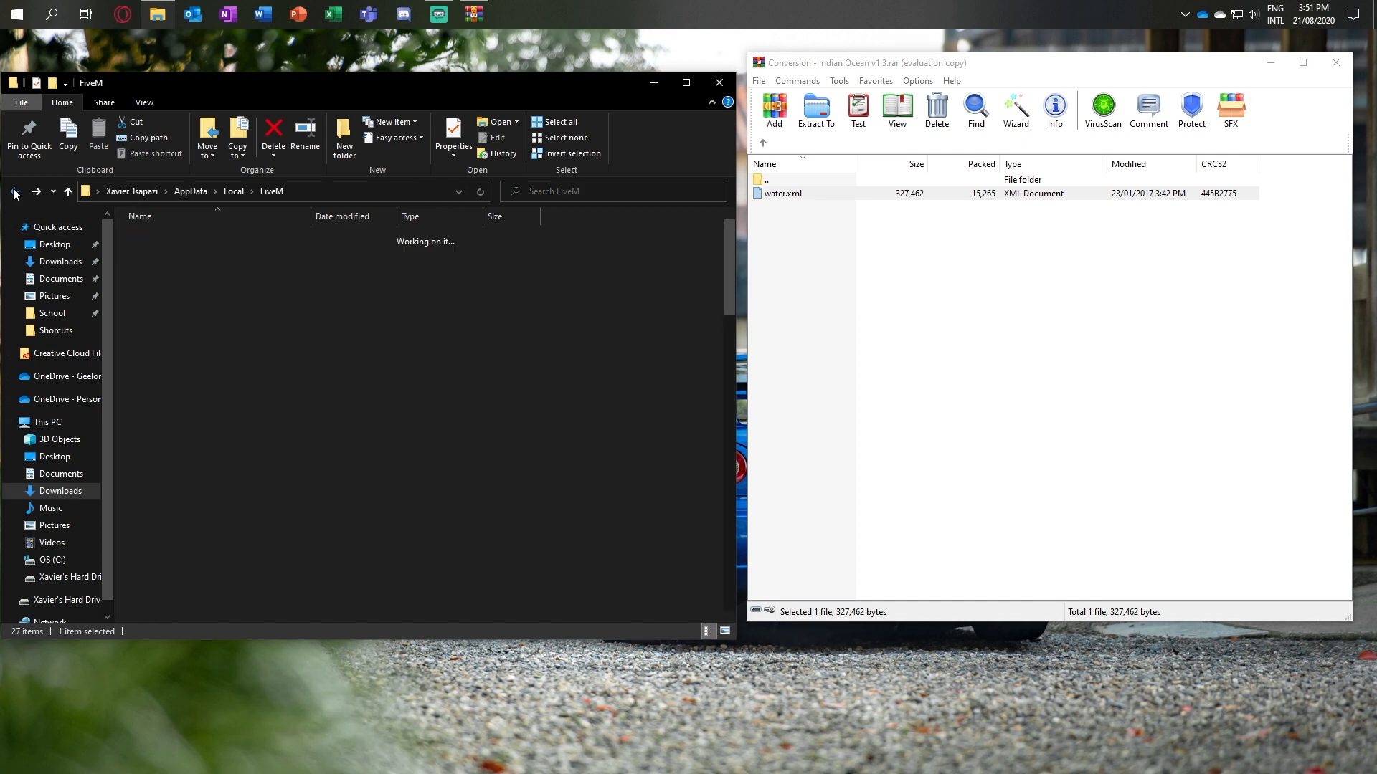
click(628, 316)
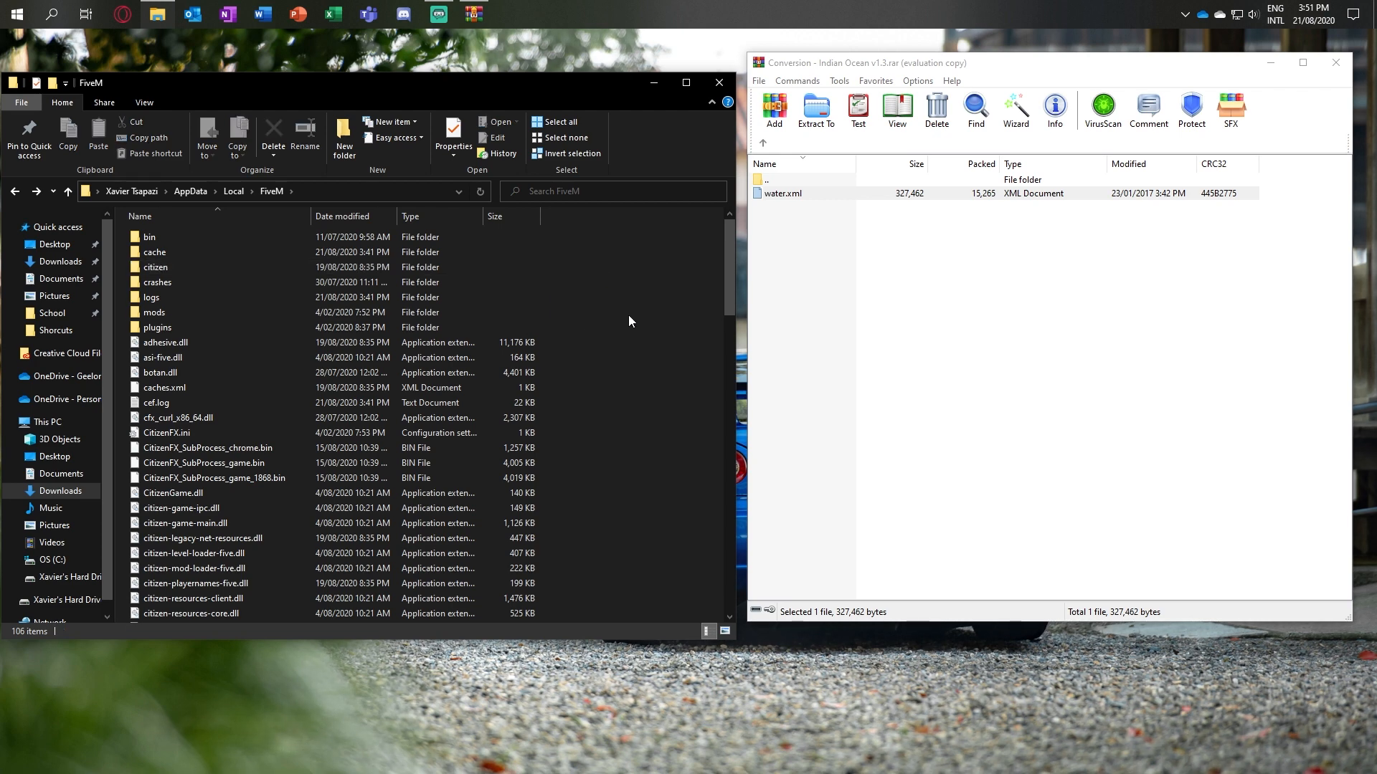
Step: Show the Downloads folder, then close File Explorer and the Indian Ocean archive
click(60, 492)
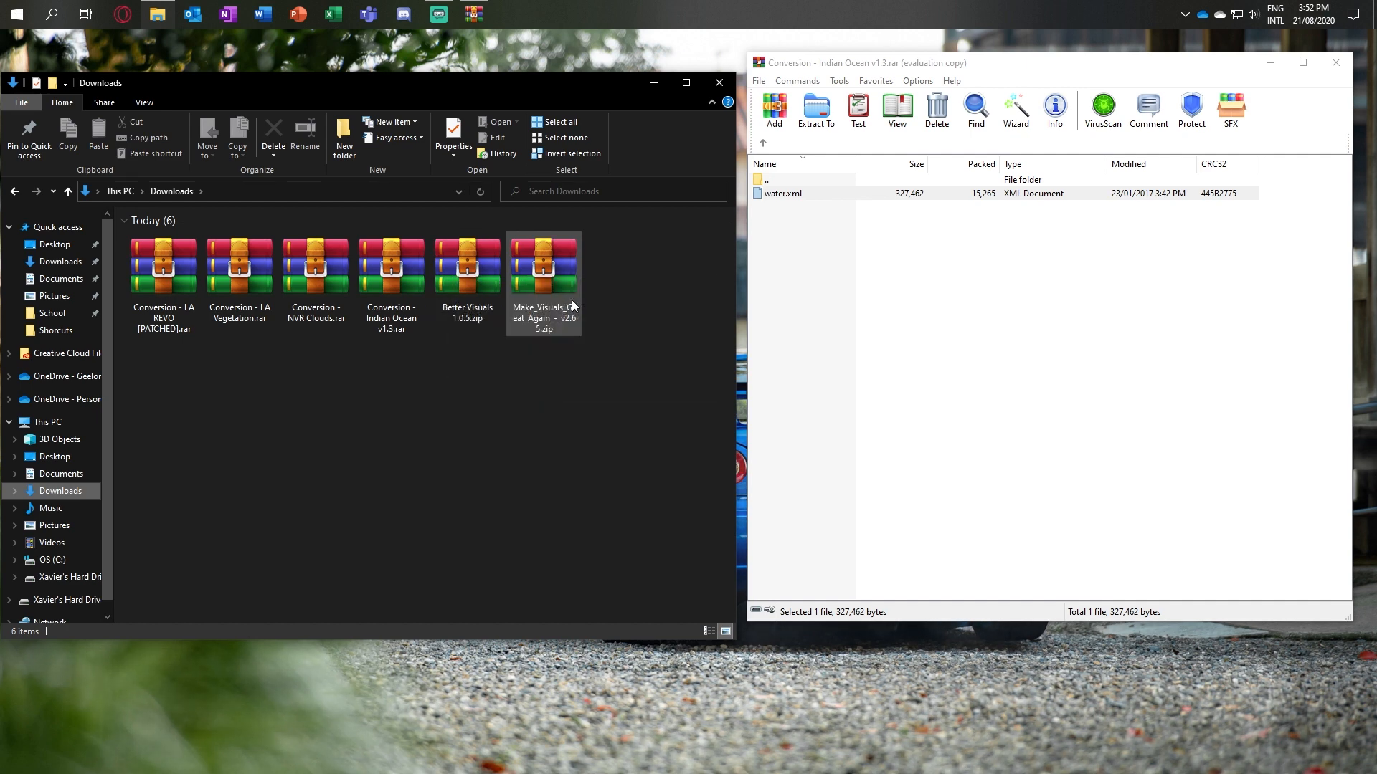
click(719, 81)
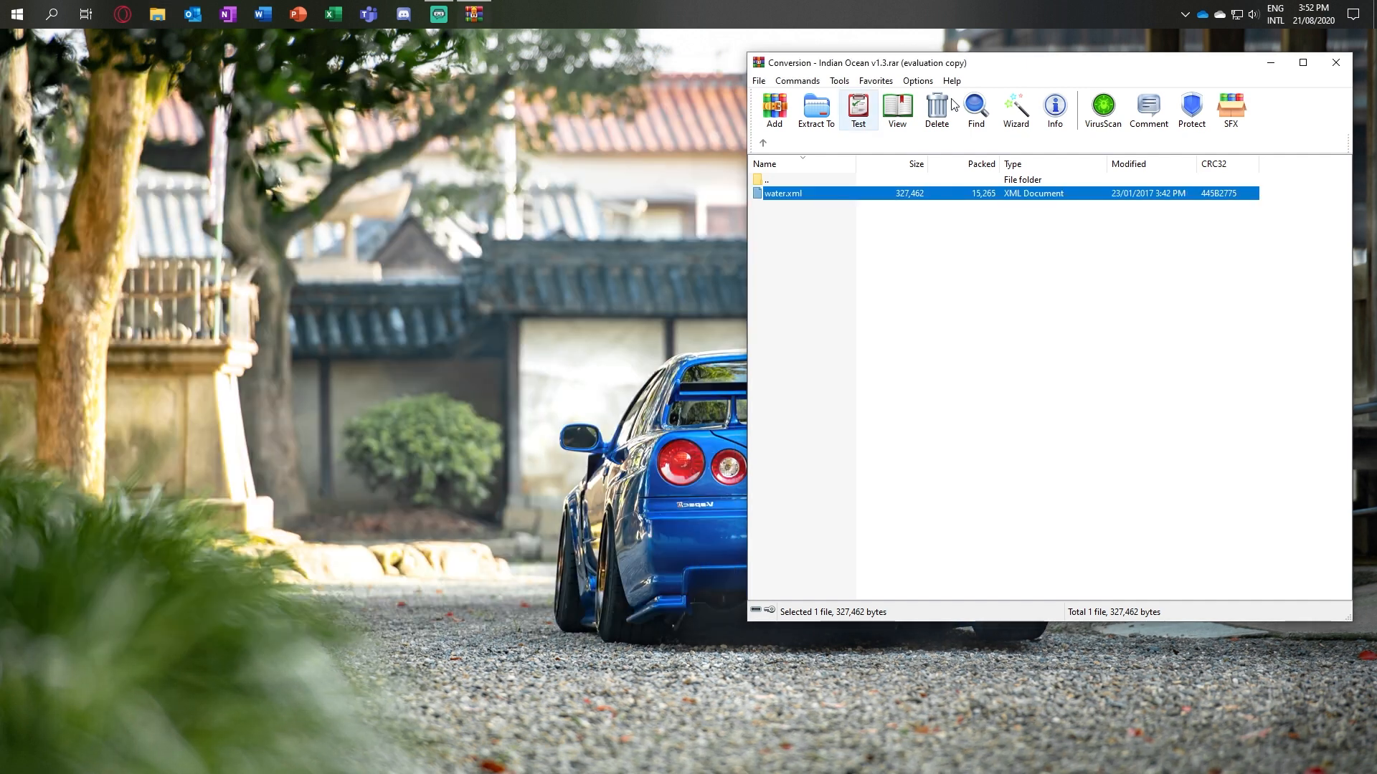
click(1336, 63)
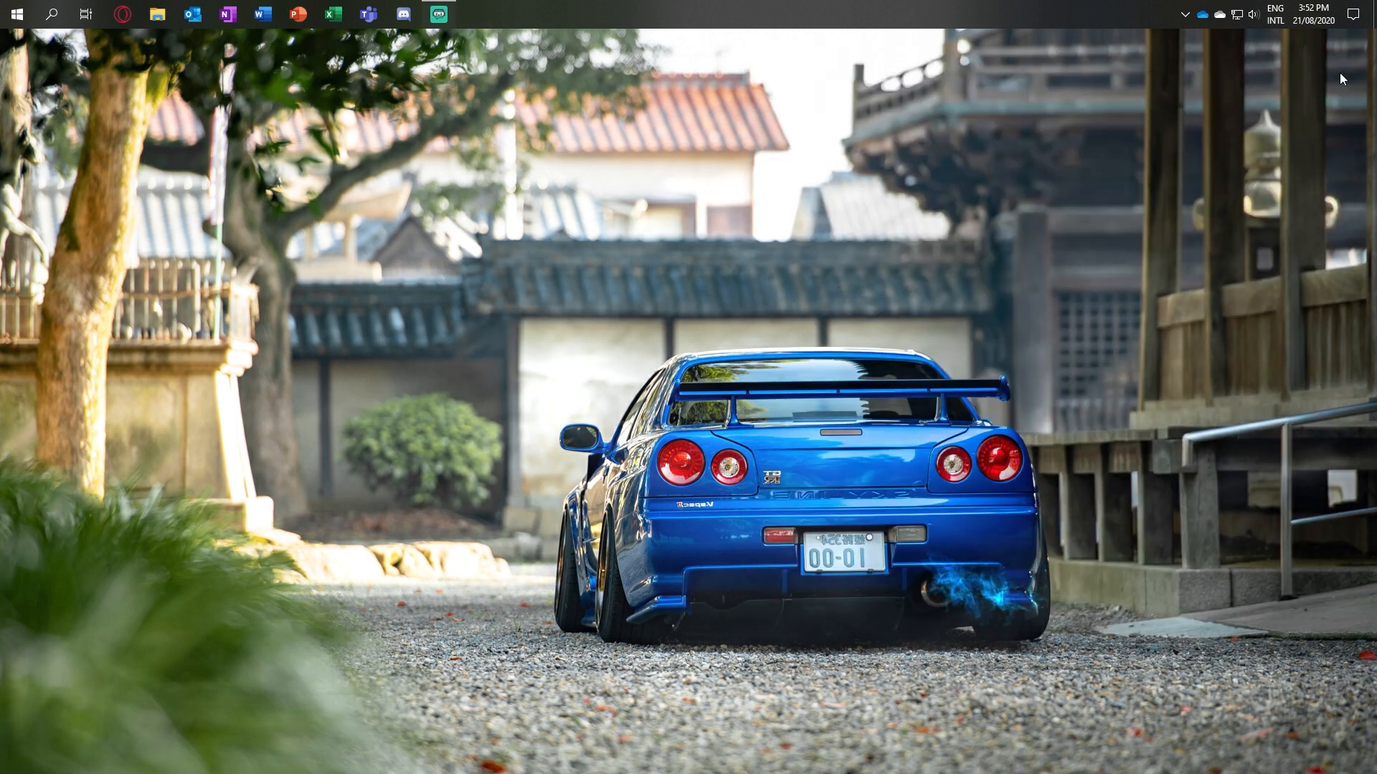